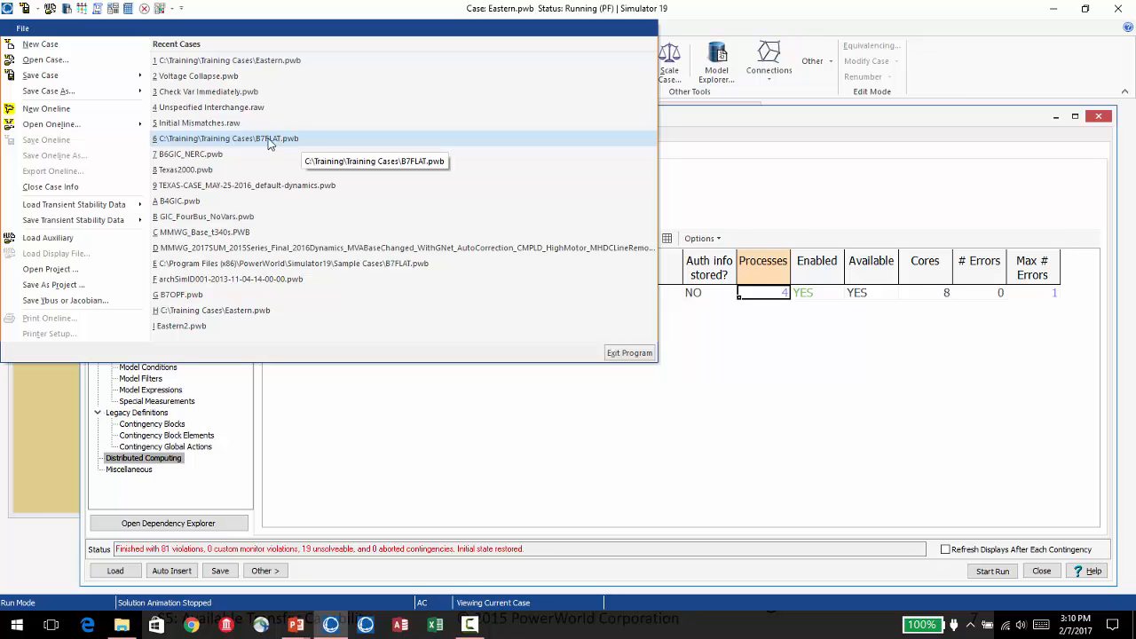
- Open the recent case B7FLAT.pwb without saving the existing case, and shrink its oneline window to show the whole diagram
left_click(260, 144)
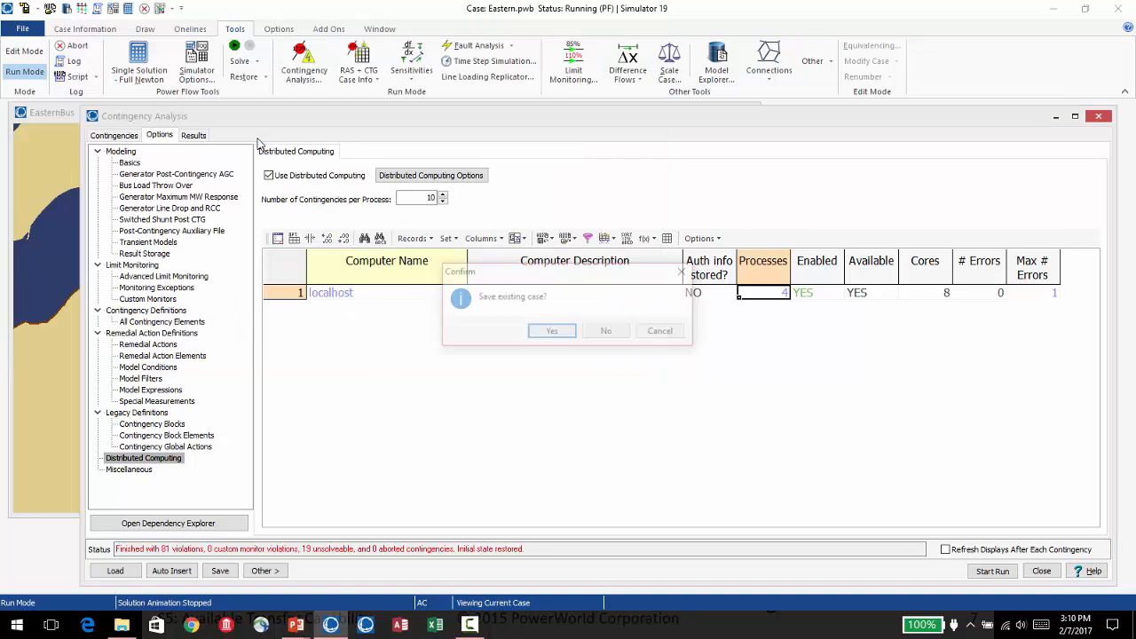
left_click(609, 334)
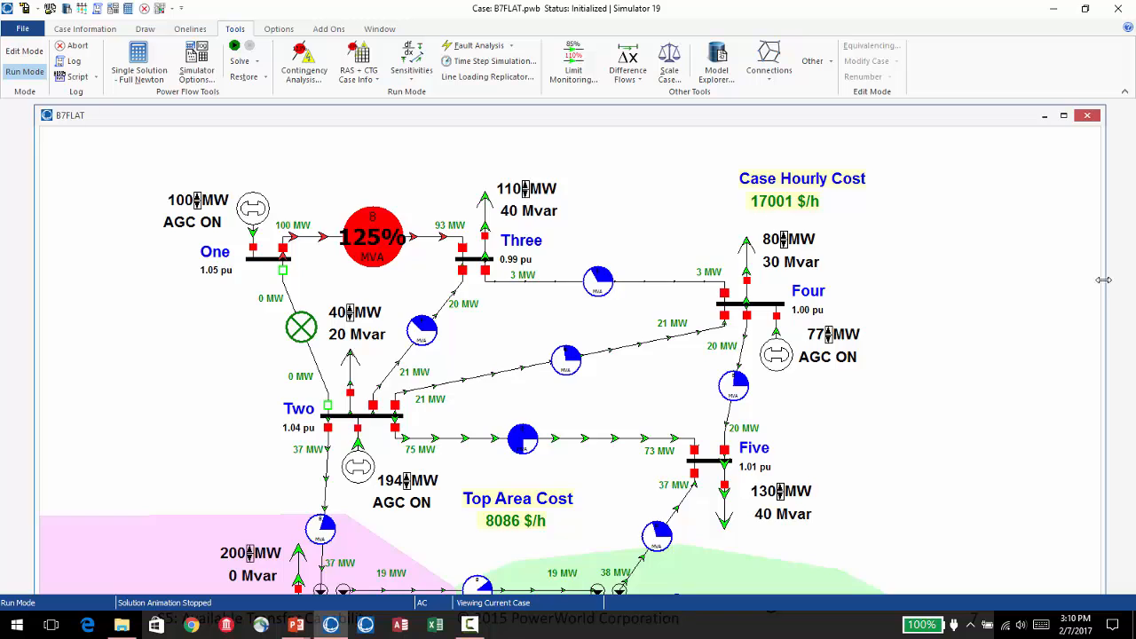
left_click_drag(1108, 279, 821, 298)
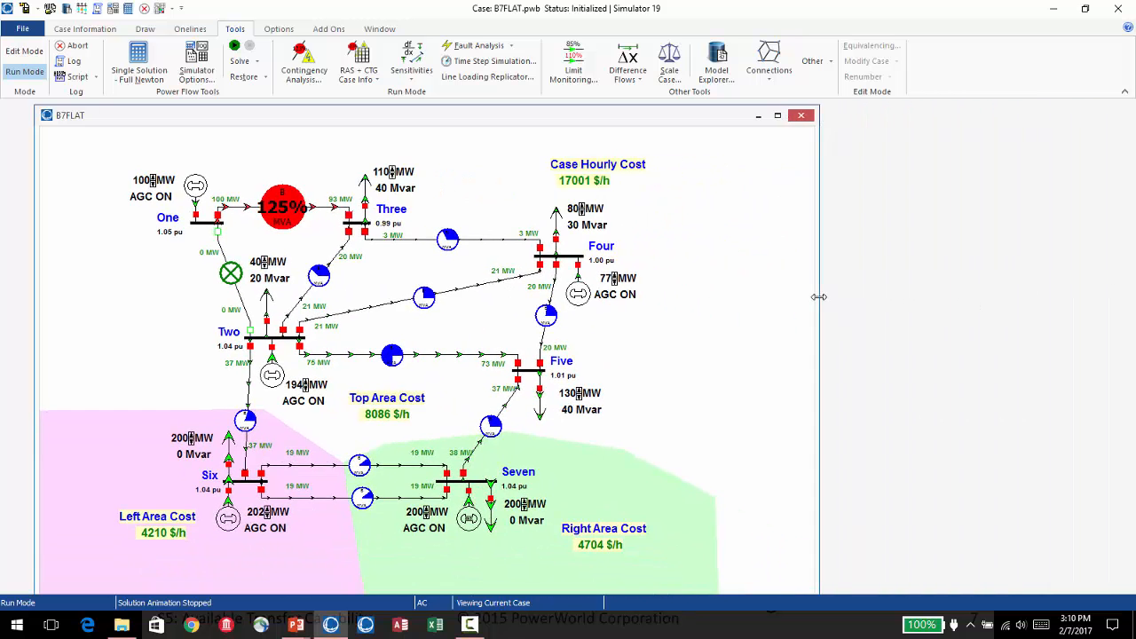
left_click_drag(488, 111, 463, 130)
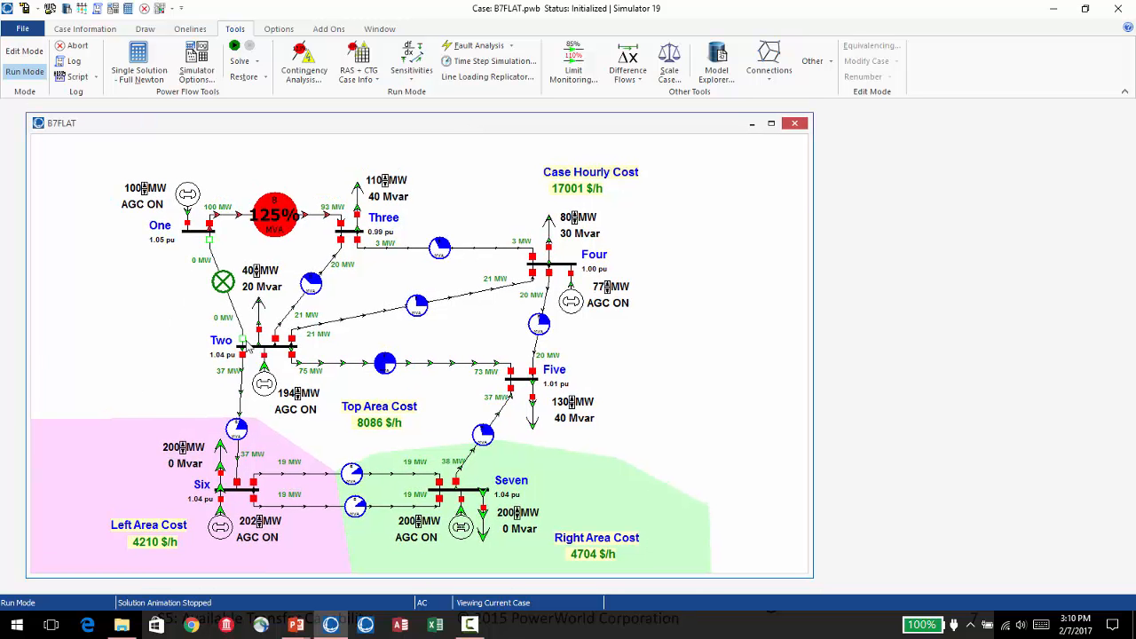
- Close the open line between buses One and Two at its bus Two breaker and solve the power flow
left_click(243, 341)
left_click(135, 58)
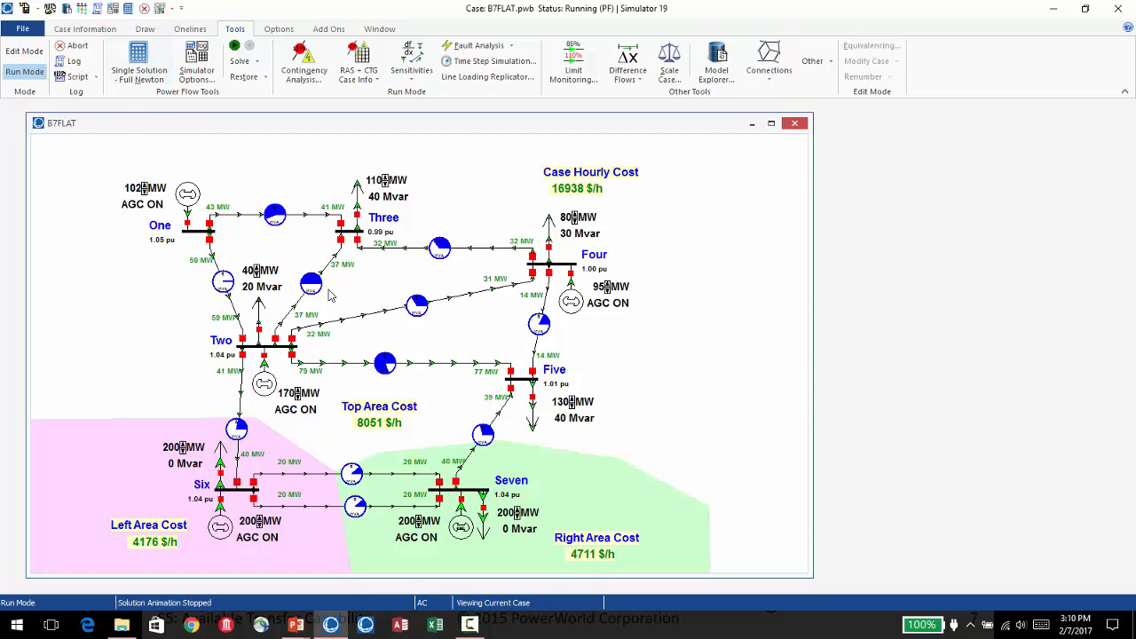
- Open the Available Transfer Capability tool and place its dialog beside the oneline
left_click(328, 29)
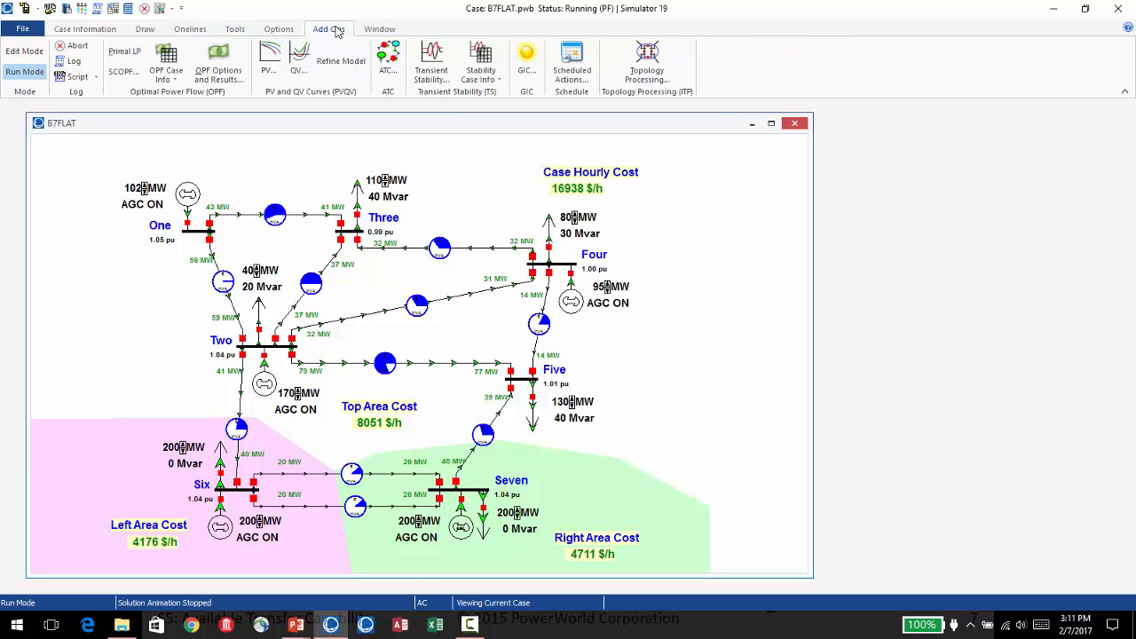
left_click(392, 60)
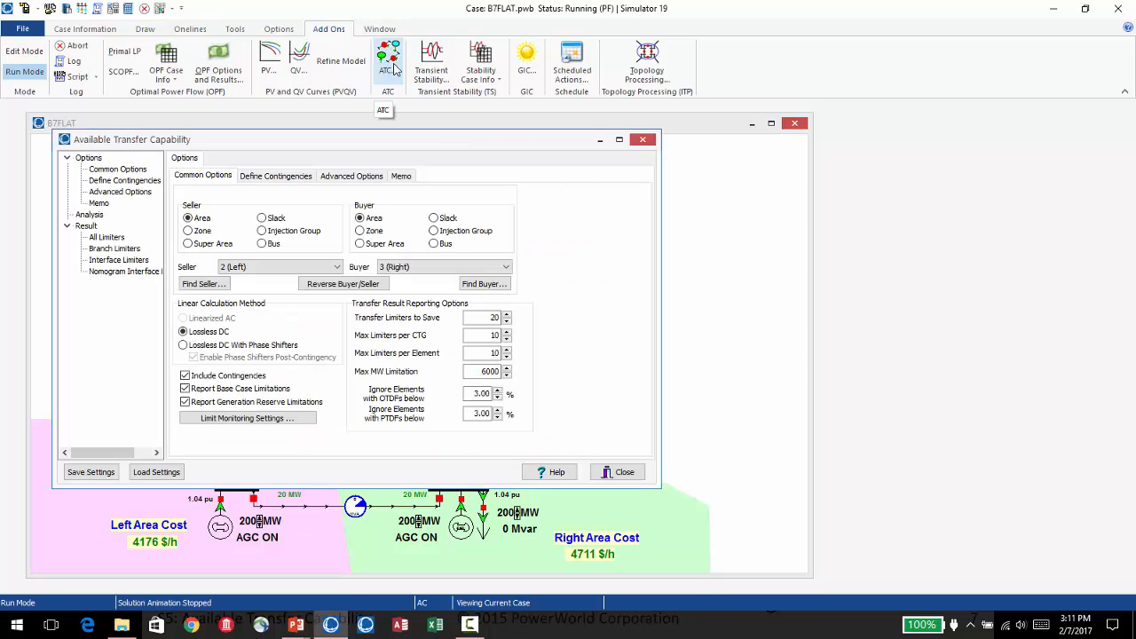
left_click_drag(333, 143, 343, 143)
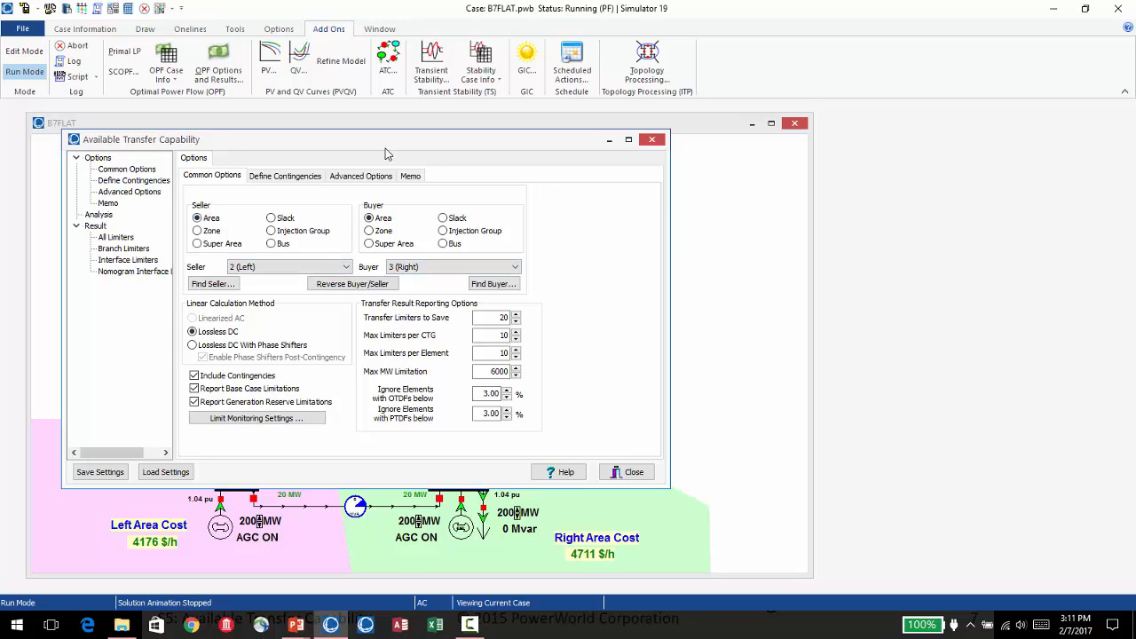
left_click_drag(386, 148, 818, 119)
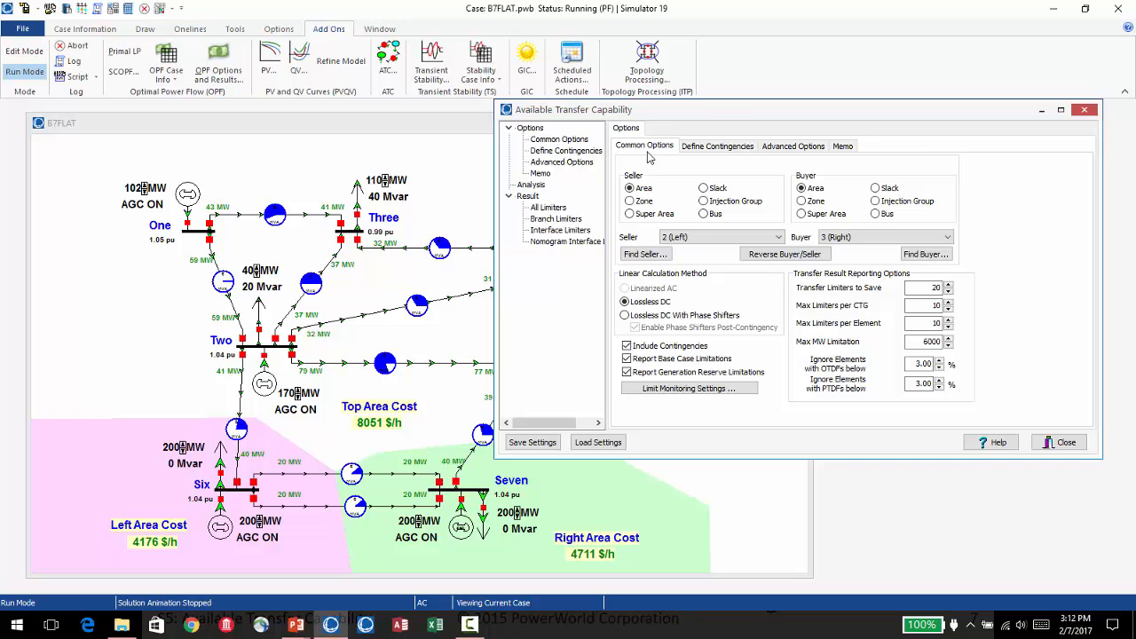
- Review the ATC contingency definitions and advanced options, and run the analysis with the Single Linear Step method
left_click(714, 147)
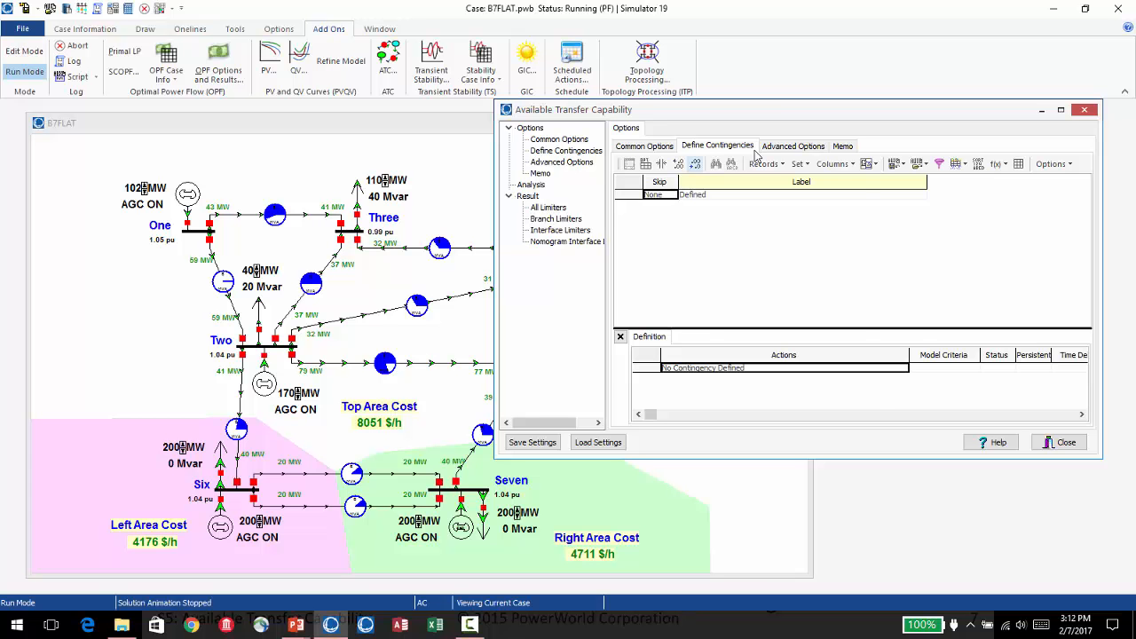
left_click(803, 147)
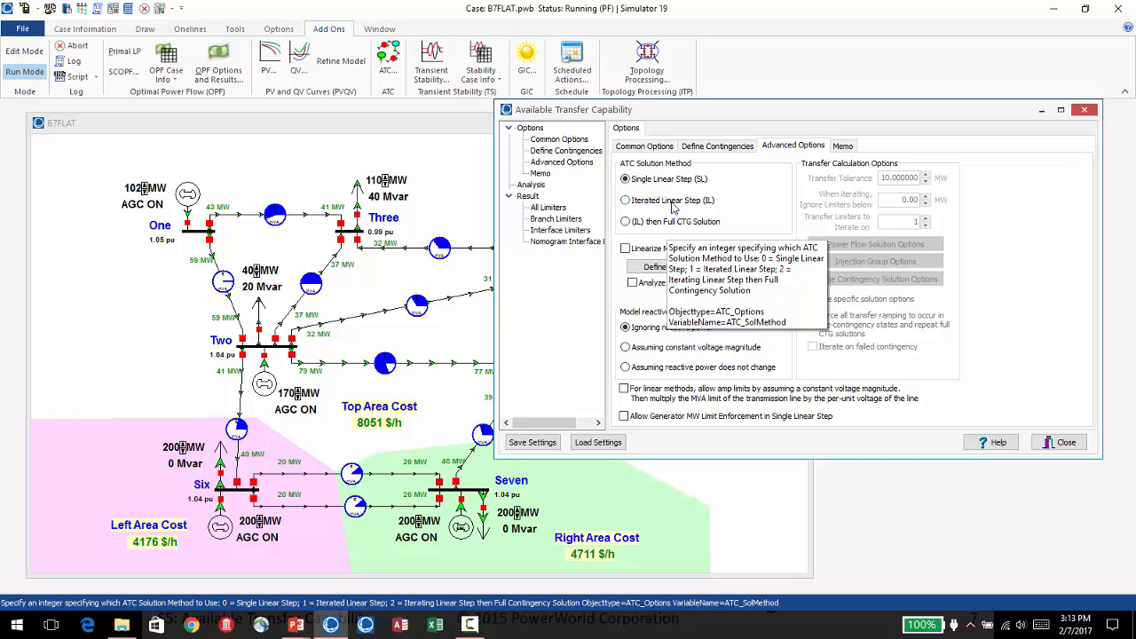
left_click(536, 185)
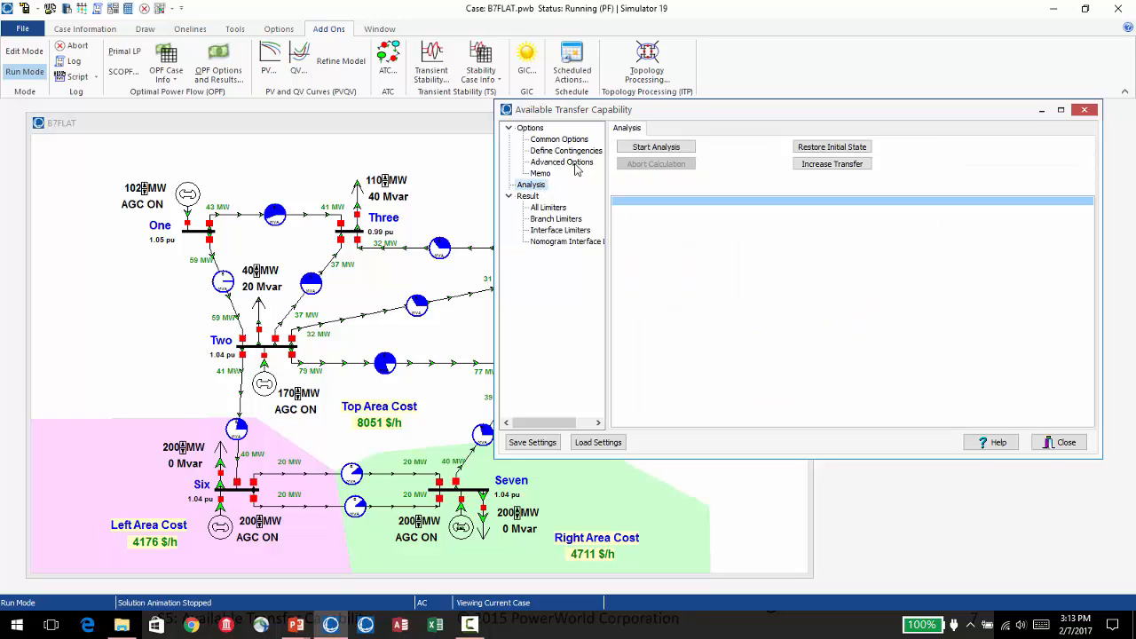
left_click(660, 149)
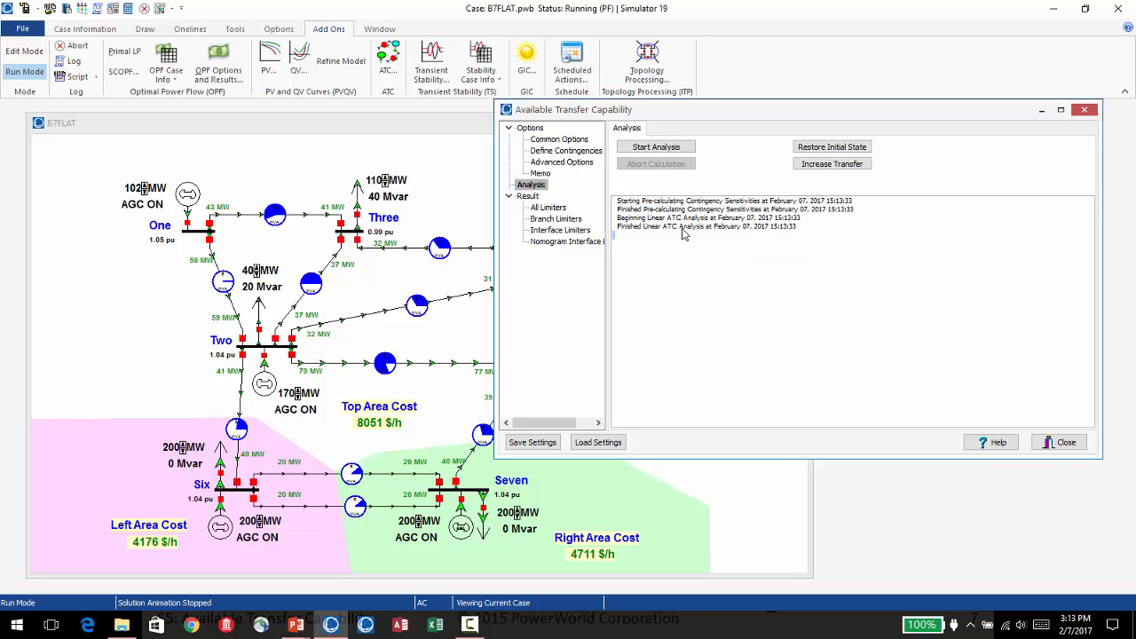
- Show the All Limiters results, and widen the dialog and the Limiting Element column to fit the full line names
left_click(534, 200)
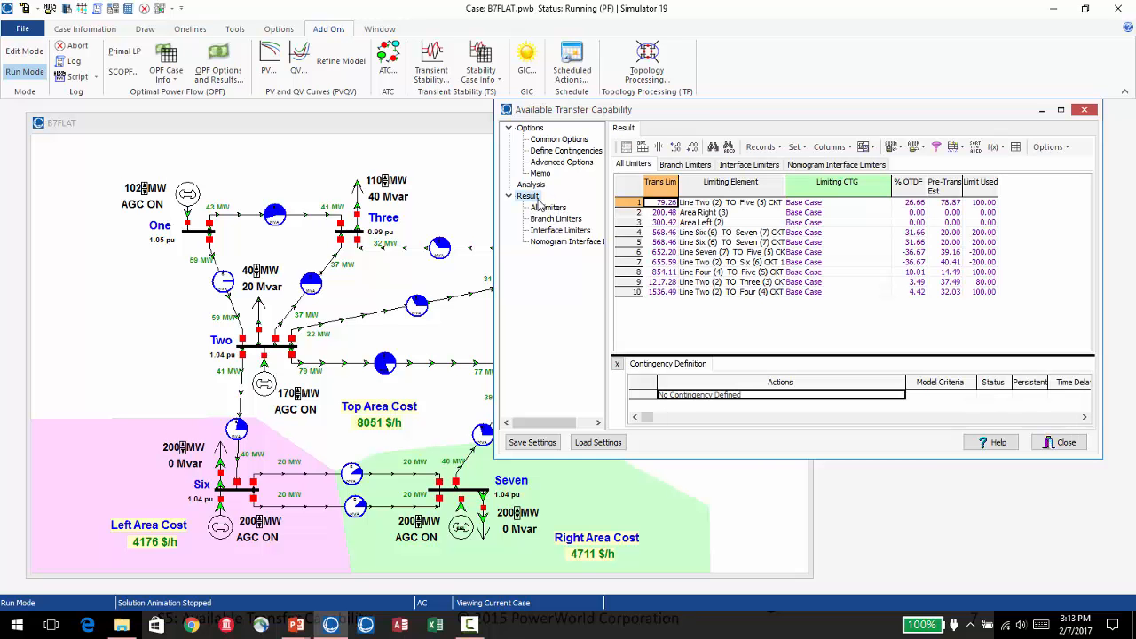
left_click(668, 213)
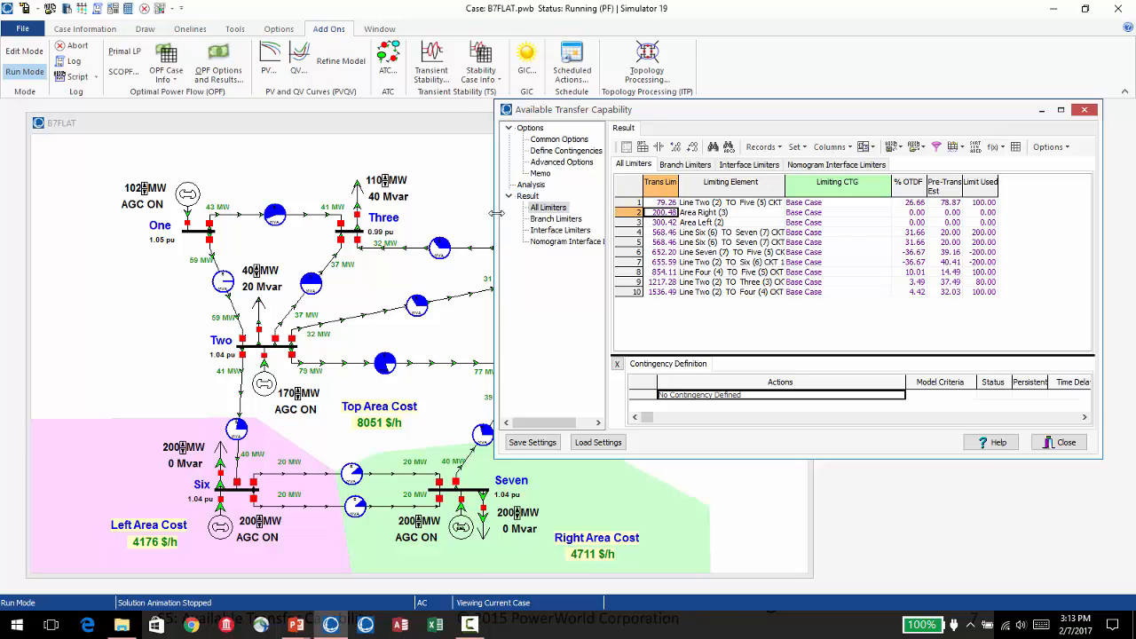
left_click_drag(495, 215, 364, 215)
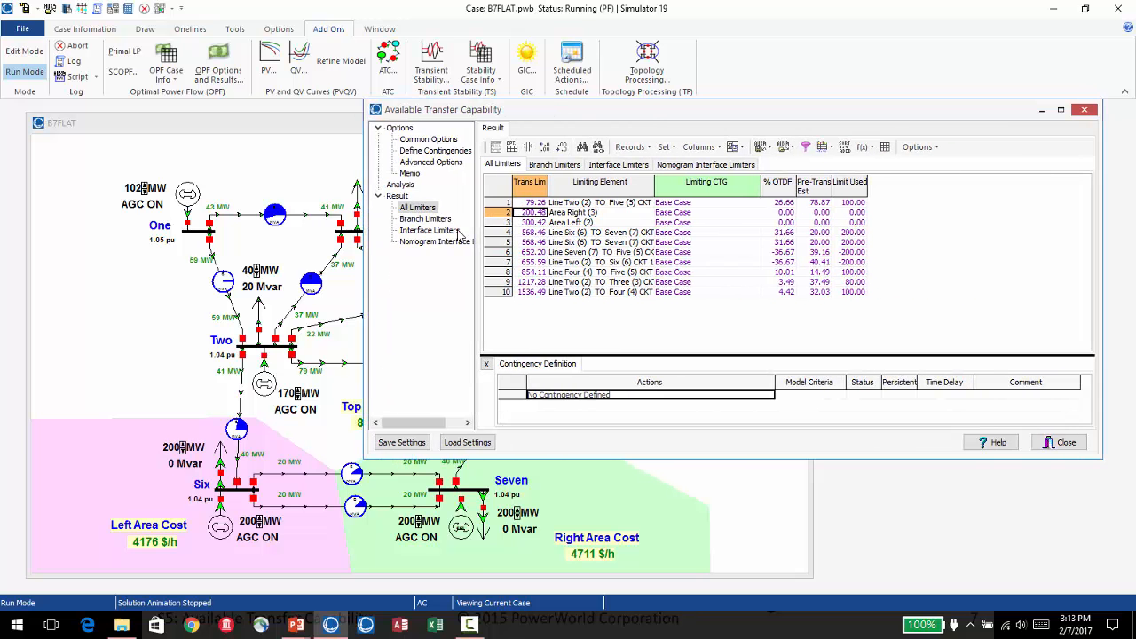
left_click(600, 203)
left_click(685, 204)
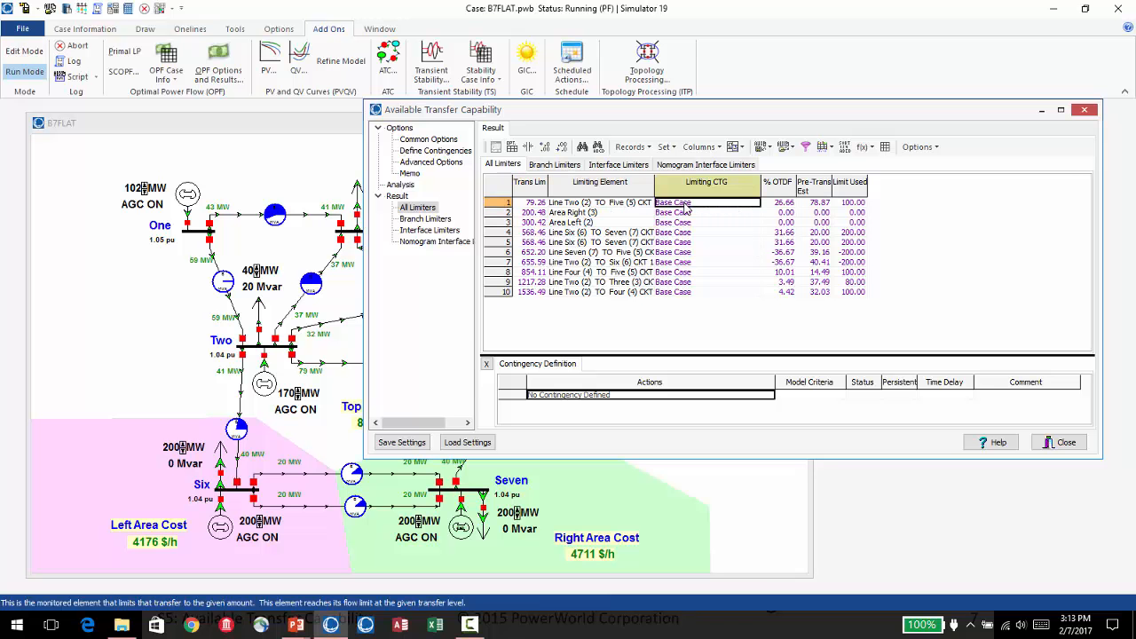
left_click_drag(657, 186, 750, 185)
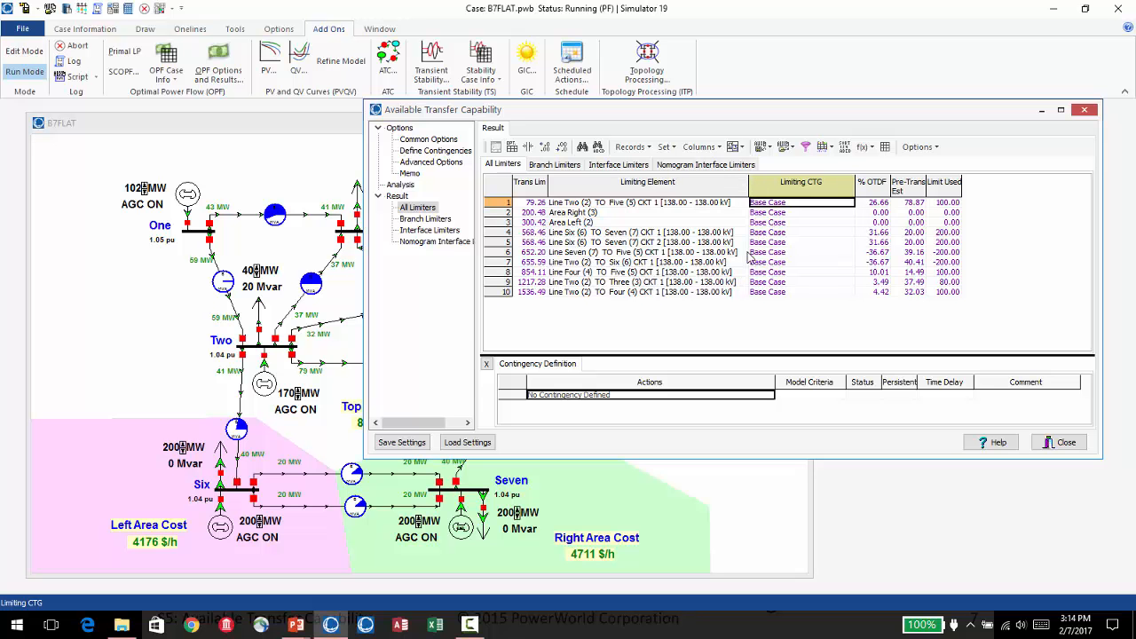
- Enlarge the limiter table's text, widen the dialog further and select the first limiter's transfer limit
scroll(748, 258, "up", 5)
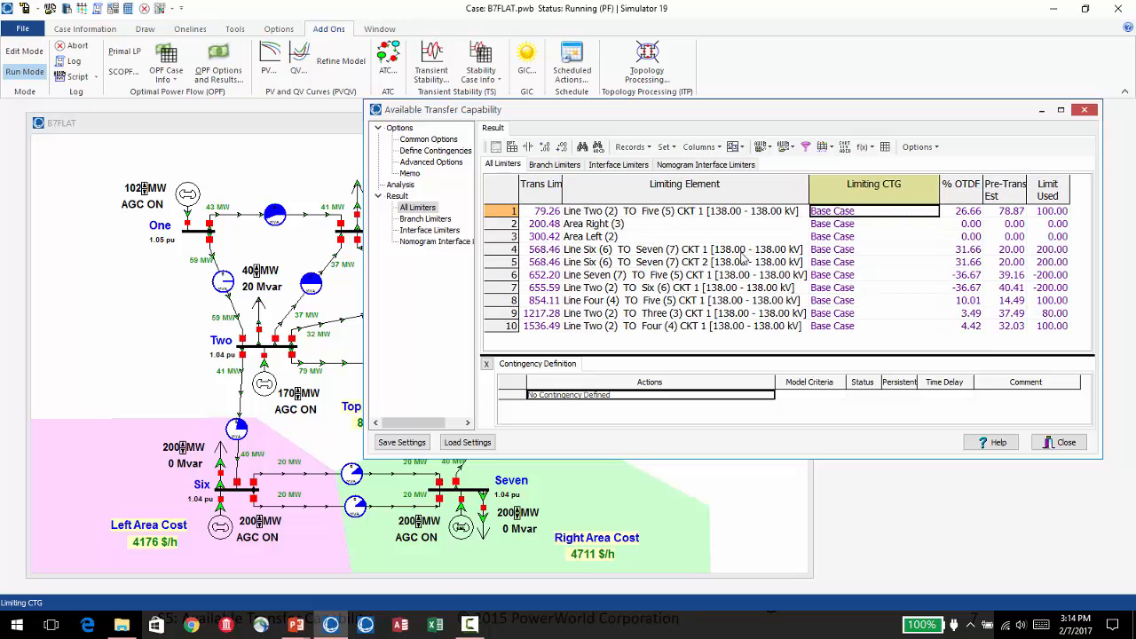
left_click_drag(373, 271, 287, 266)
left_click_drag(653, 143, 602, 140)
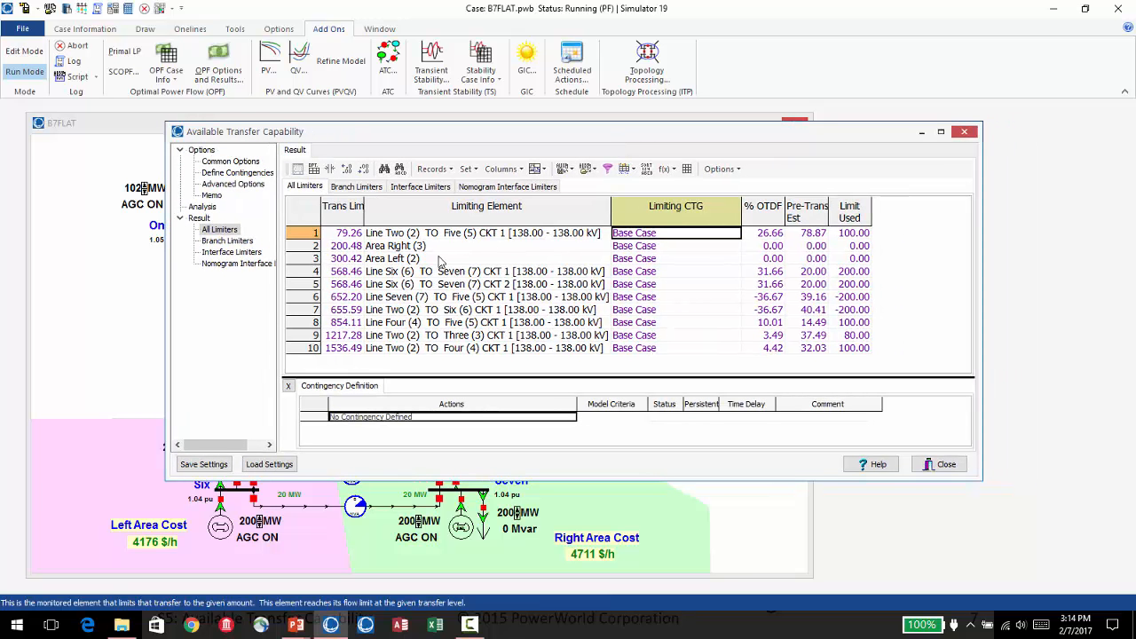
left_click(346, 234)
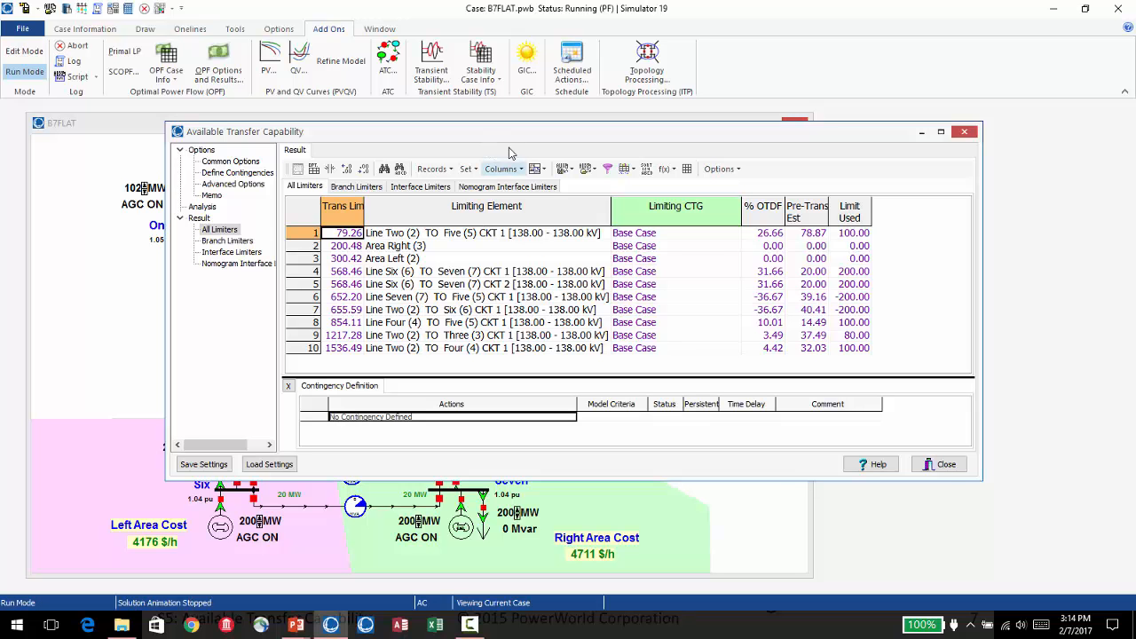
- Uncover the oneline to locate the first limiting line, return to the results and narrow the Limiting CTG column
mouse_move(511, 137)
left_mouse_down()
mouse_move(1014, 427)
mouse_move(877, 118)
mouse_move(850, 117)
mouse_move(960, 136)
left_mouse_up()
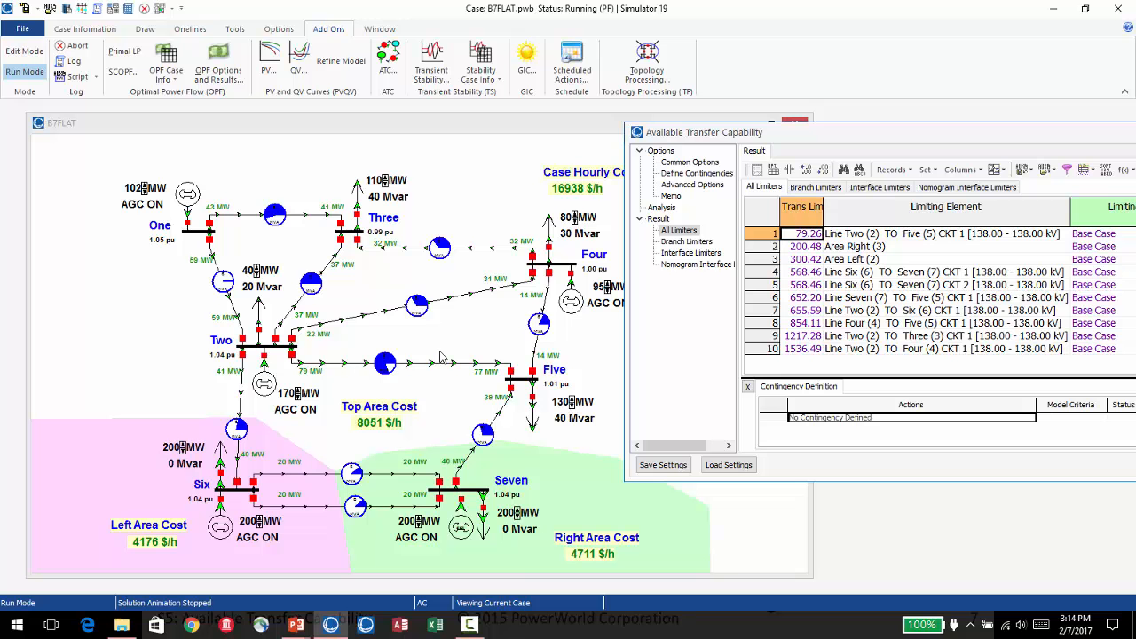
left_click_drag(890, 140, 512, 152)
left_click_drag(815, 234, 753, 242)
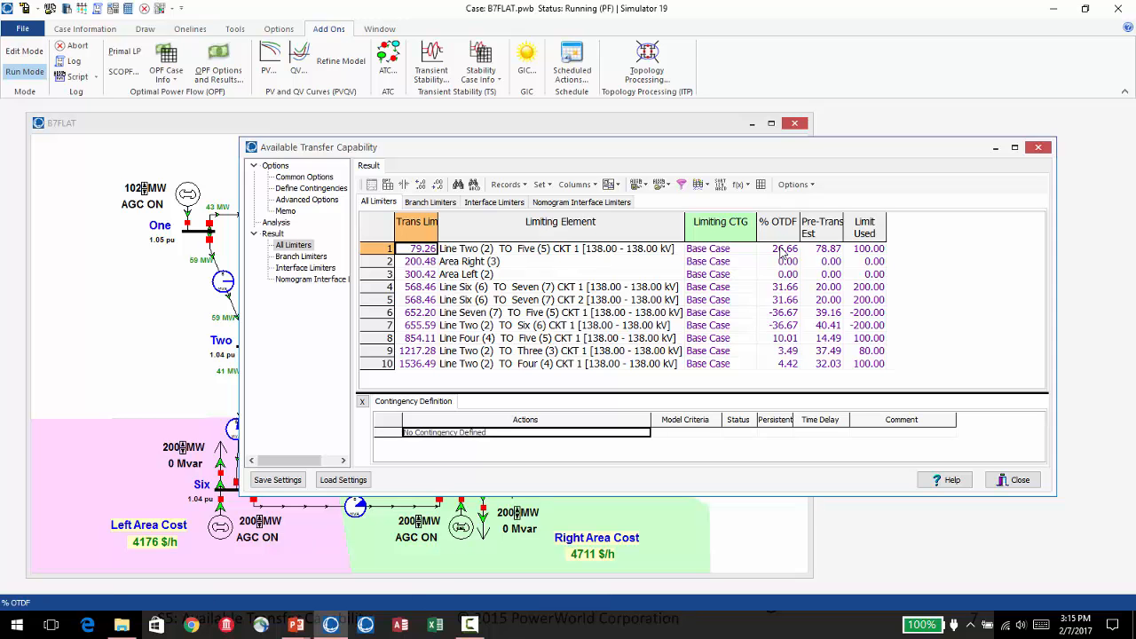
- Compare the first limiter's OTDF, pre-transfer estimate and limit used with the line from Two to Five on the oneline
left_click_drag(690, 151, 704, 160)
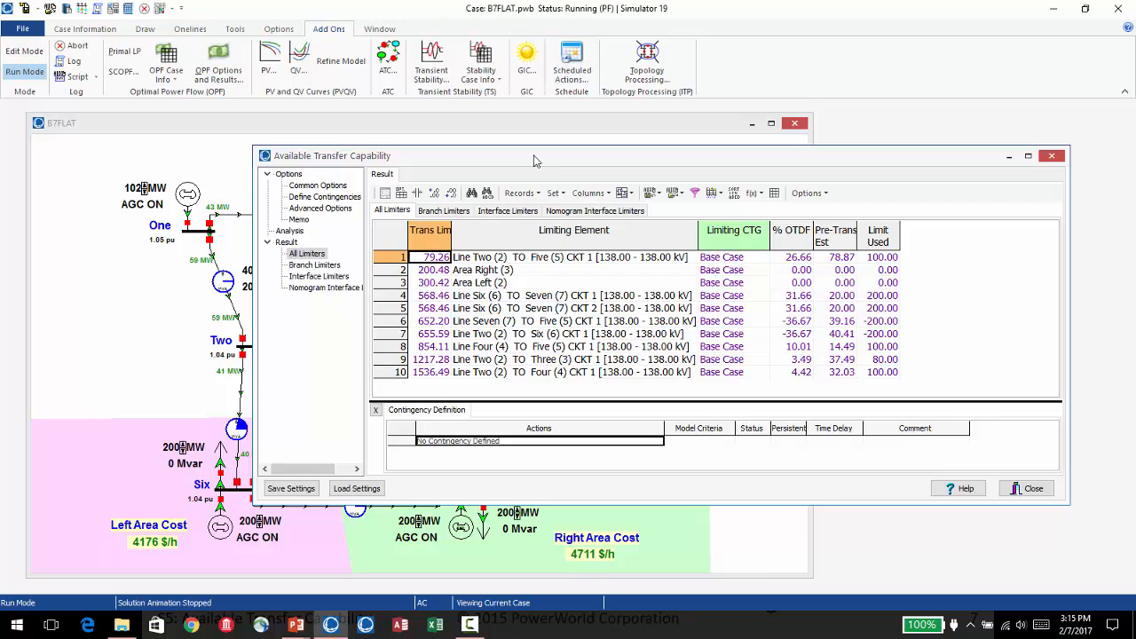
left_click_drag(568, 155, 939, 196)
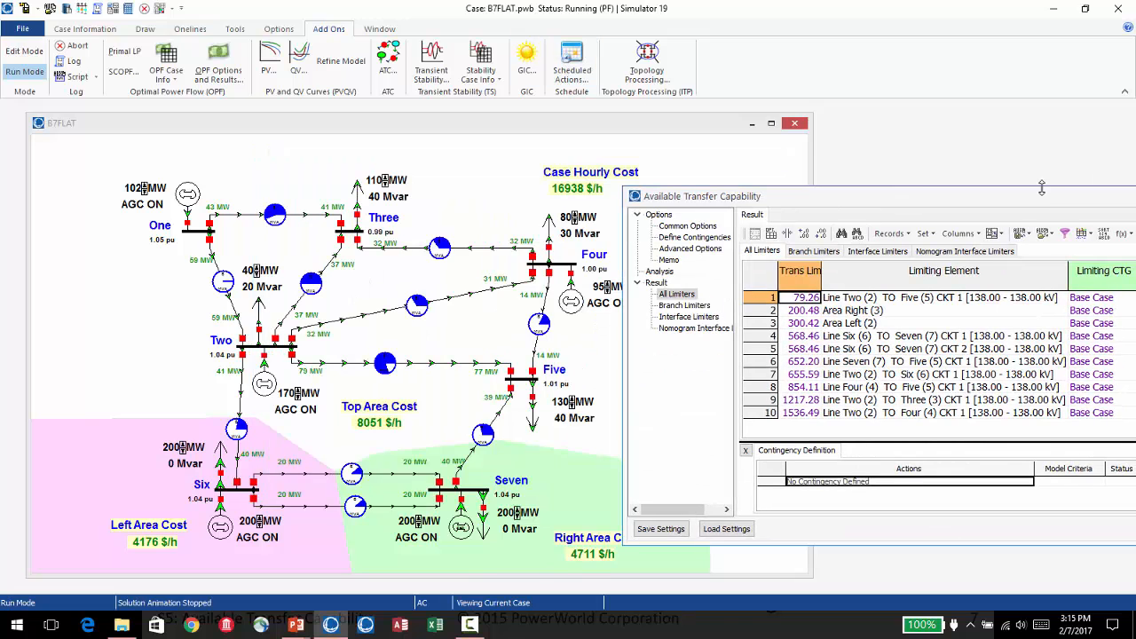
left_click_drag(1052, 209, 658, 180)
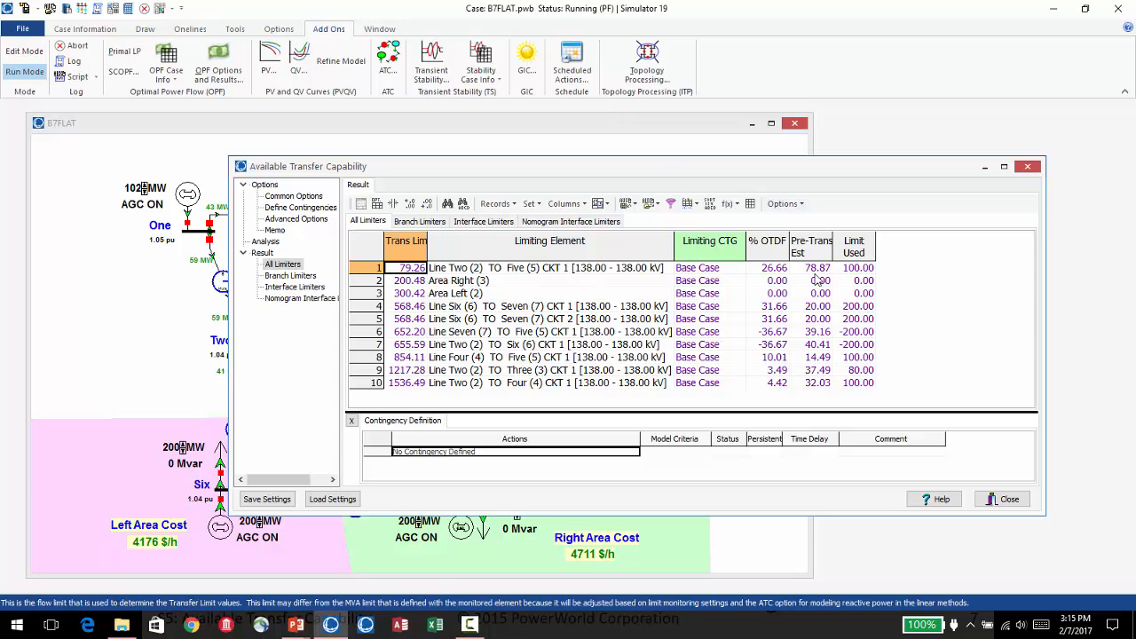
left_click(474, 121)
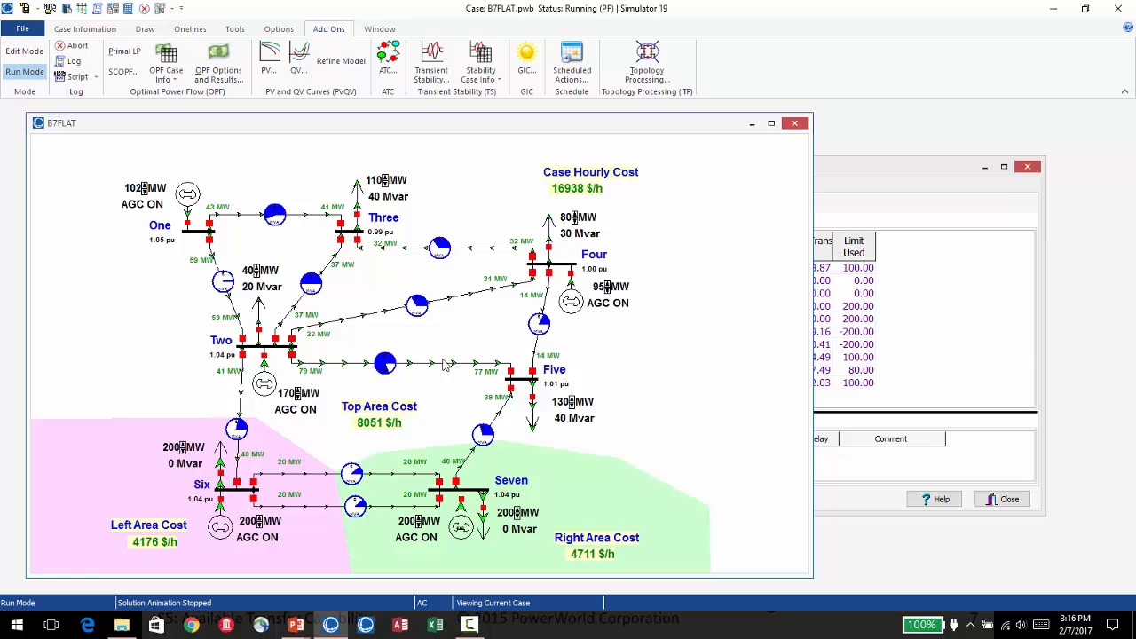
left_click(937, 160)
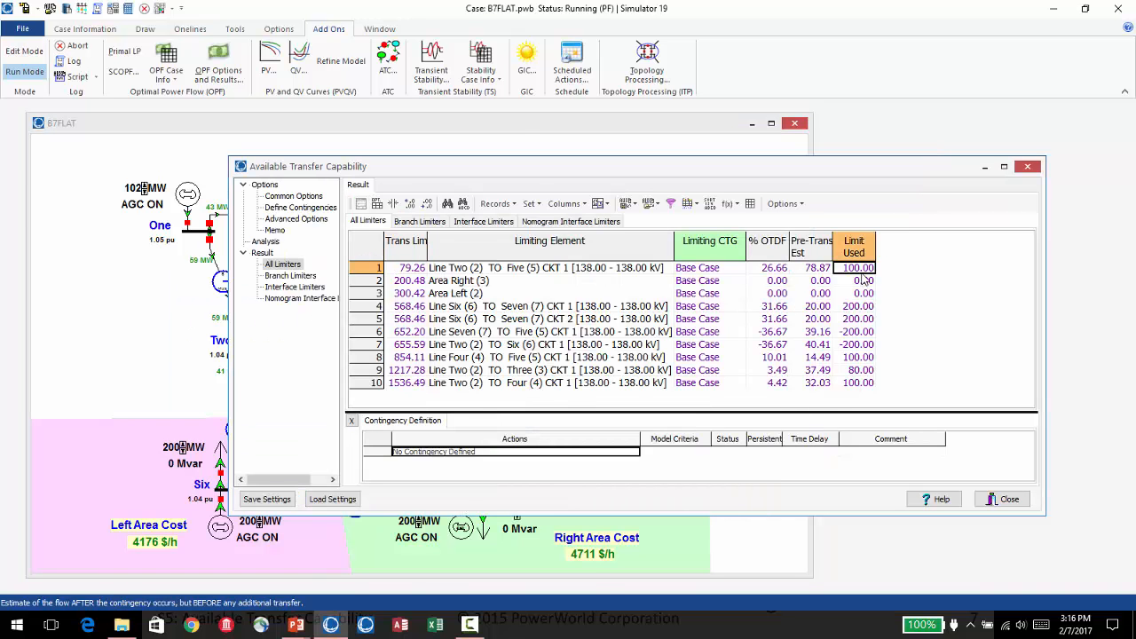
- Inspect the MW flow and MVA limits of the line from bus Two to Five, and close its branch information without changes
left_click(521, 127)
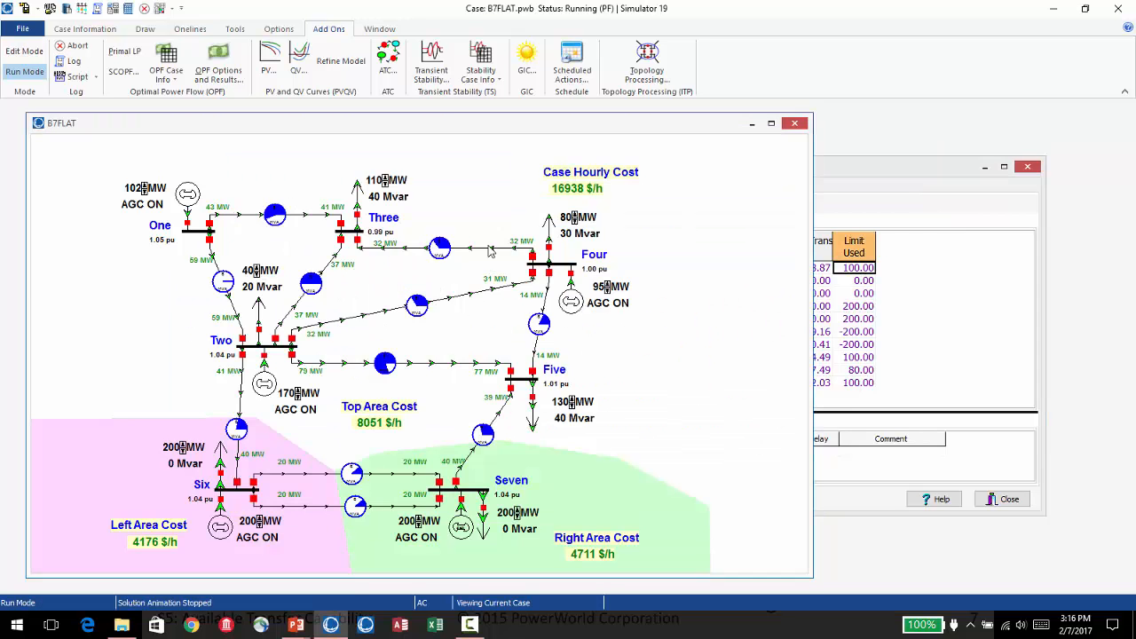
right_click(456, 370)
left_click(495, 371)
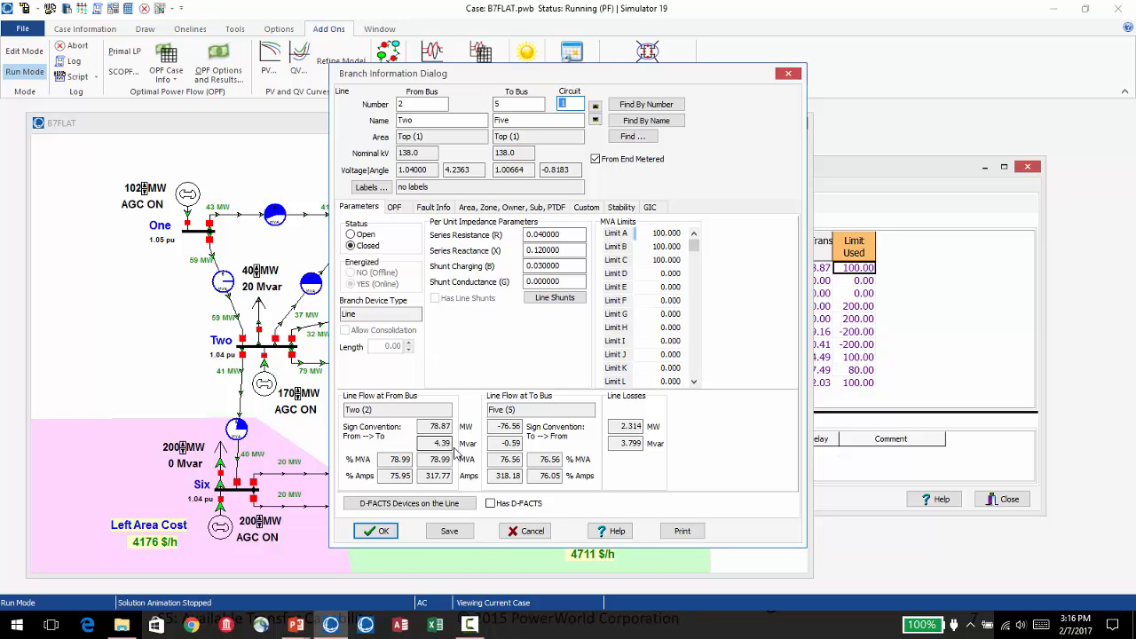
left_click(528, 530)
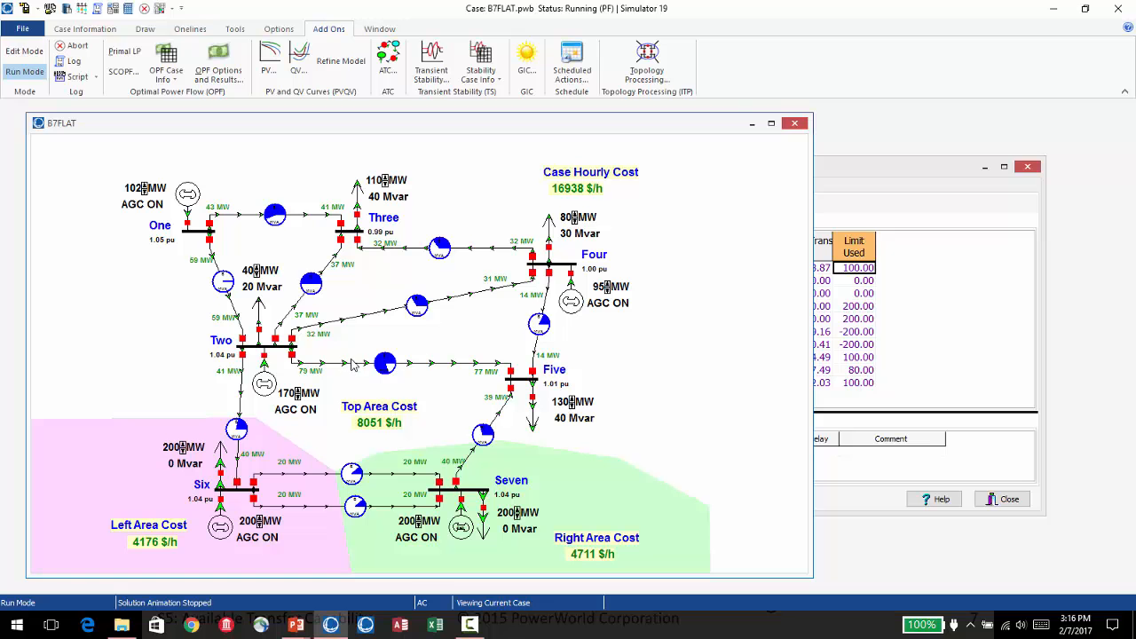
- Compare the transfer limits in the All Limiters results with the transfer limitation formula on the PowerPoint slide
left_click(913, 167)
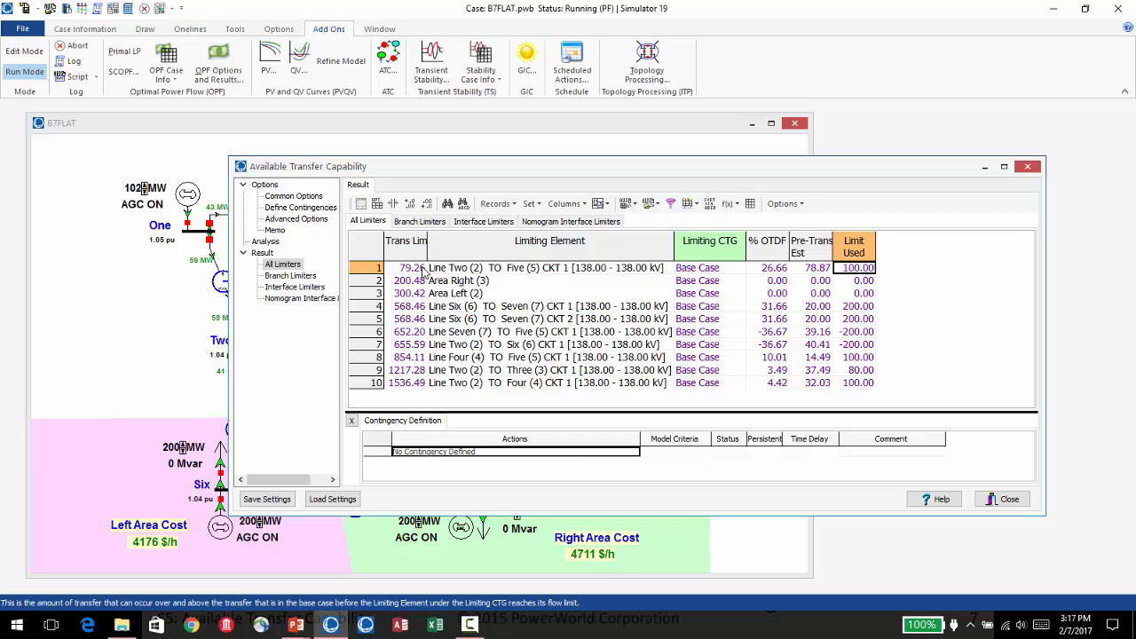
key("alt+Tab")
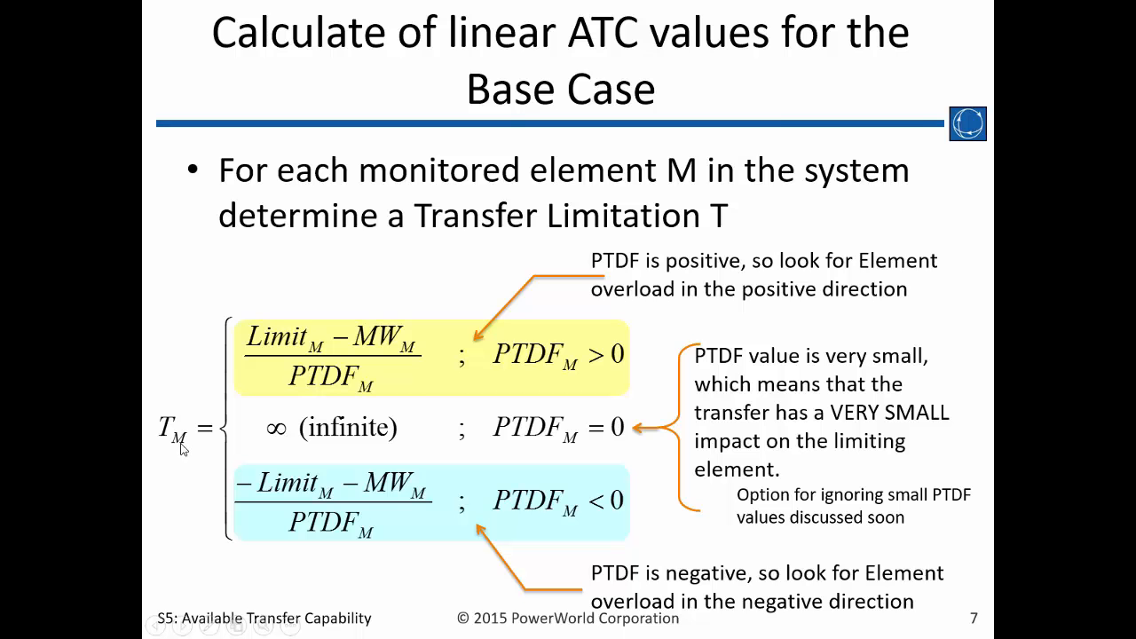
key("alt+Tab")
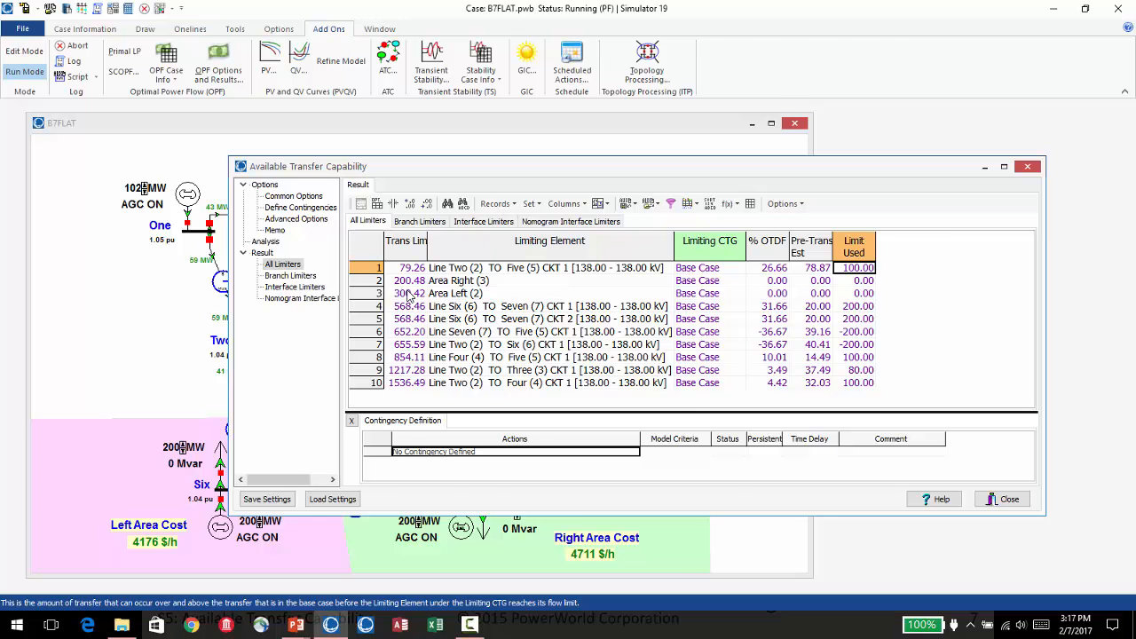
key("alt")
key("alt+Tab")
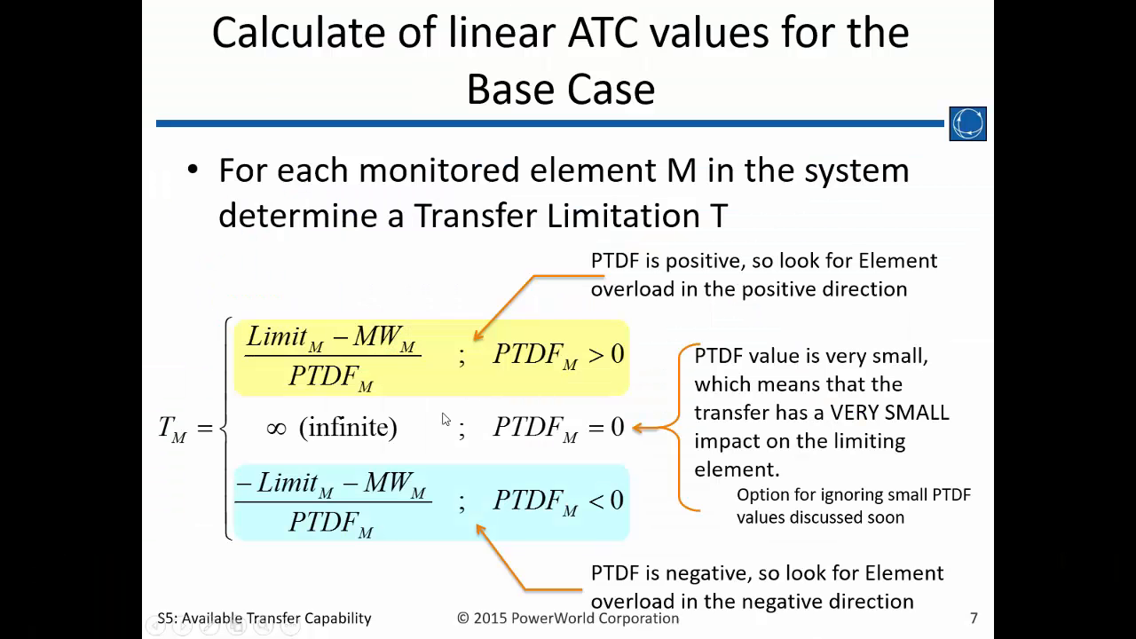
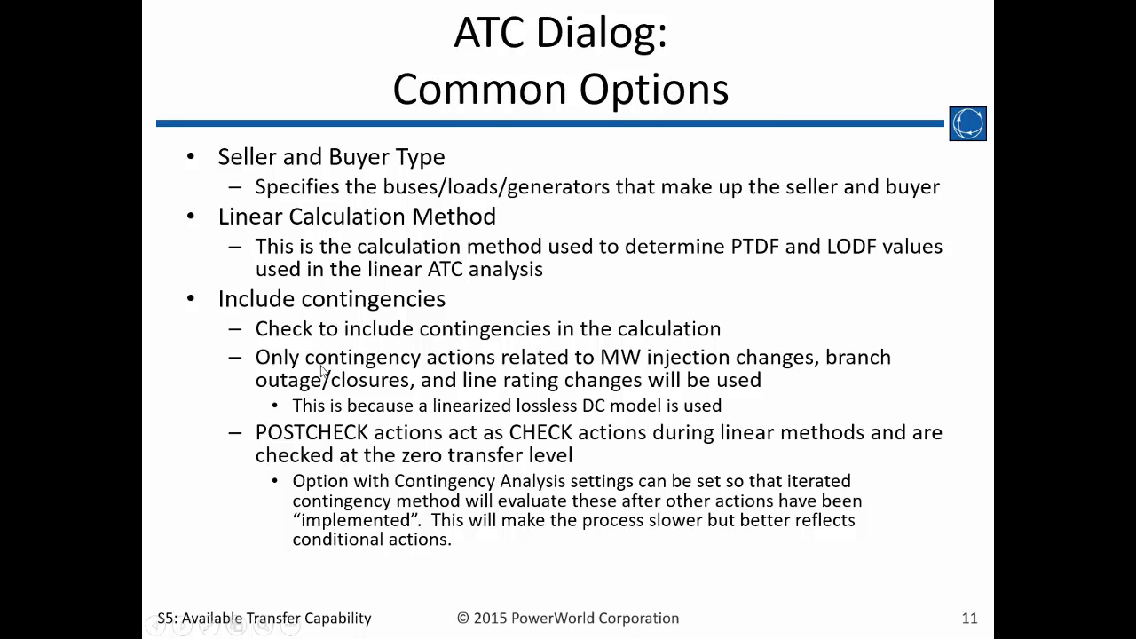
- Switch to Simulator's ATC common options and turn Include Contingencies off and back on
key("alt+Tab")
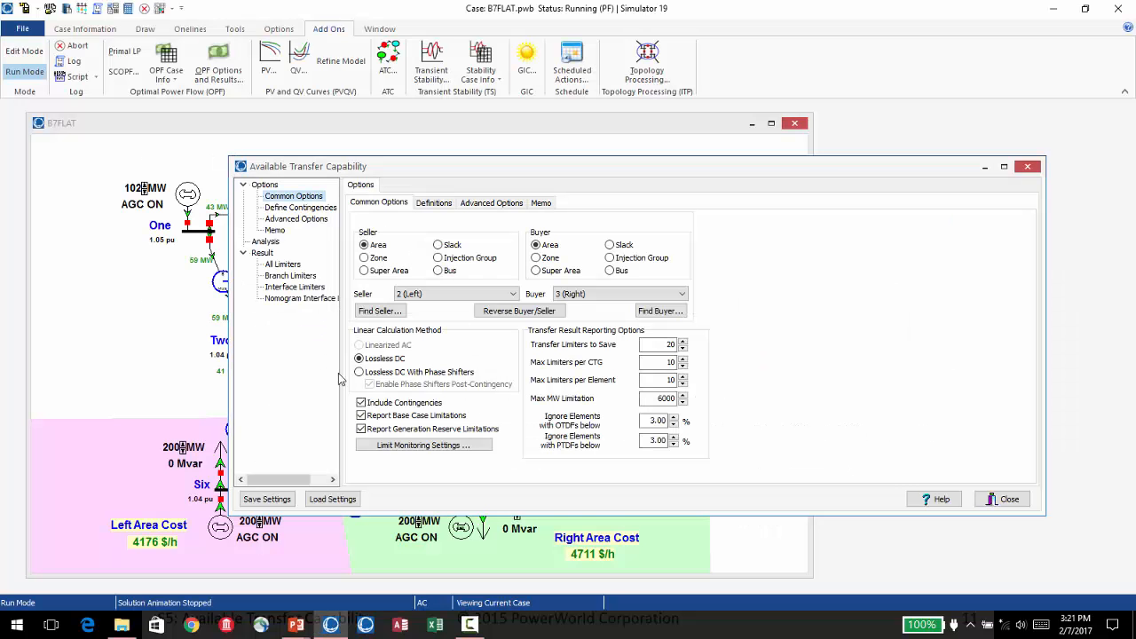
left_click(383, 404)
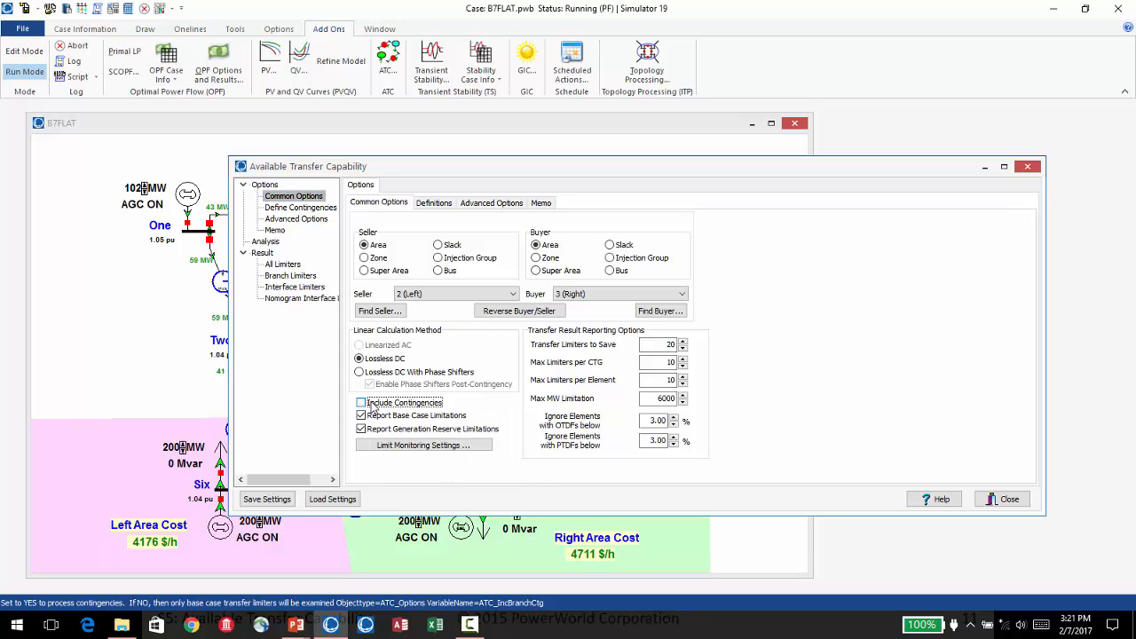
left_click(374, 405)
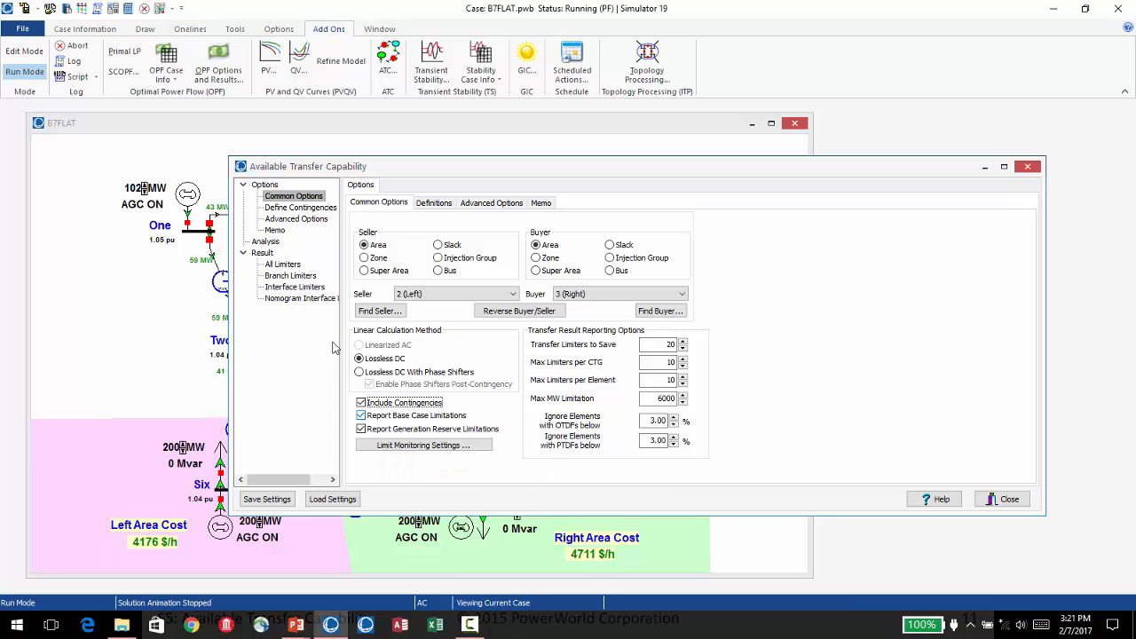
- Review the analysis log and the Limiting CTG entries of the current results, and return to the common options
left_click(266, 241)
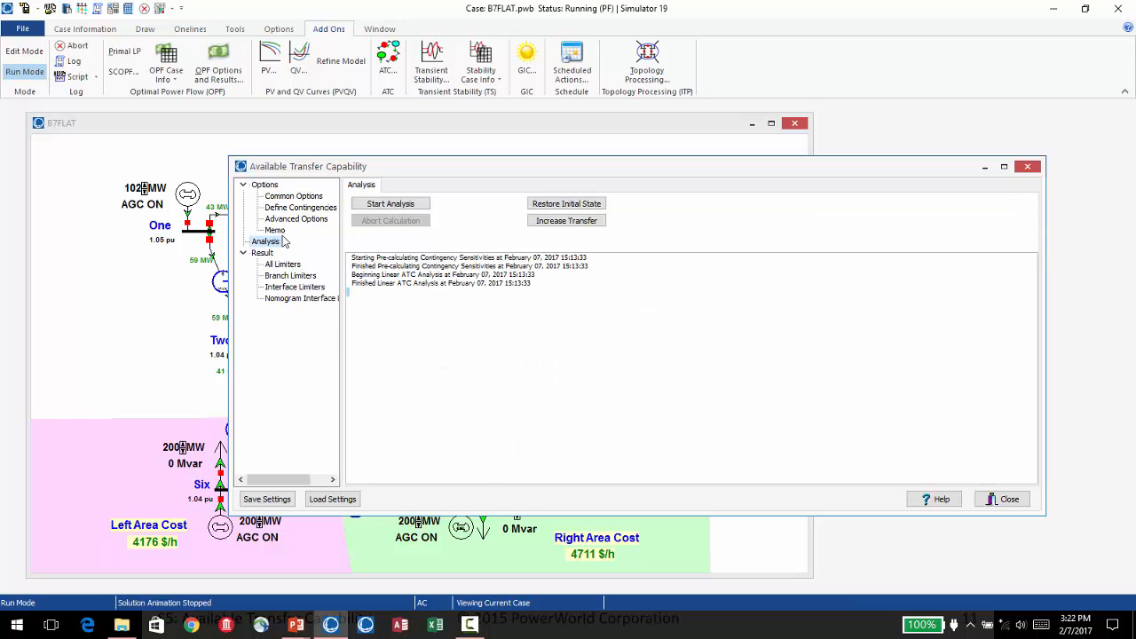
left_click(265, 253)
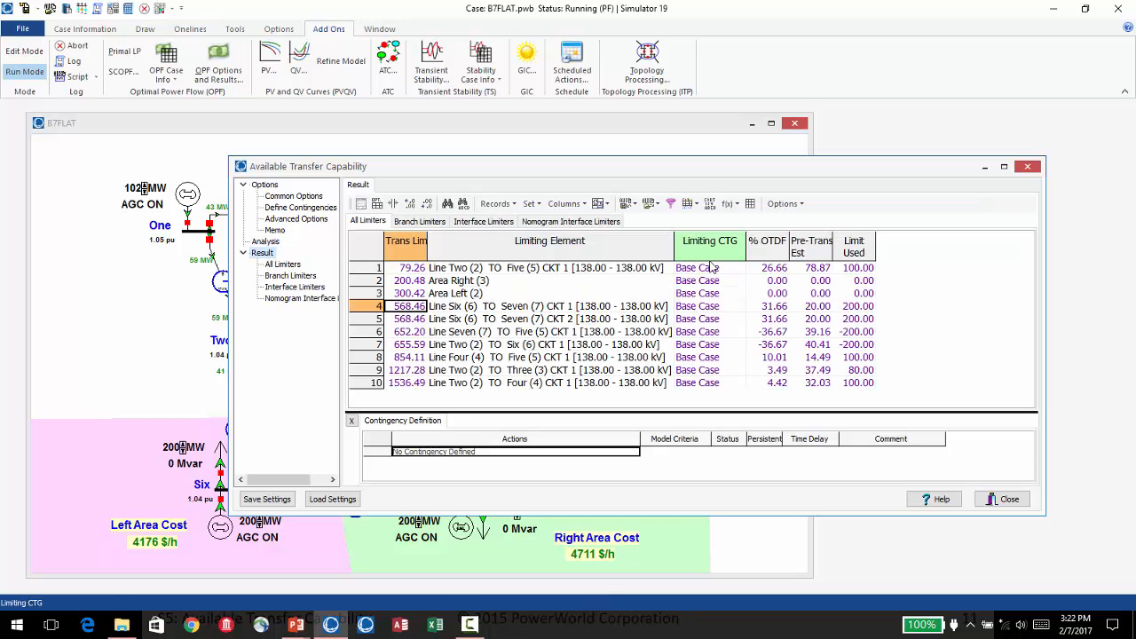
left_click(270, 197)
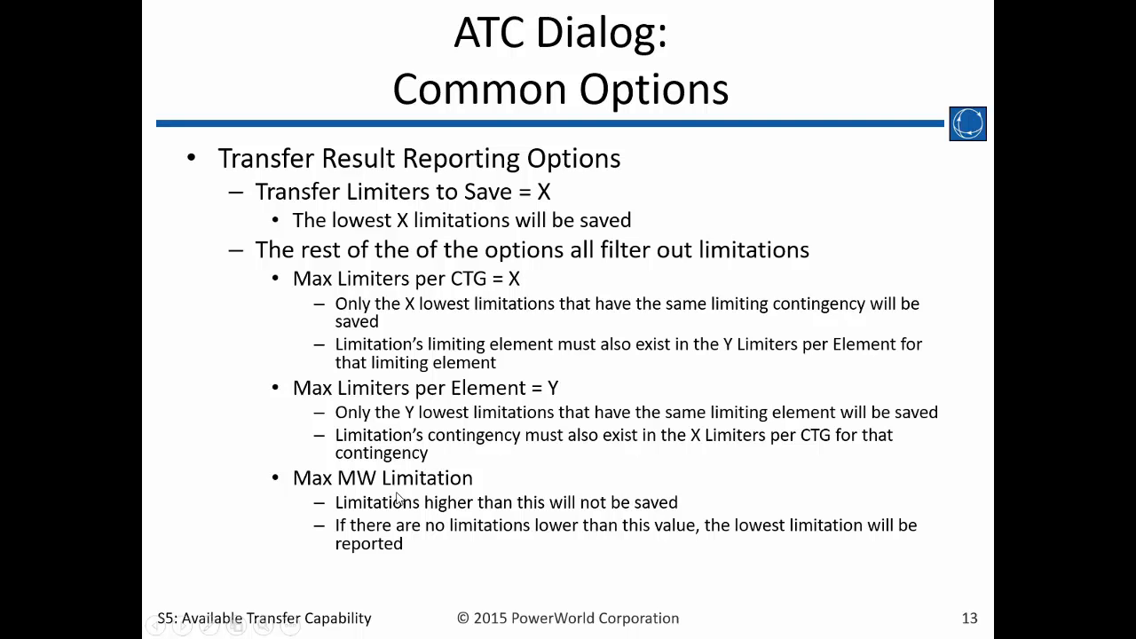
- Return from the slide to Simulator, review the transfer result reporting options and check the limiting contingencies in All Limiters
key("alt+Tab")
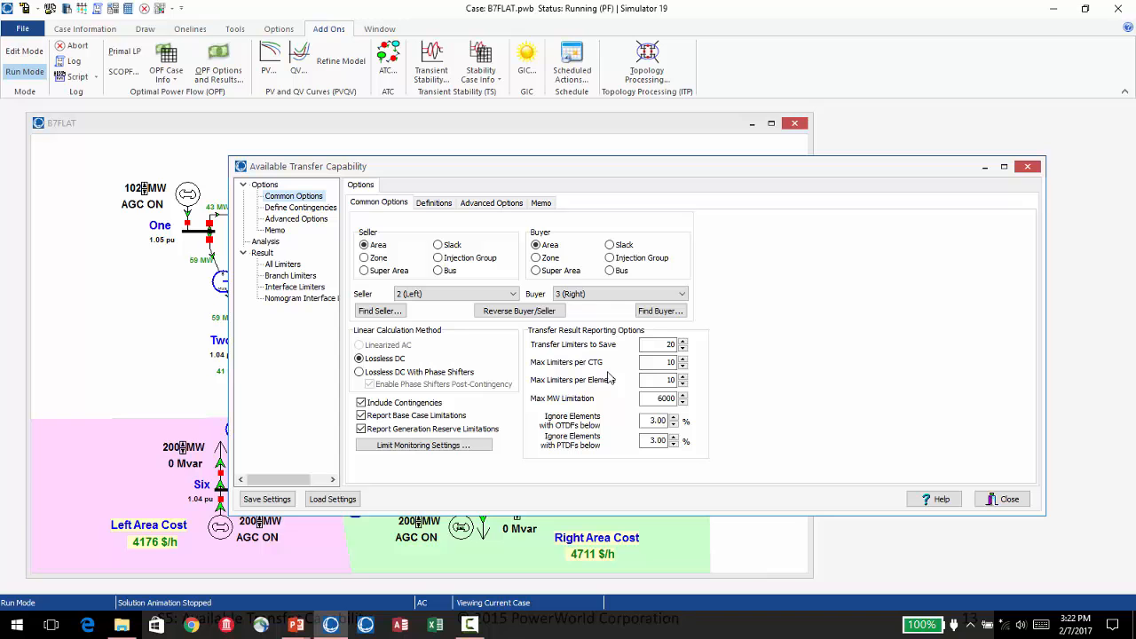
mouse_move(662, 366)
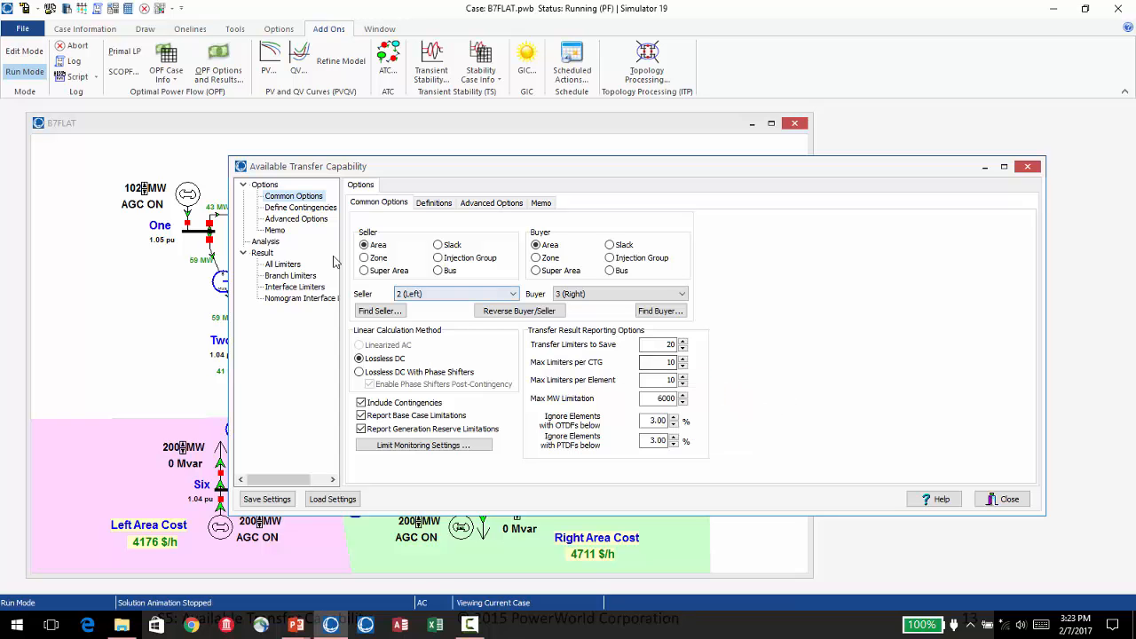
left_click(282, 265)
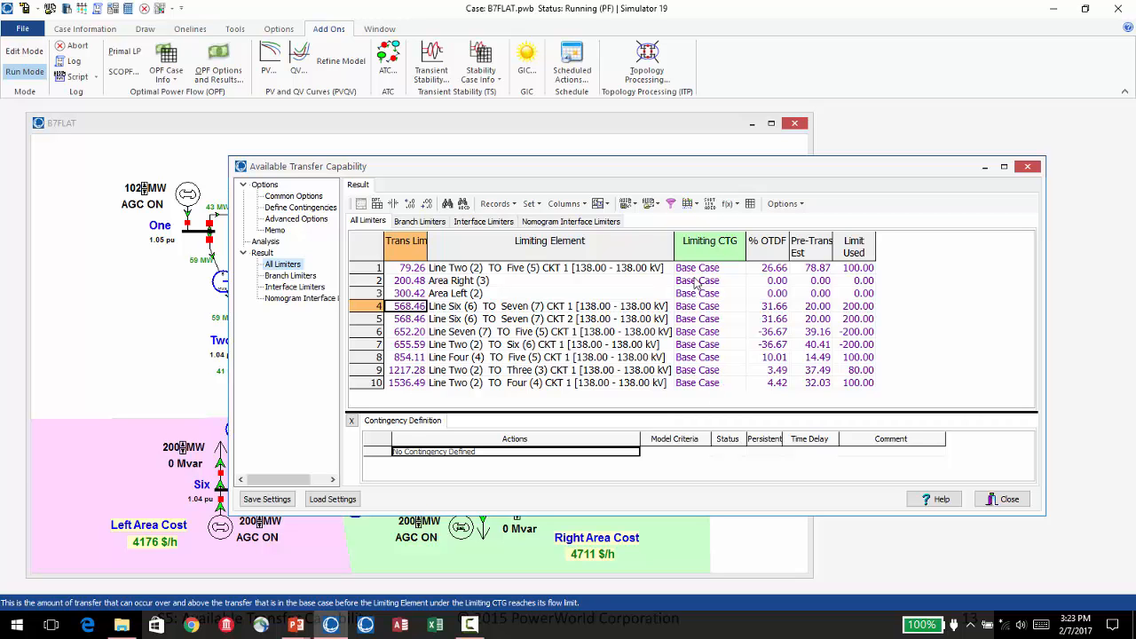
- Auto-insert contingency records for every single transmission line or transformer in the ATC contingency definitions
left_click(310, 209)
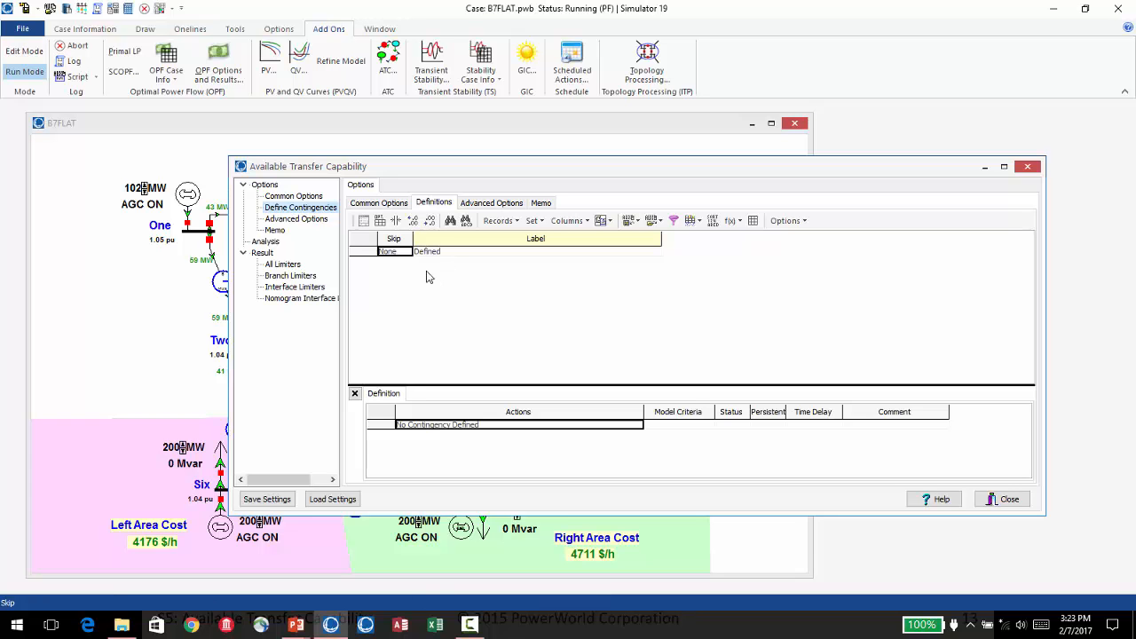
left_click(396, 253)
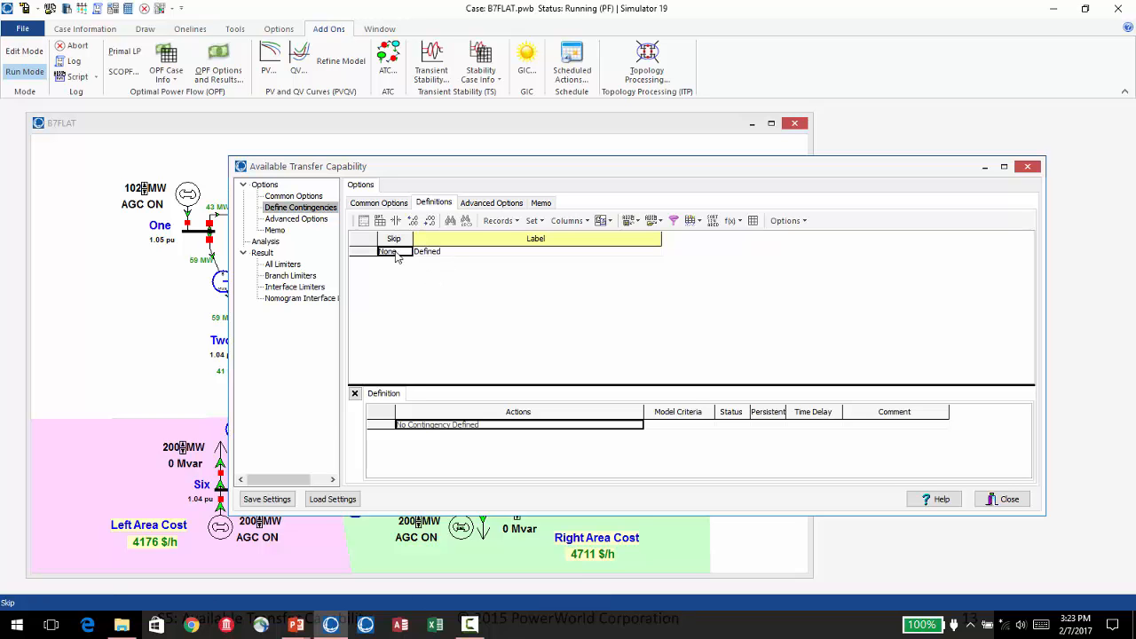
right_click(396, 256)
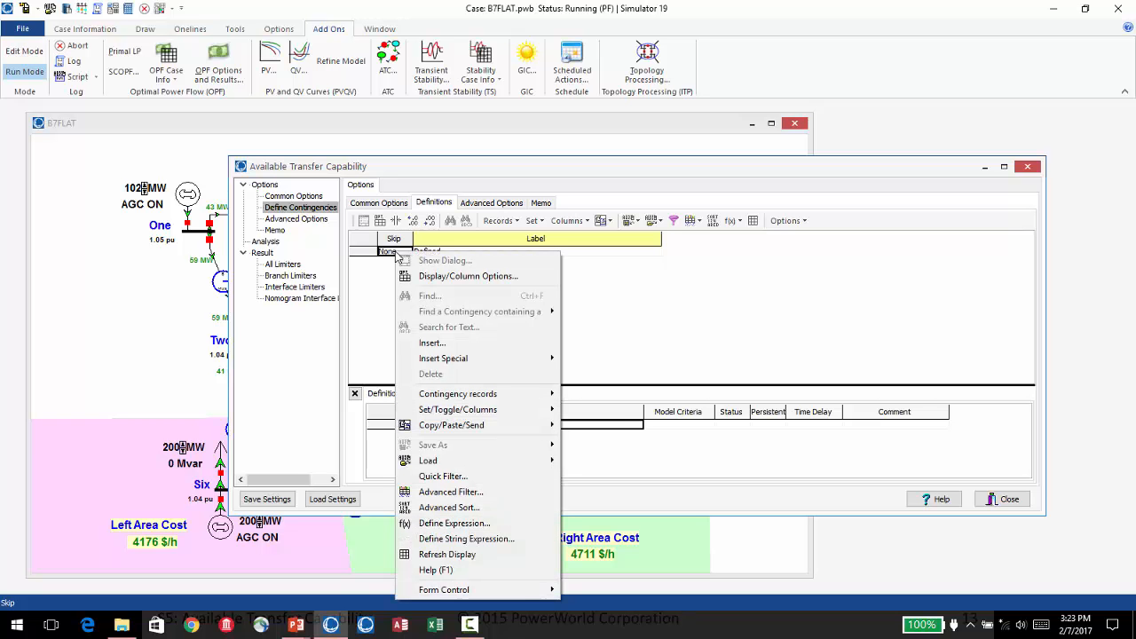
mouse_move(461, 364)
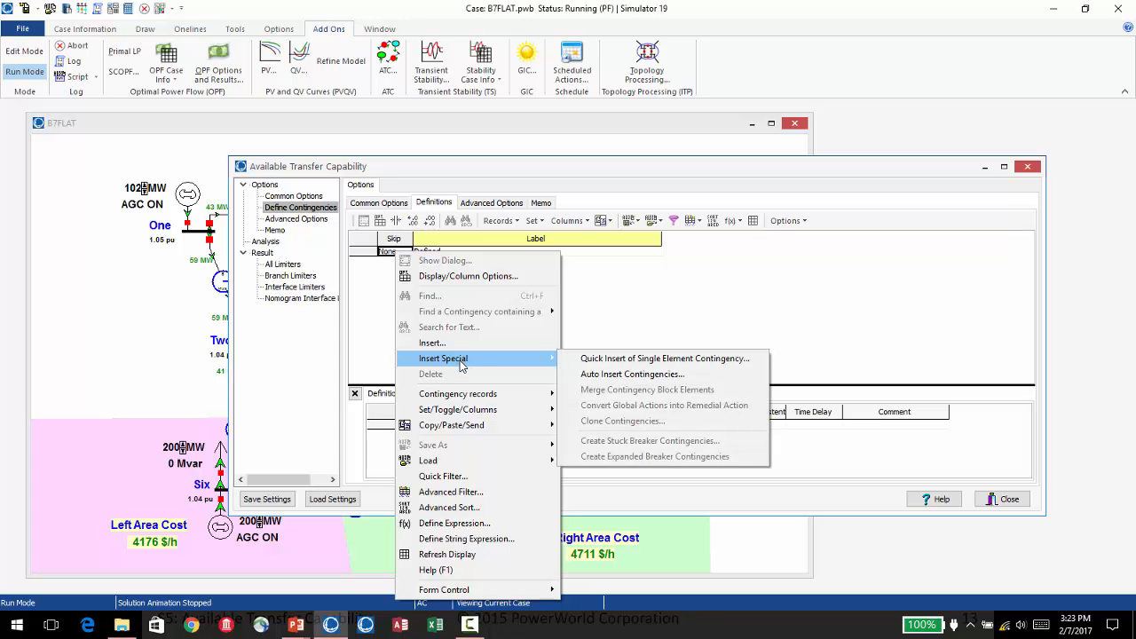
left_click(665, 382)
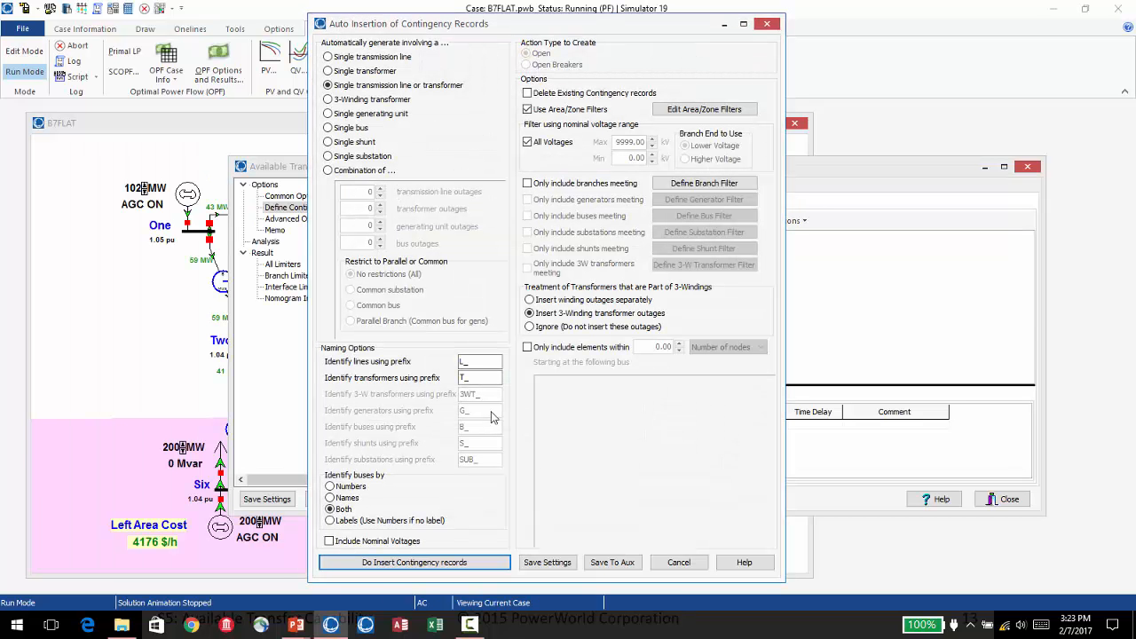
left_click(433, 565)
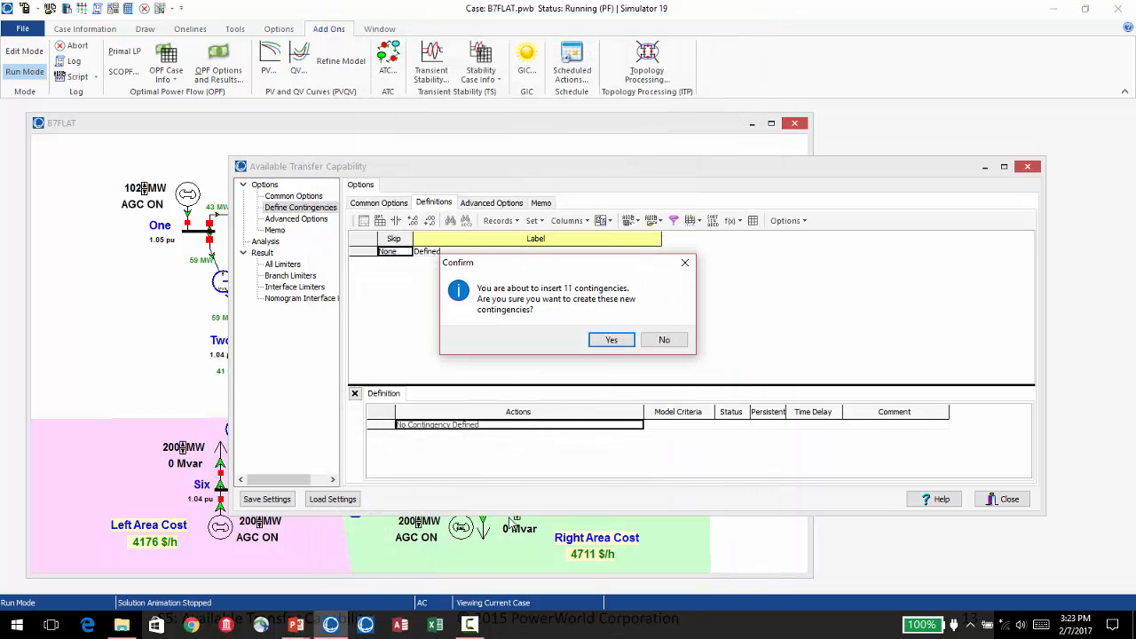
left_click(613, 343)
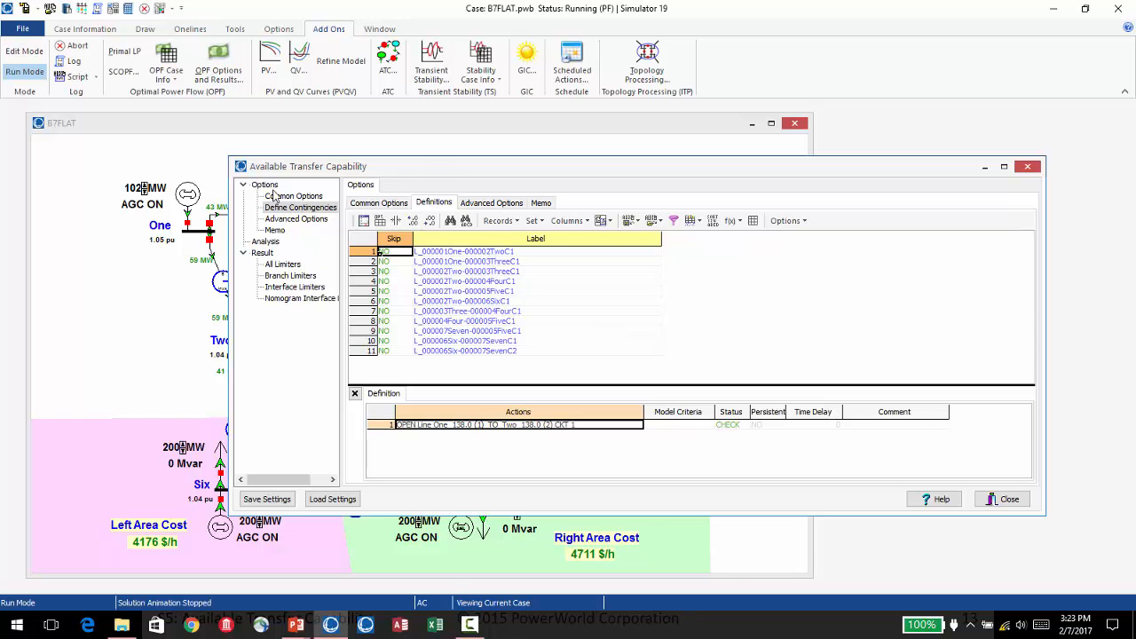
- Rerun the ATC analysis with the defined contingencies and widen the Trans Lim and Limiting CTG columns in the All Limiters results
left_click(267, 241)
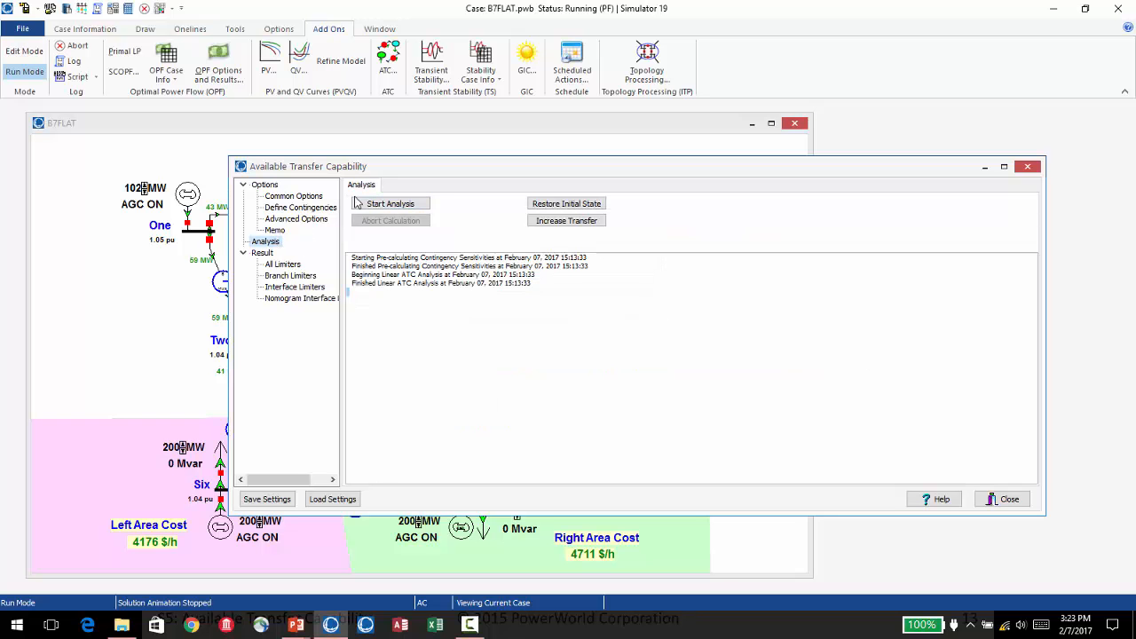
left_click(411, 206)
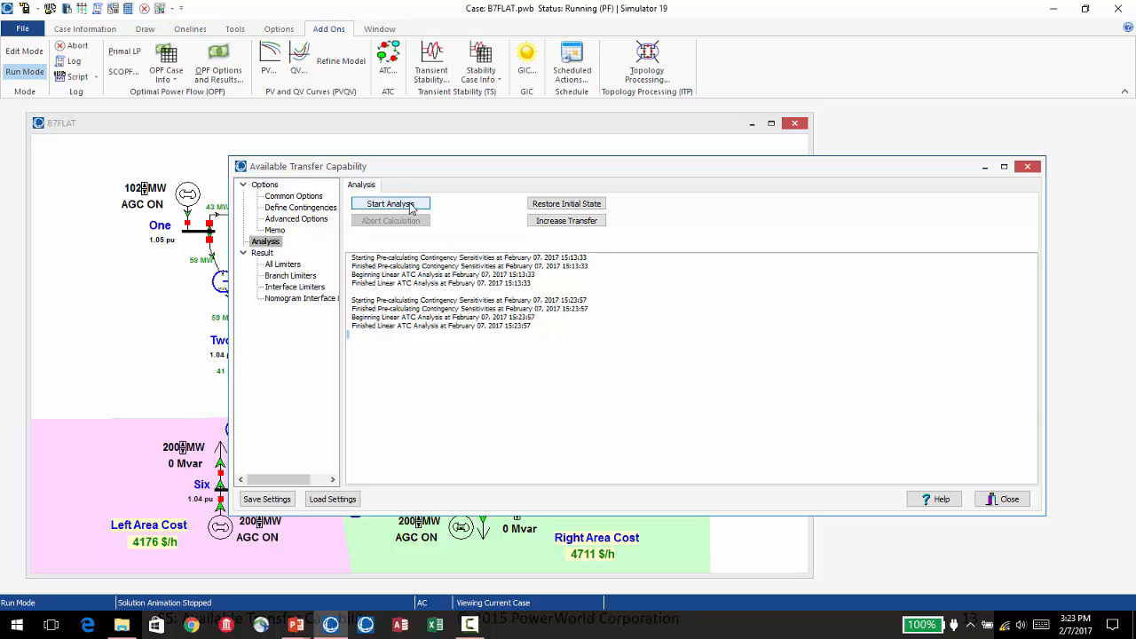
left_click(282, 264)
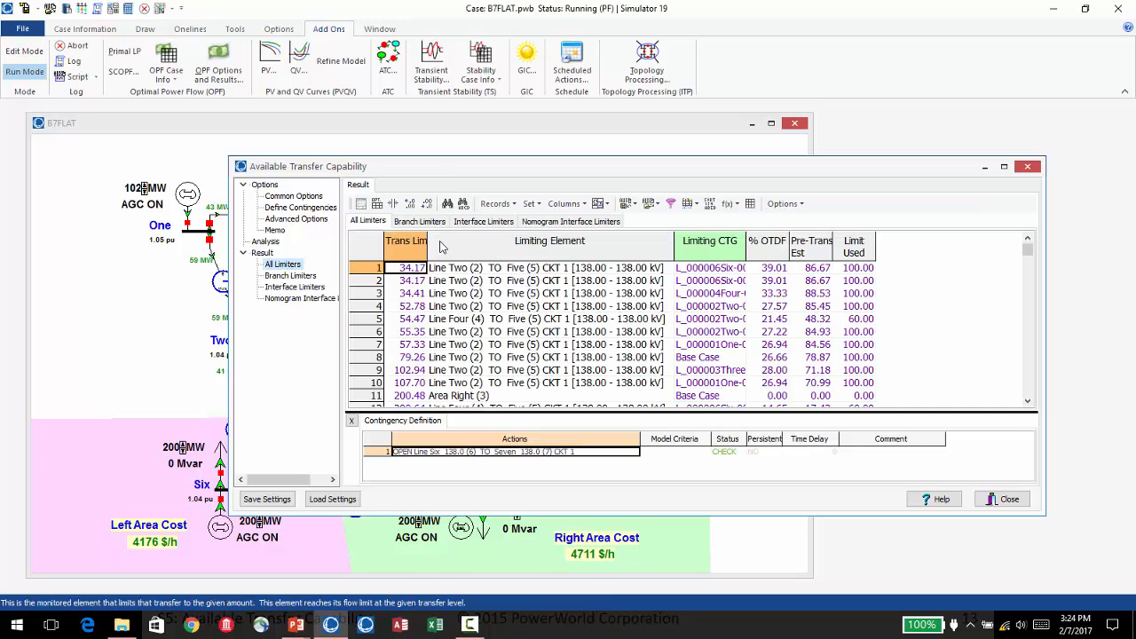
left_click_drag(433, 248, 443, 248)
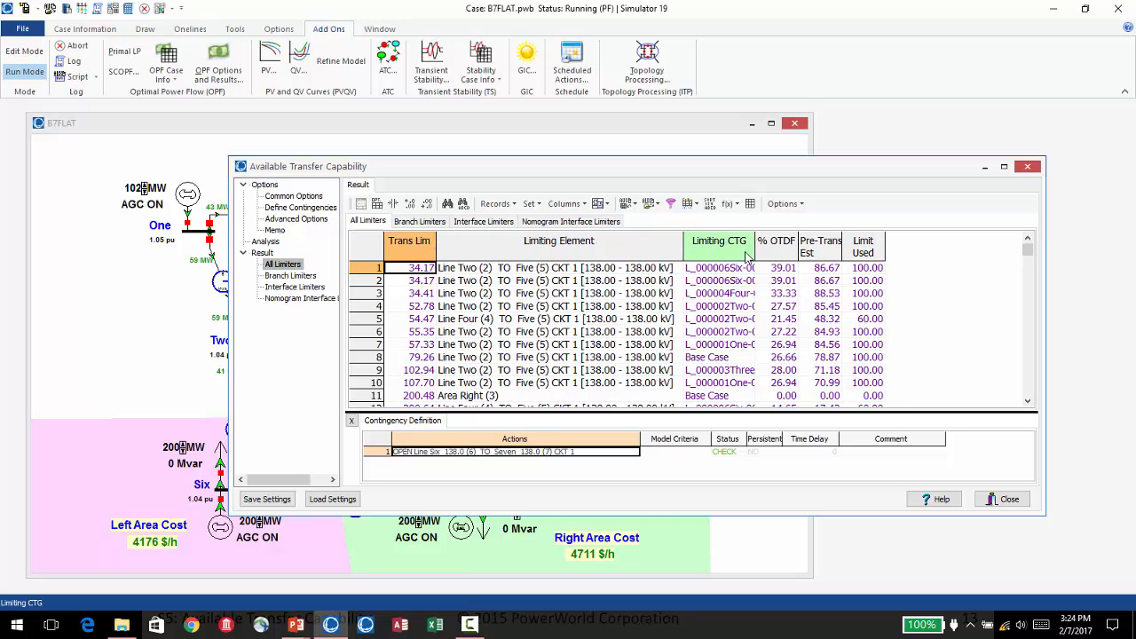
left_click_drag(753, 250, 828, 253)
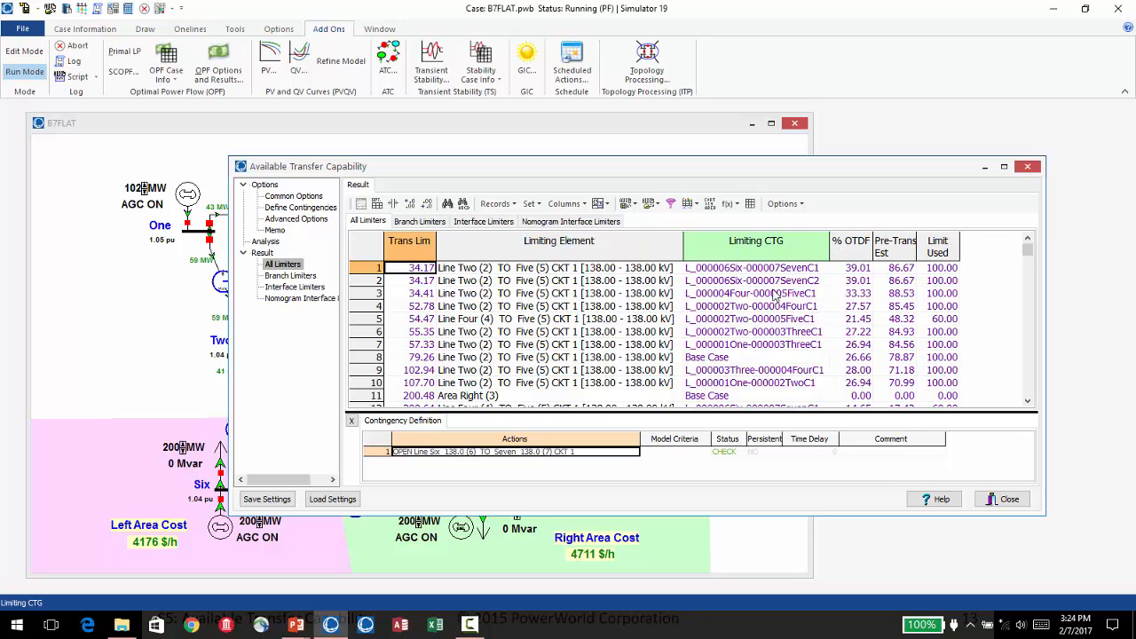
- Examine the base case limiter record for the line from Two to Five, including its transfer limit, pre-transfer estimate and limit used
left_click(421, 358)
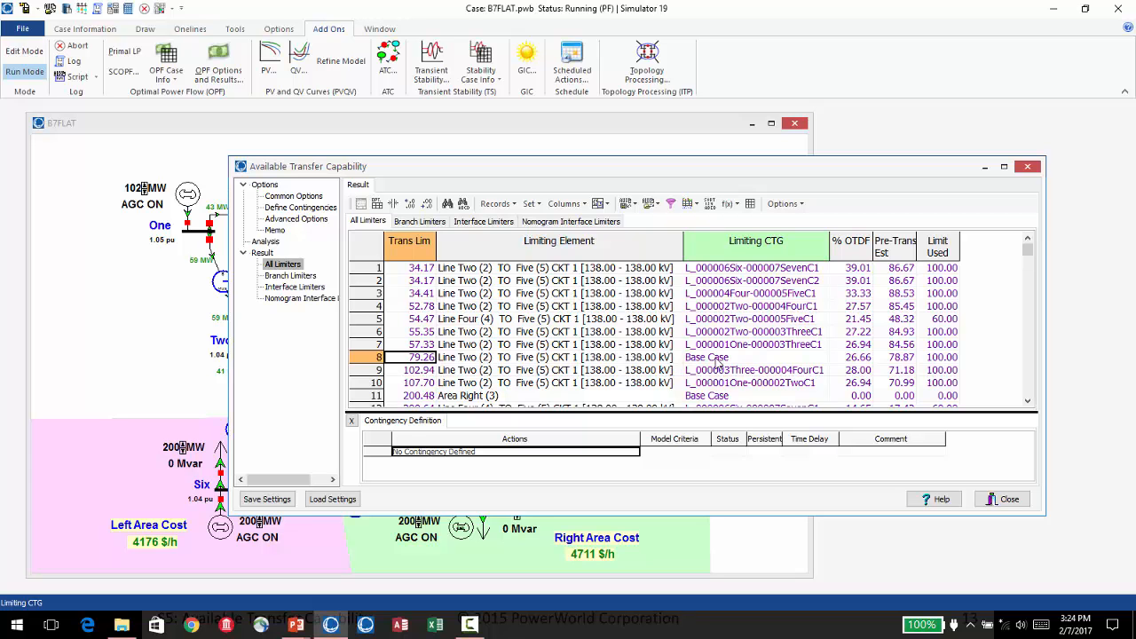
left_click(710, 359)
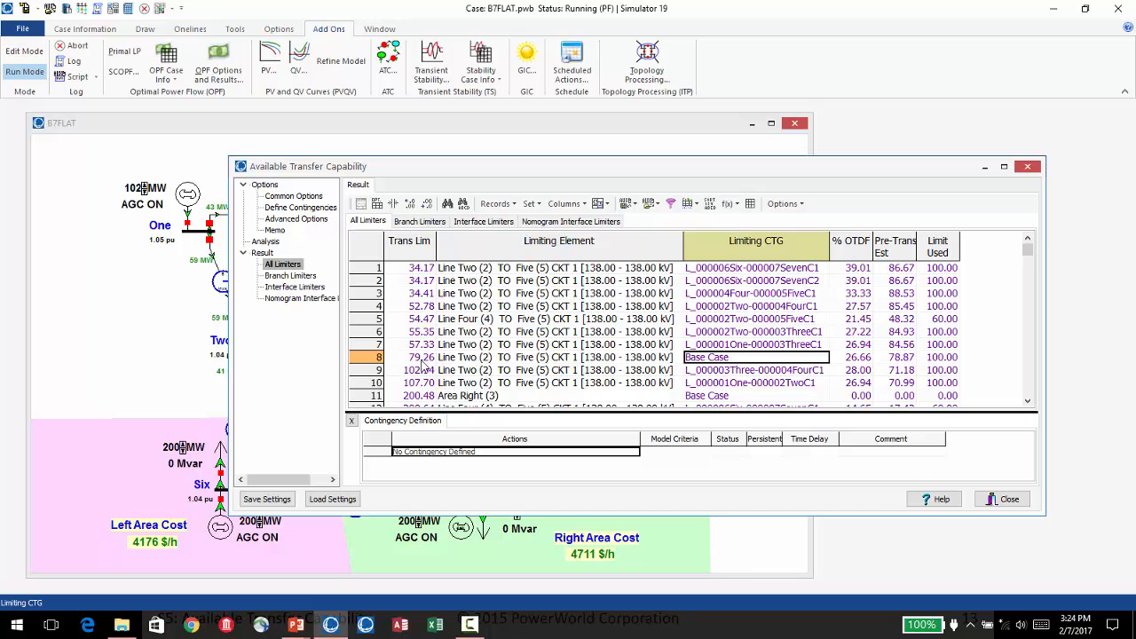
left_click(494, 360)
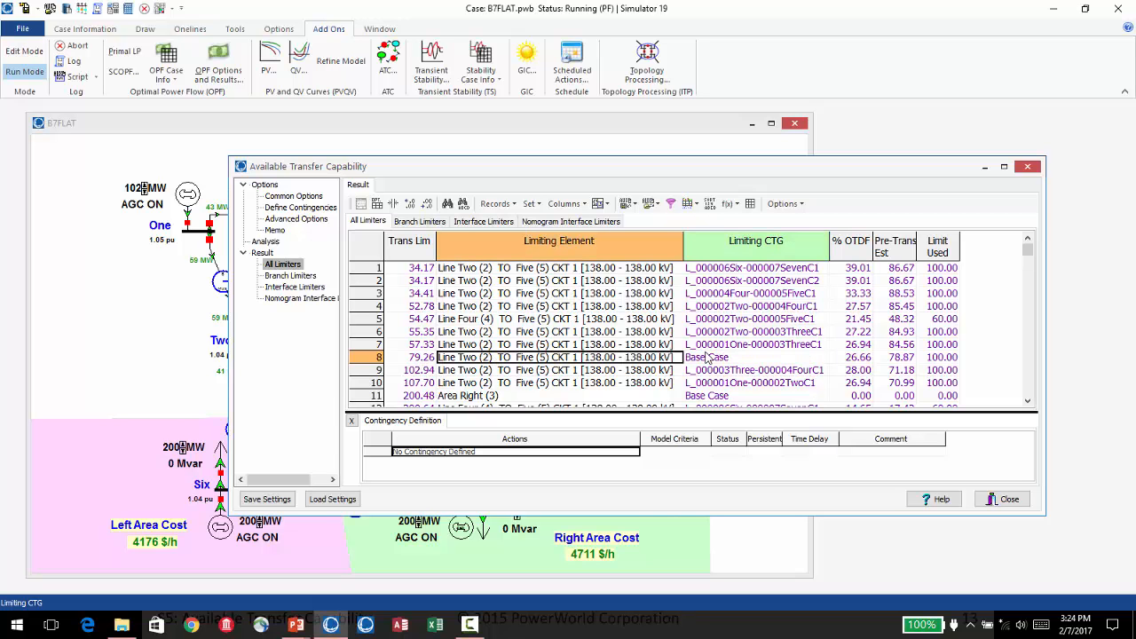
left_click_drag(957, 358, 848, 376)
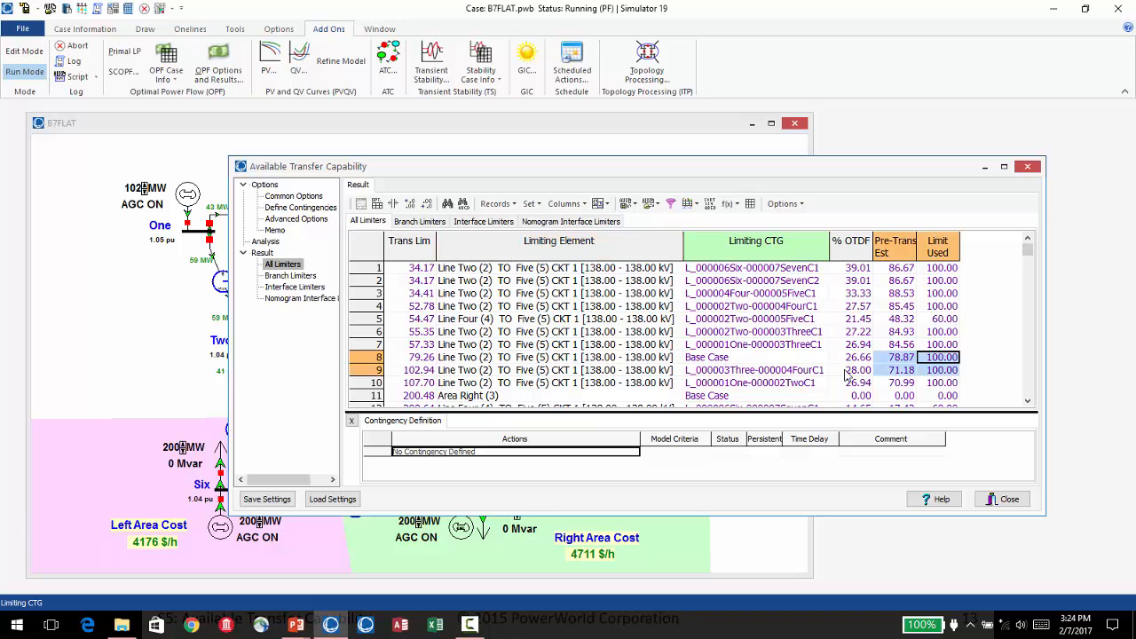
left_click(378, 358)
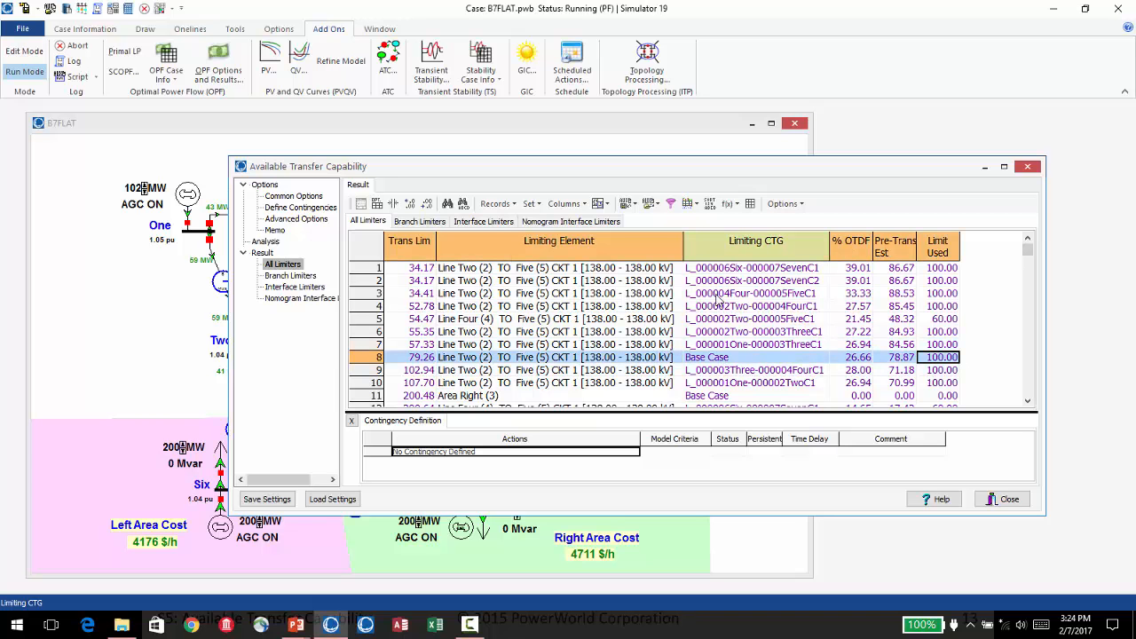
- Compare the first limiter's contingency, limiting element, pre-transfer estimate and OTDF with the lines on the oneline
left_click(759, 270)
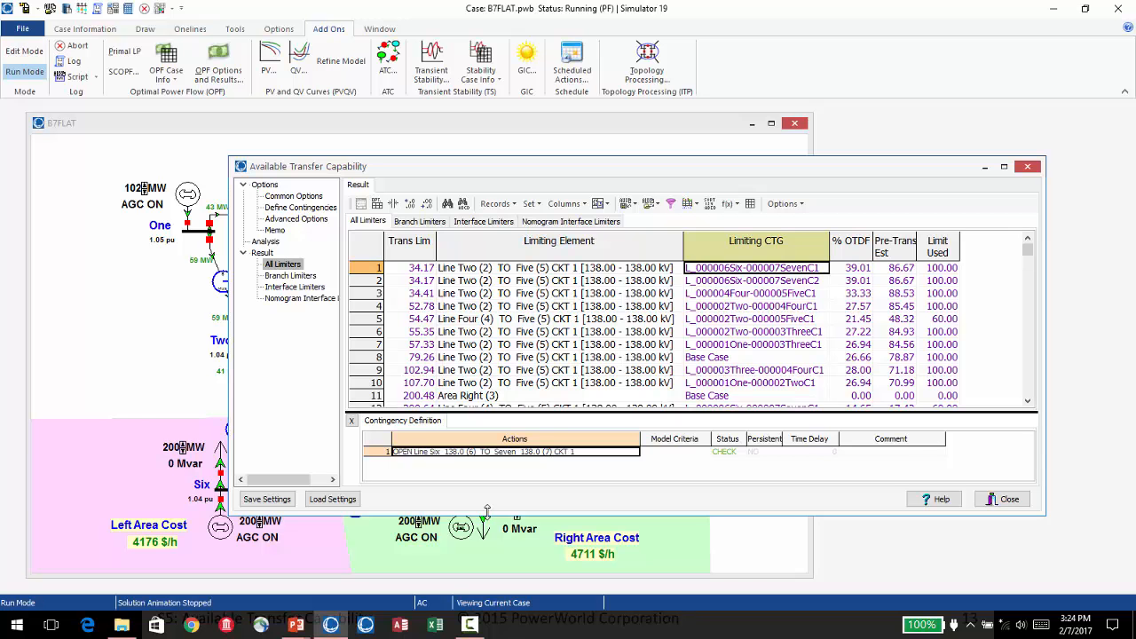
left_click(389, 561)
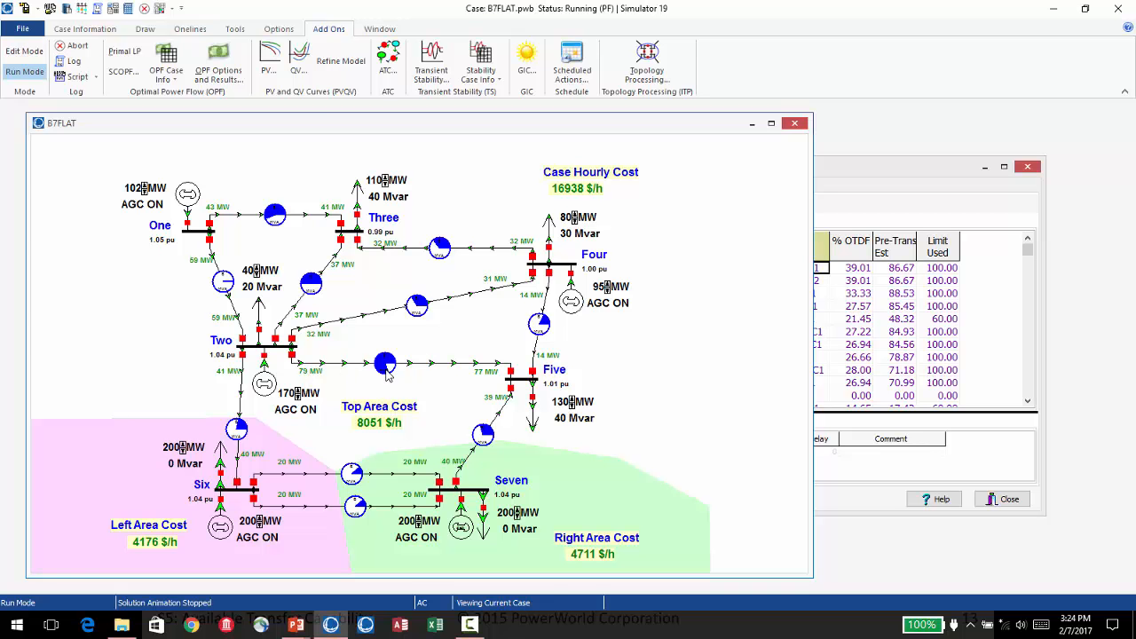
left_click(899, 280)
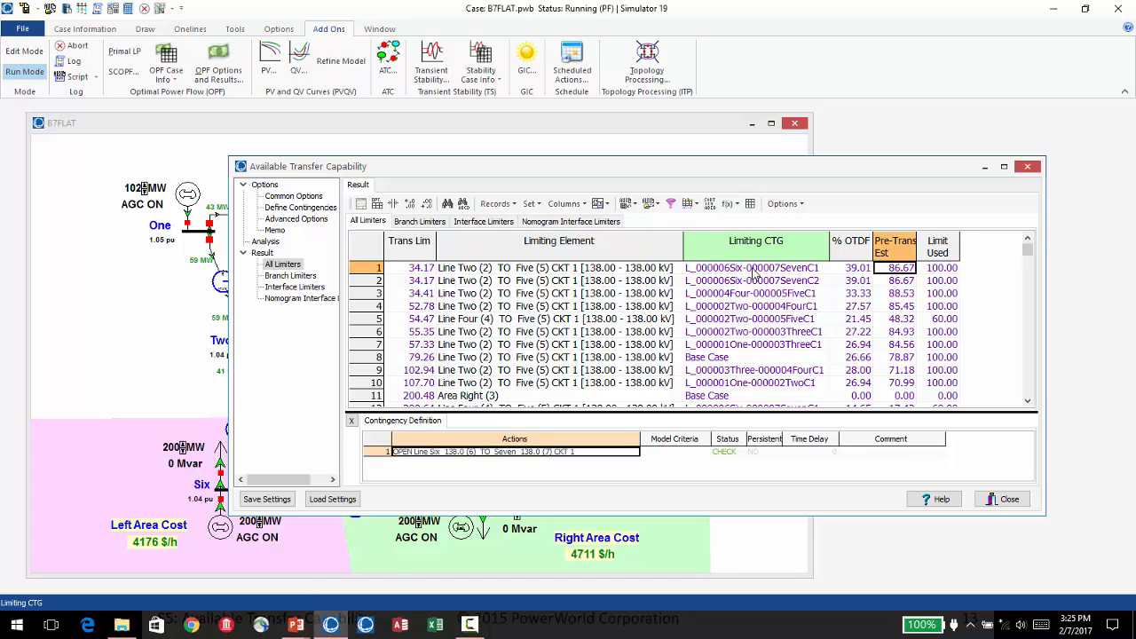
left_click(621, 270)
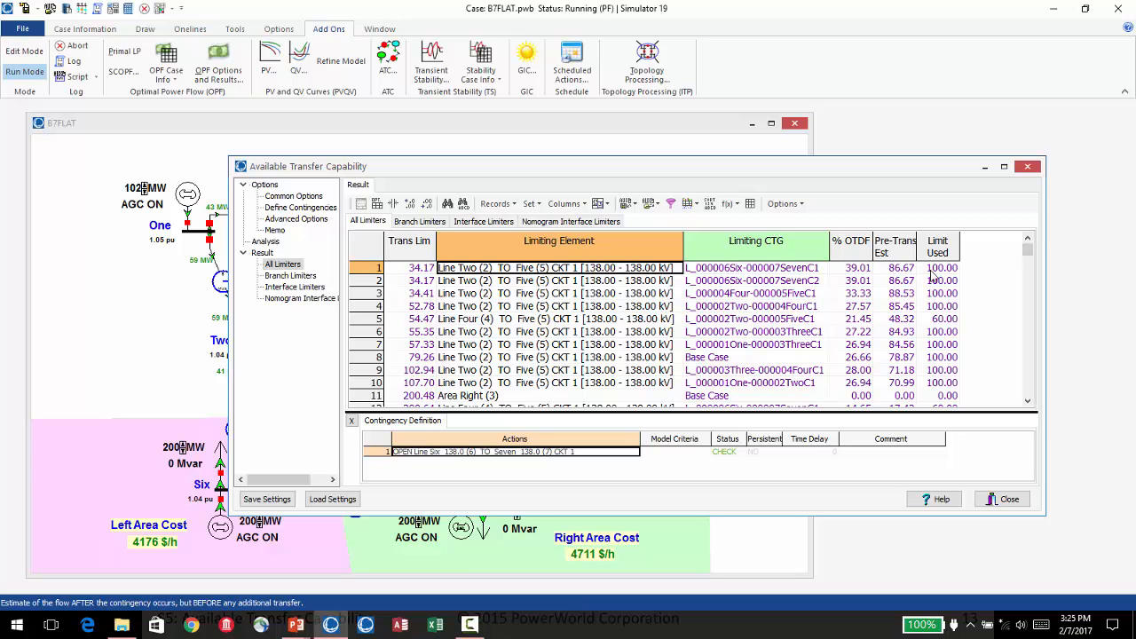
left_click(858, 270)
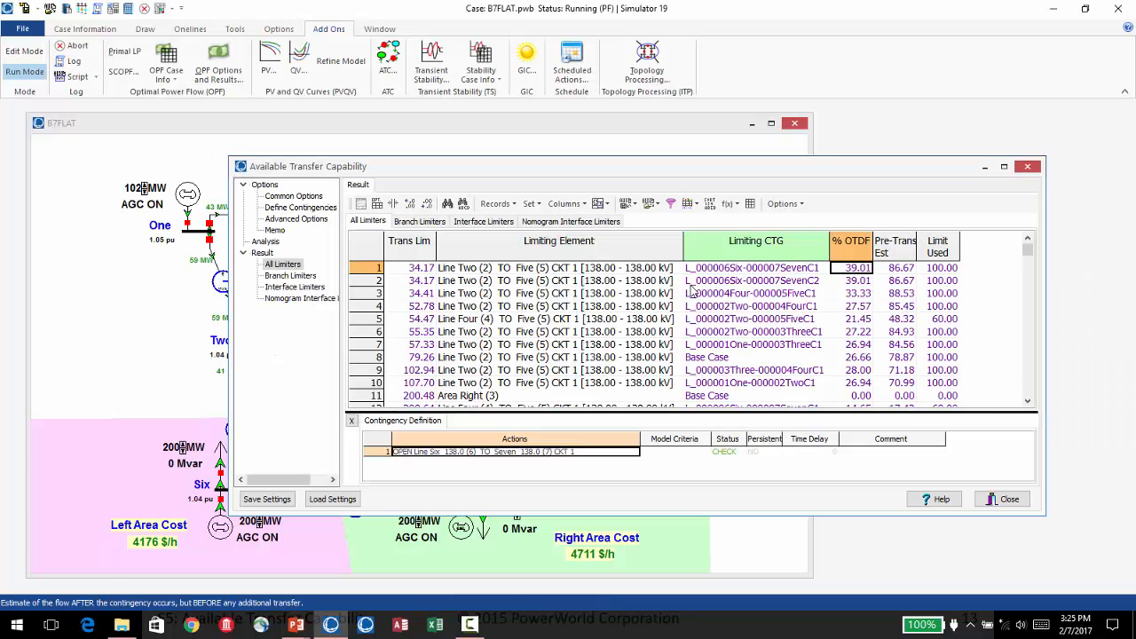
- Sort the limiters by Limiting CTG in descending order and step down through the records from the fifth row
left_click(756, 249)
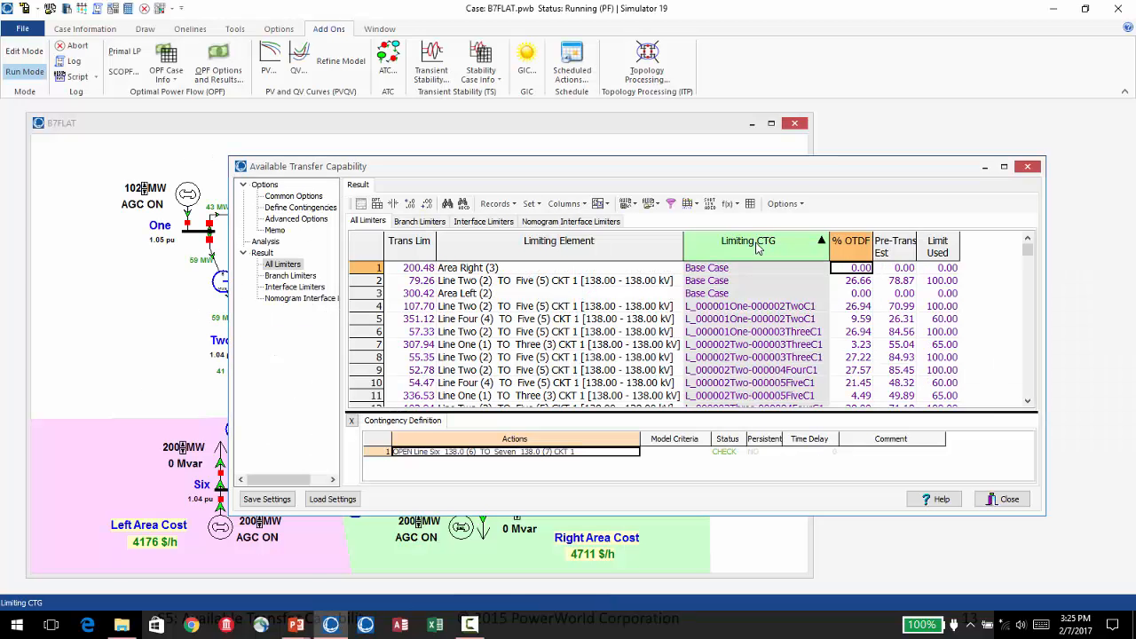
left_click(759, 248)
left_click(794, 322)
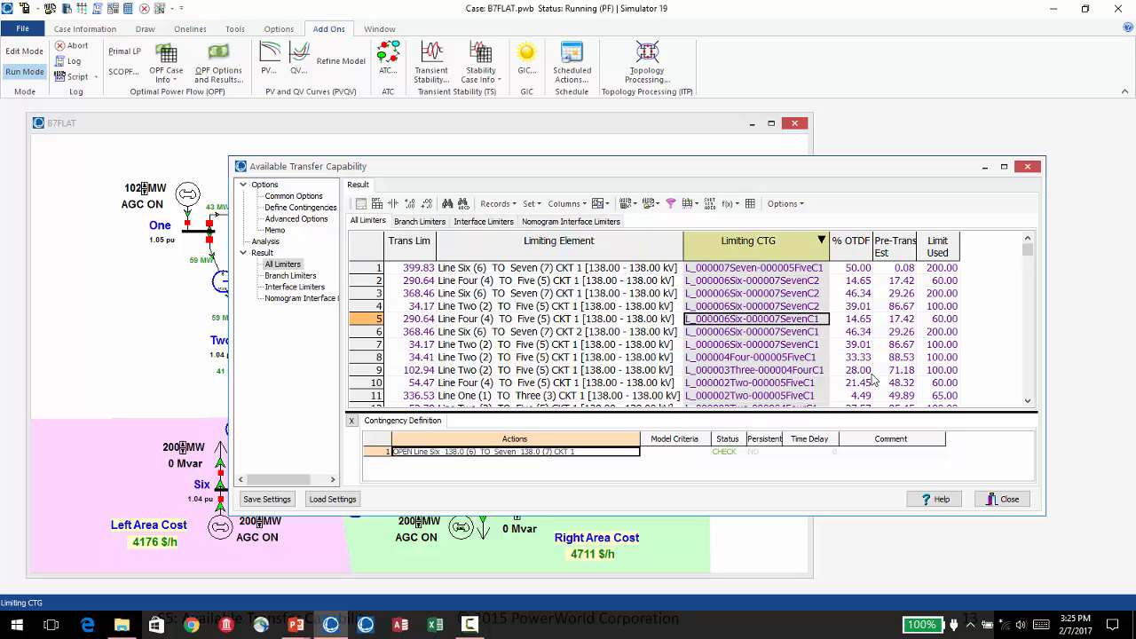
key("Down")
key("Down")
key("Down")
key("Down")
key("Down")
key("Down")
key("Down")
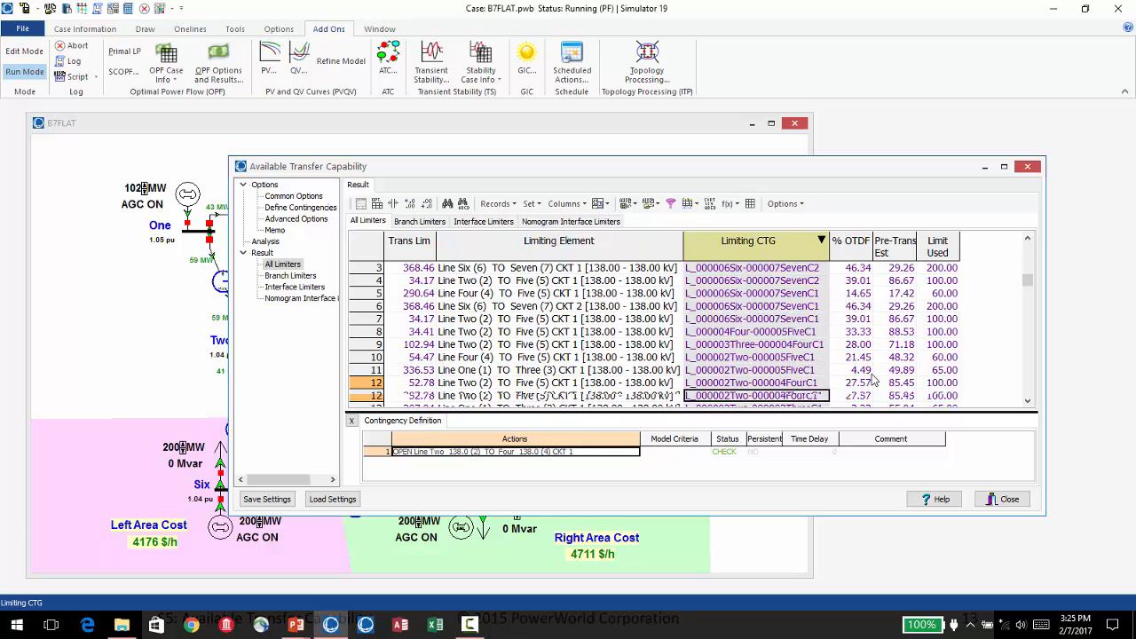
- Step through the remaining limiters grouped by Limiting CTG, down to the Base Case records at the end of the list
key("Down")
key("Down")
key("Down")
key("Down")
key("Down")
key("Down")
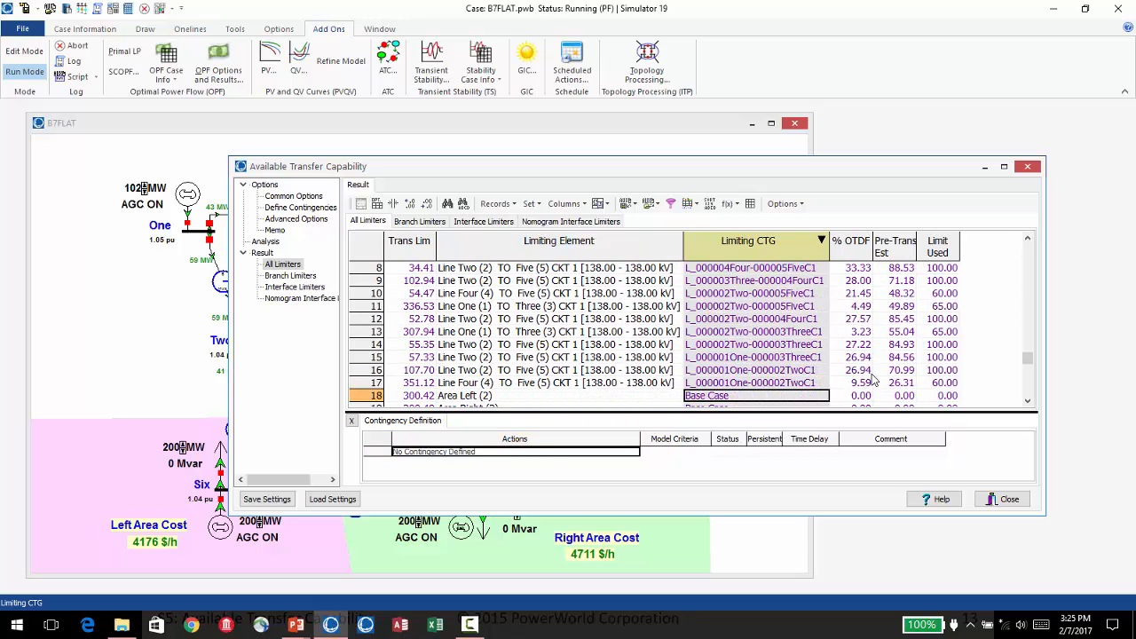
key("Up")
key("Up")
key("Up")
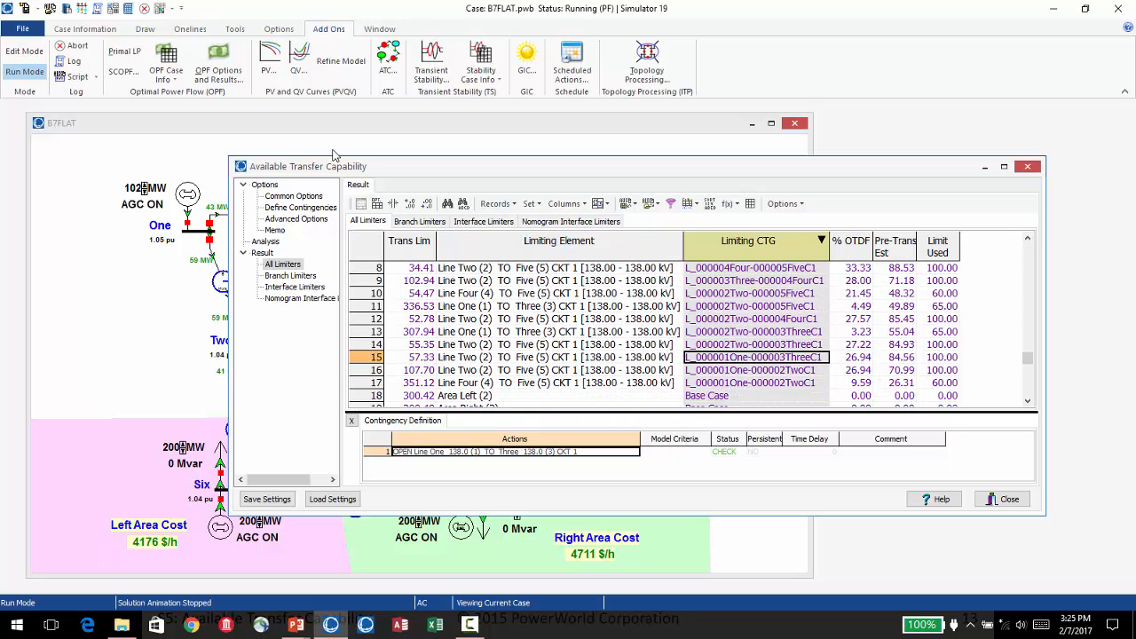
left_click(1030, 402)
left_click(1030, 401)
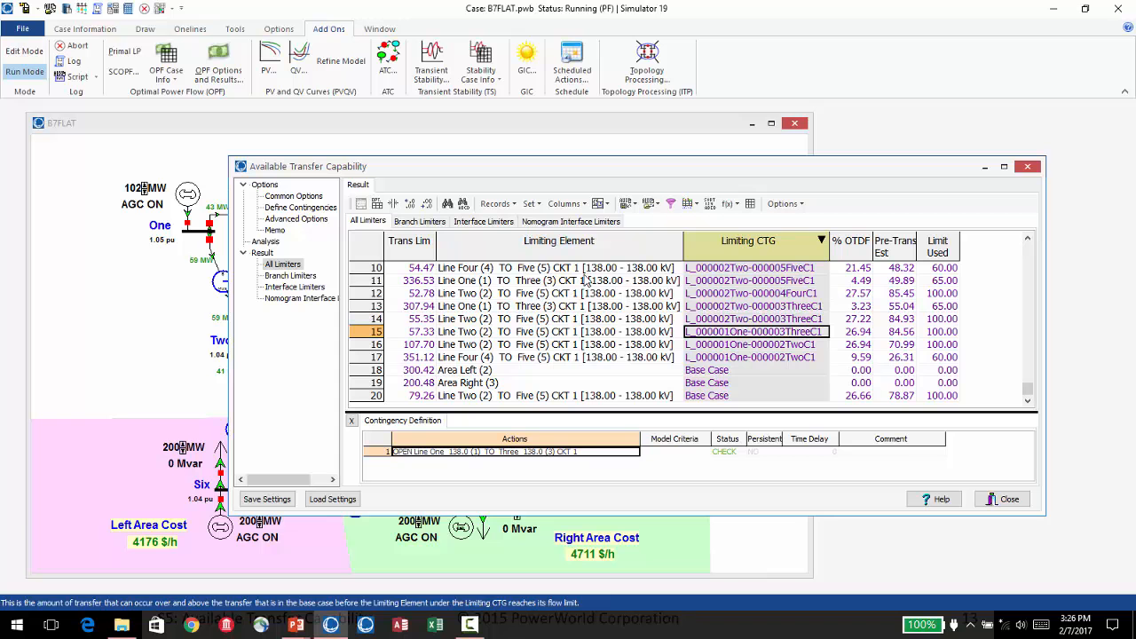
- Check the Max Limiters per CTG and Max Limiters per Element settings in the common options, and return to All Limiters
left_click(293, 197)
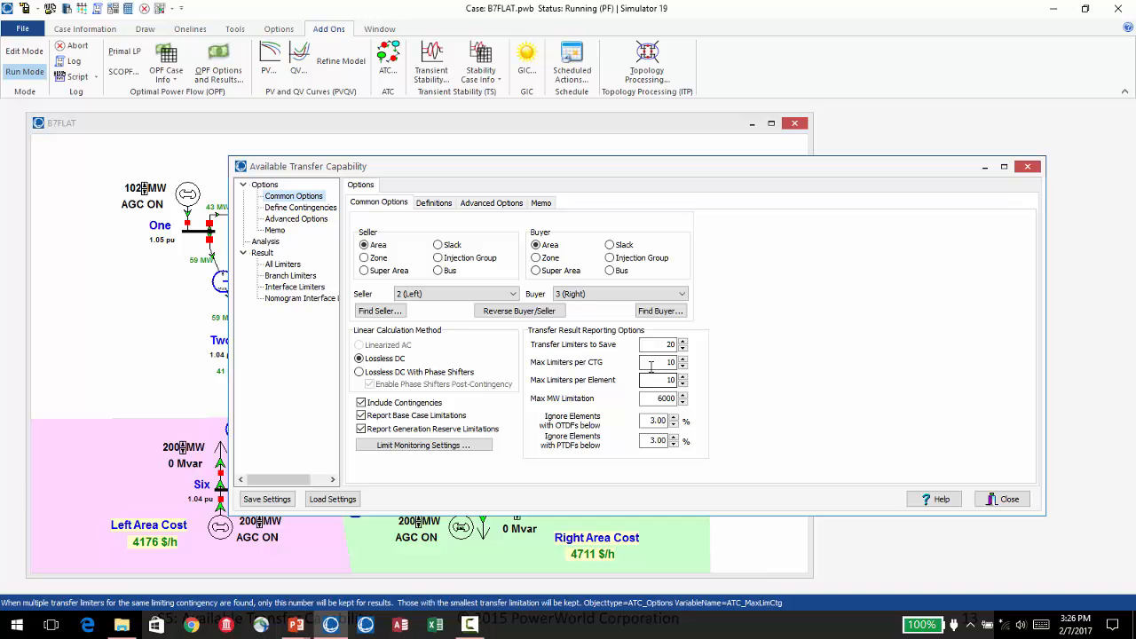
left_click(269, 243)
left_click(286, 266)
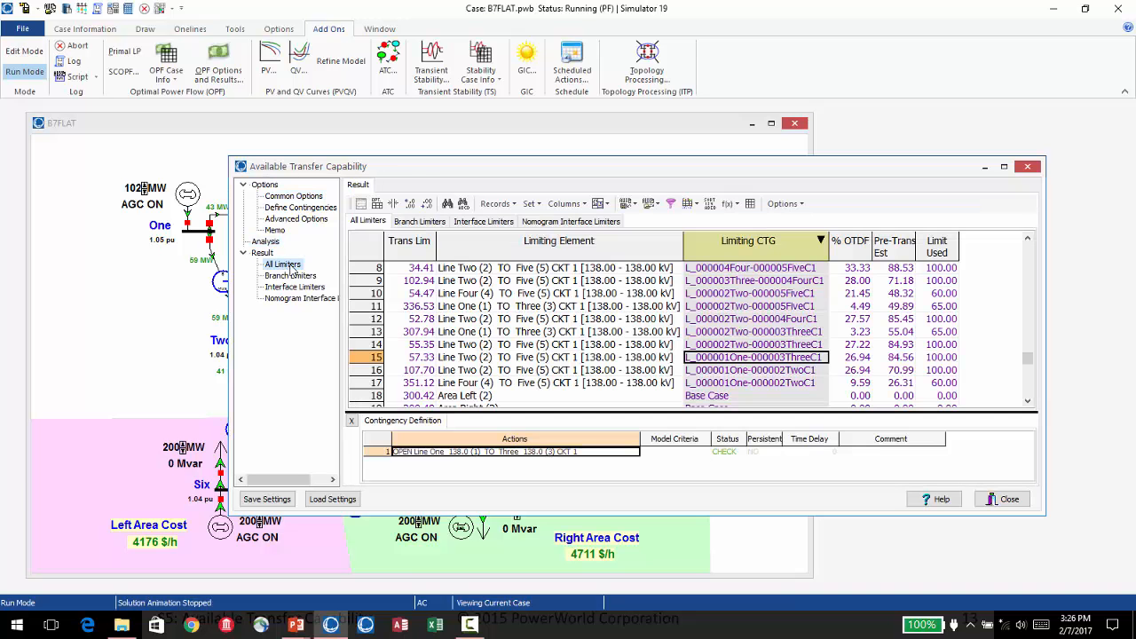
- Sort the limiters by Limiting Element in ascending order and step through the records for the line from Two to Five
left_click(602, 247)
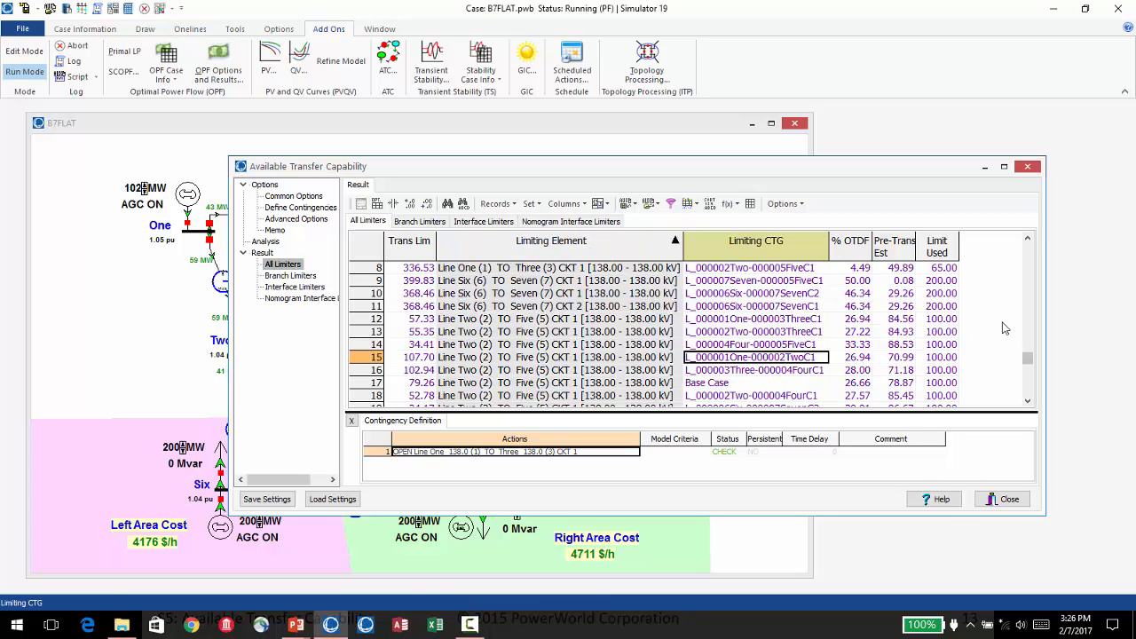
left_click(519, 320)
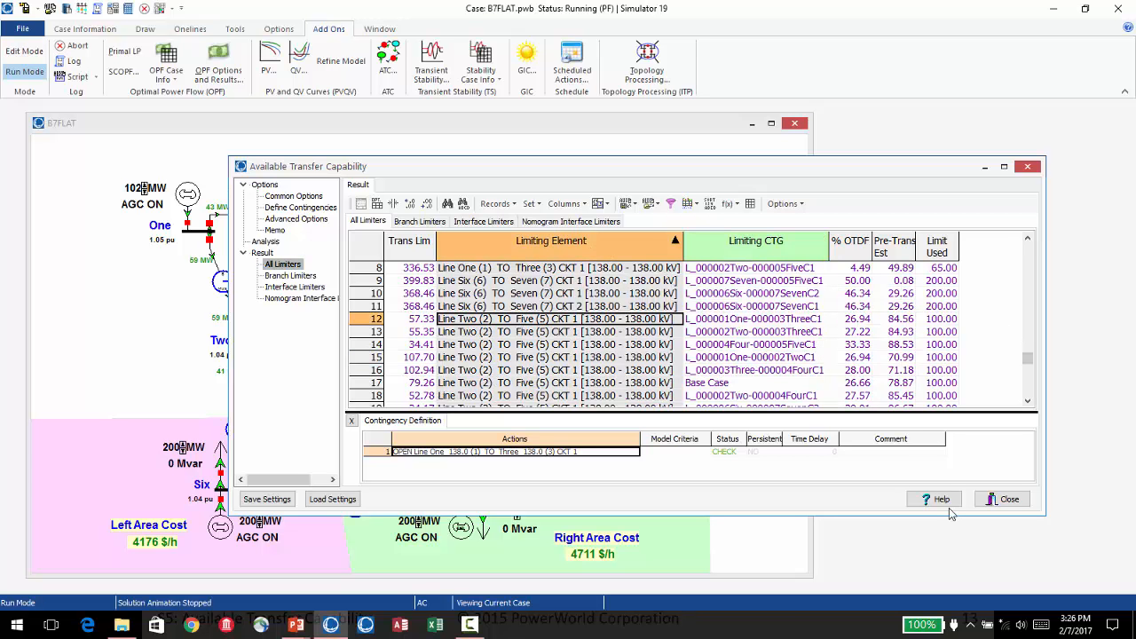
key("Down")
key("Down")
key("Down")
key("Down")
key("Down")
key("Down")
key("Down")
key("Down")
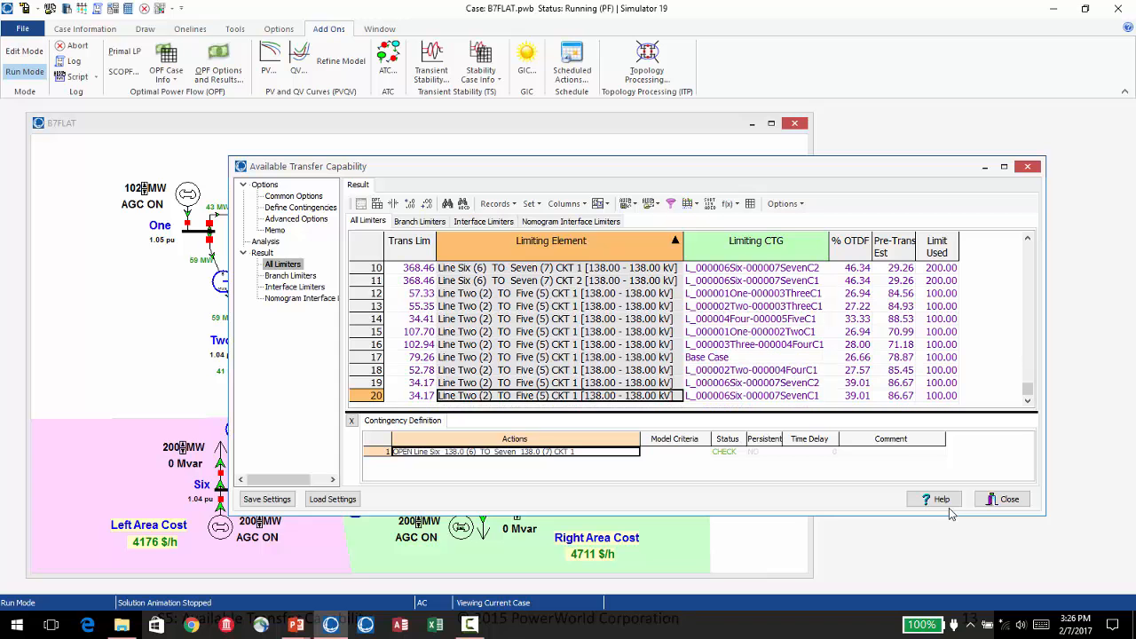
key("Up")
key("Up")
key("Up")
key("Up")
key("Up")
key("Up")
key("Up")
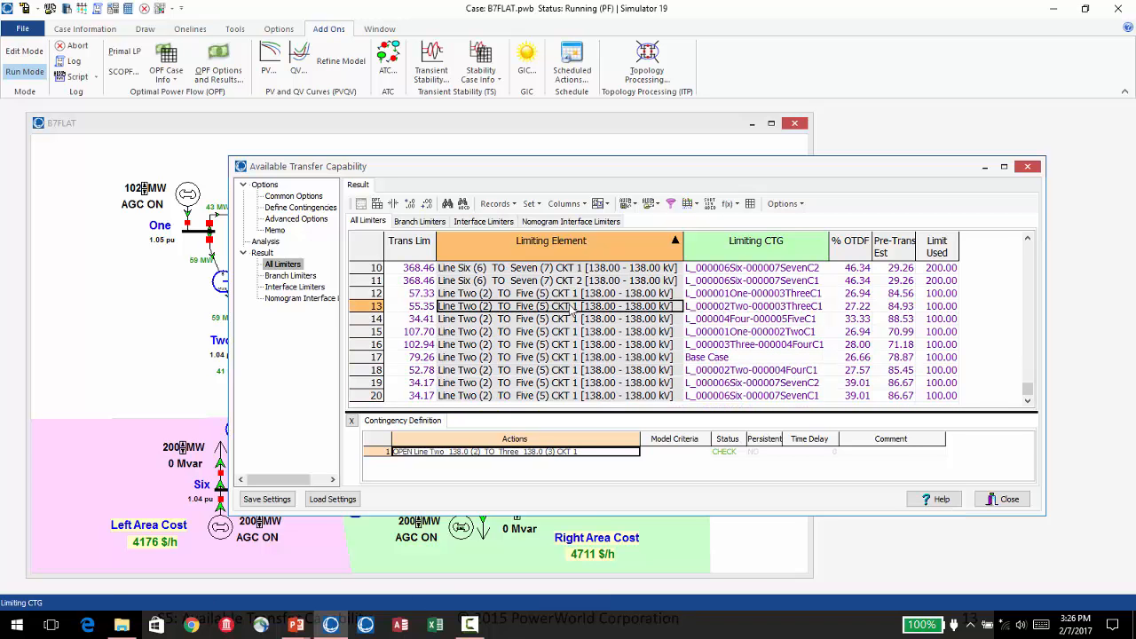
- Sort the limiters by Trans Lim in ascending order and compare the highest transfer limits with the Max MW Limitation option
left_click(403, 245)
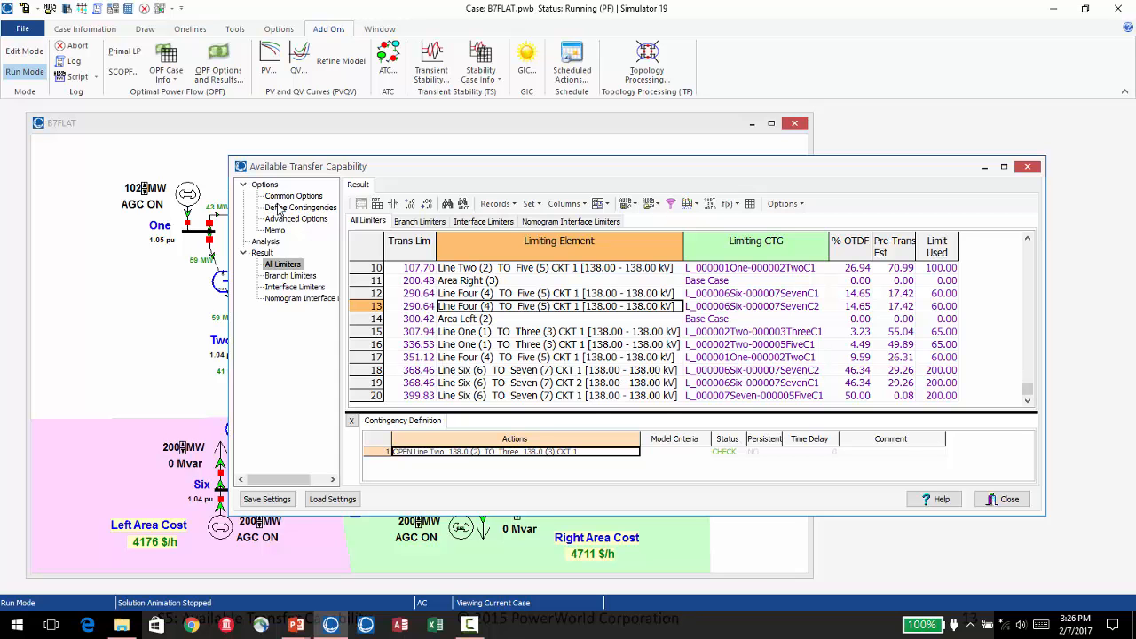
left_click(286, 199)
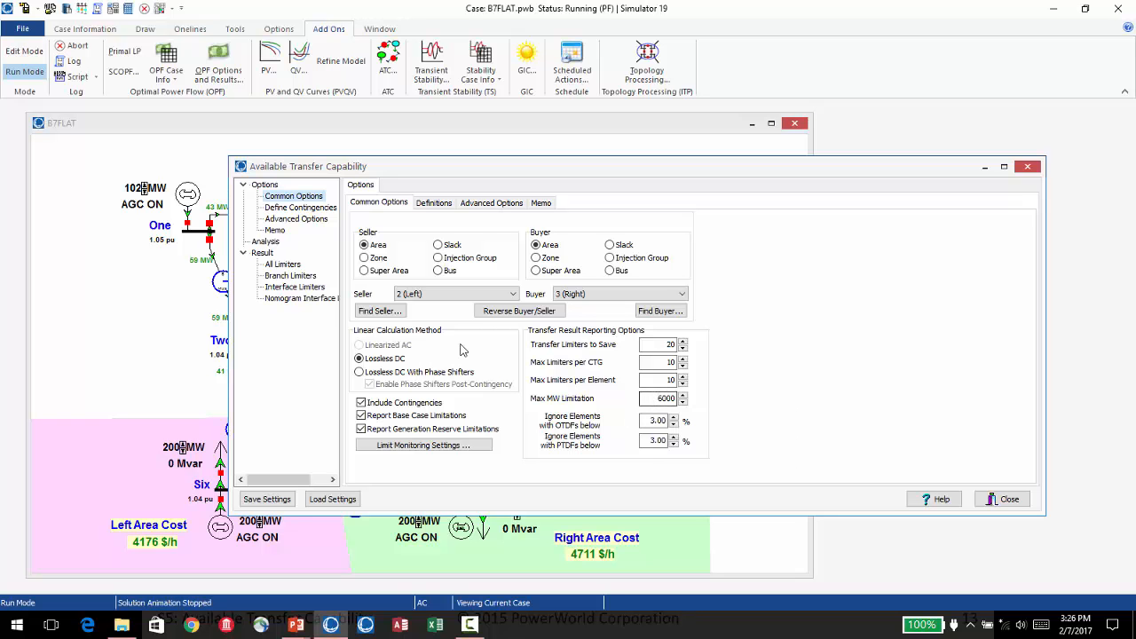
left_click(277, 244)
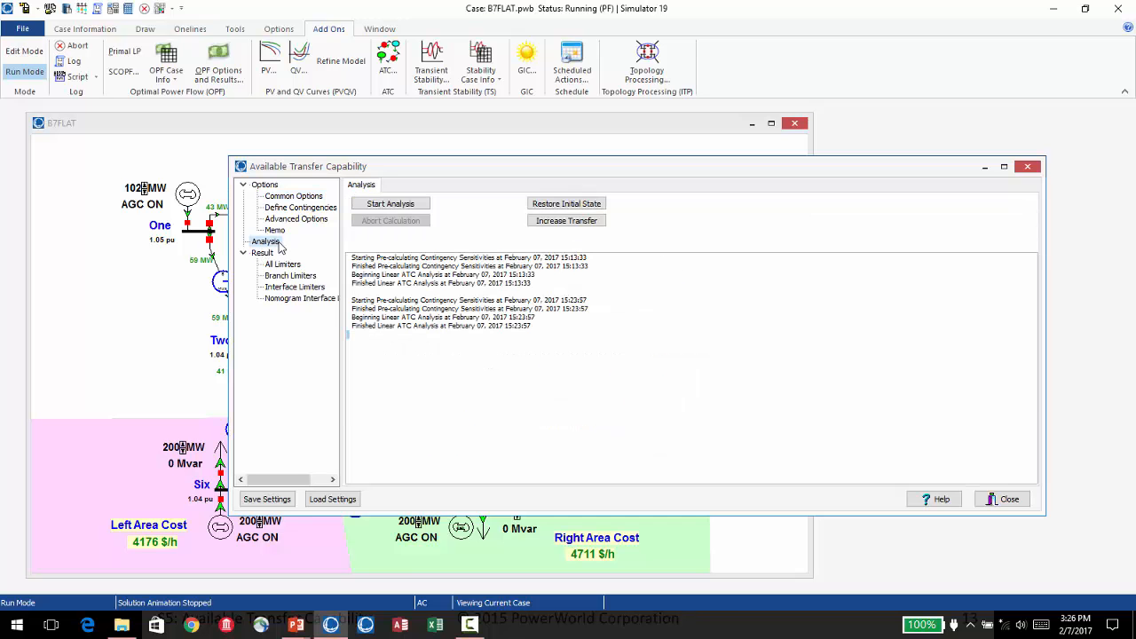
left_click(266, 254)
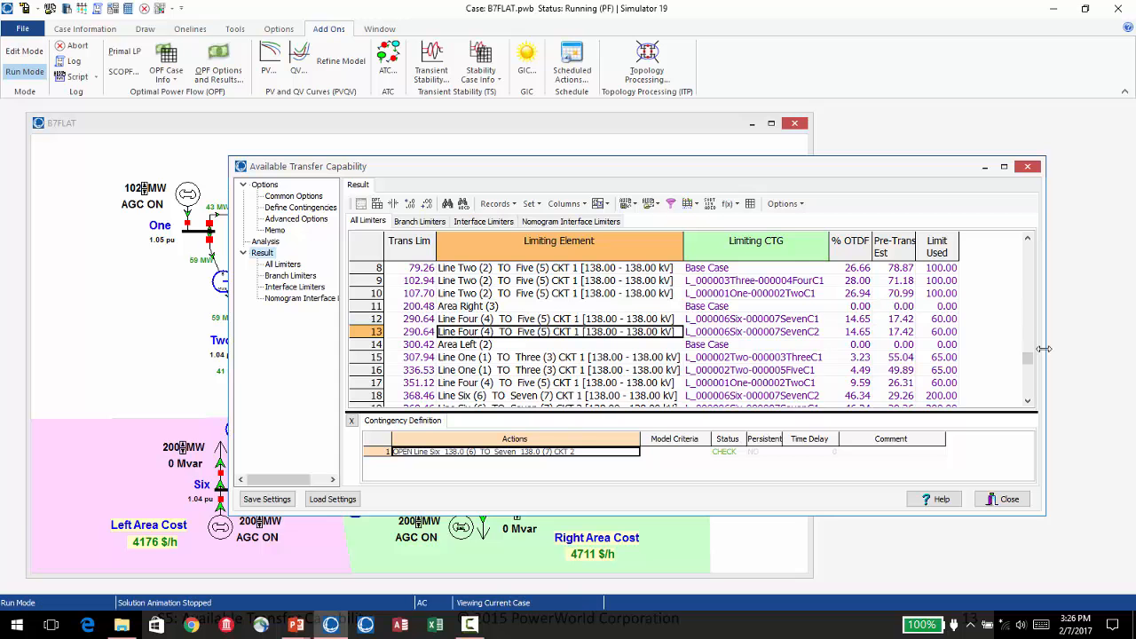
left_click_drag(1028, 360, 1046, 423)
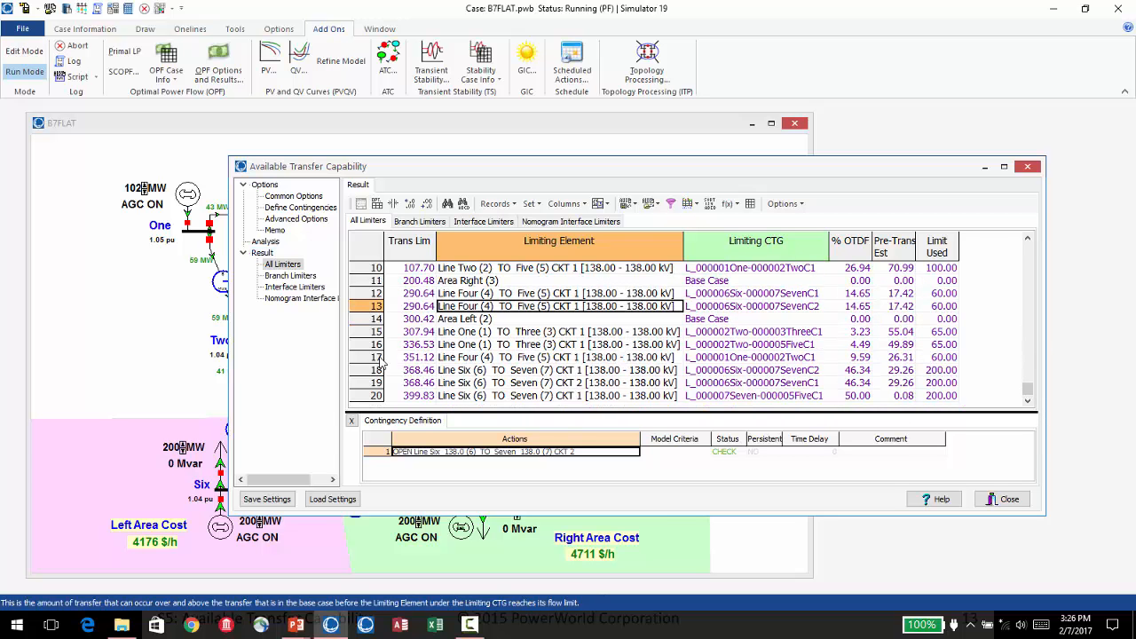
- Set the Max MW Limitation to 300 in the common options and check the advanced ATC options
left_click(264, 186)
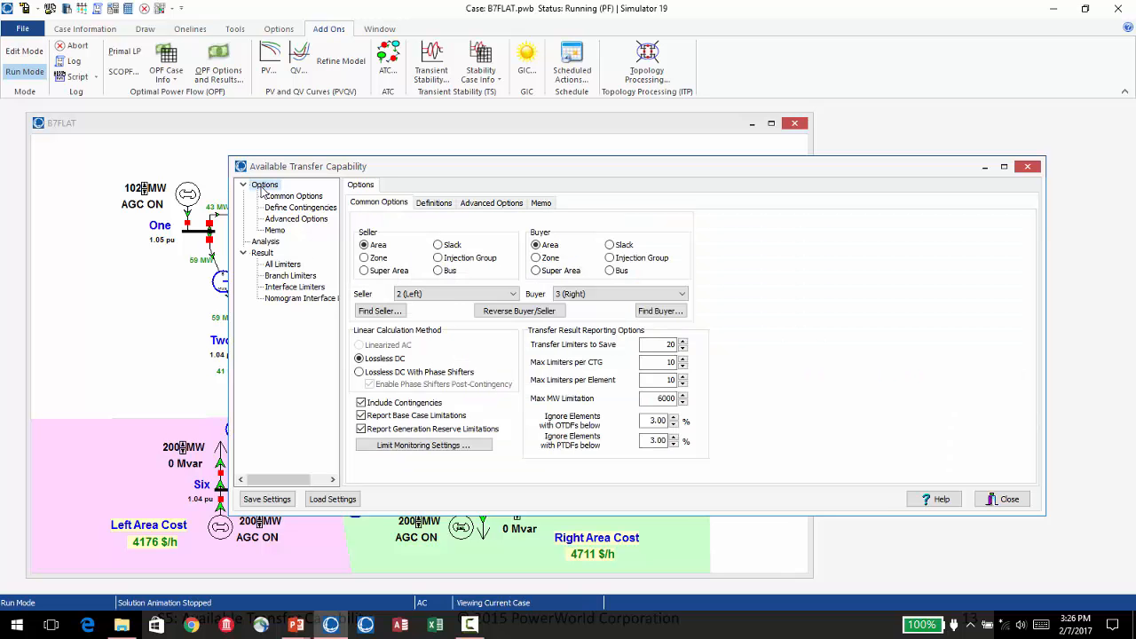
double_click(661, 399)
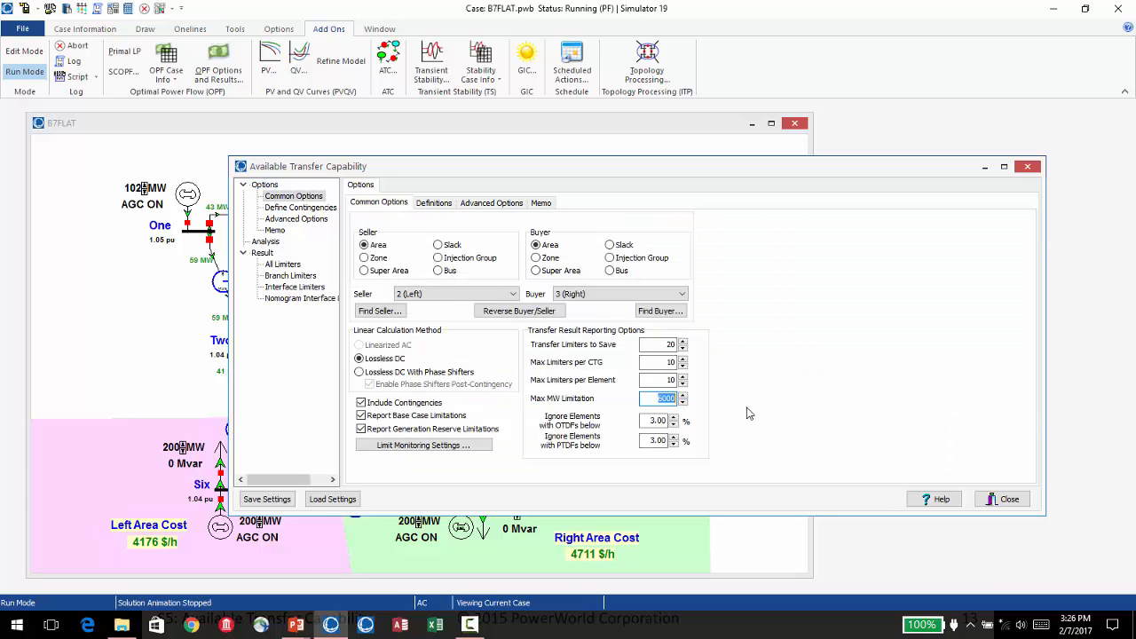
type("30")
left_click(300, 209)
left_click(318, 219)
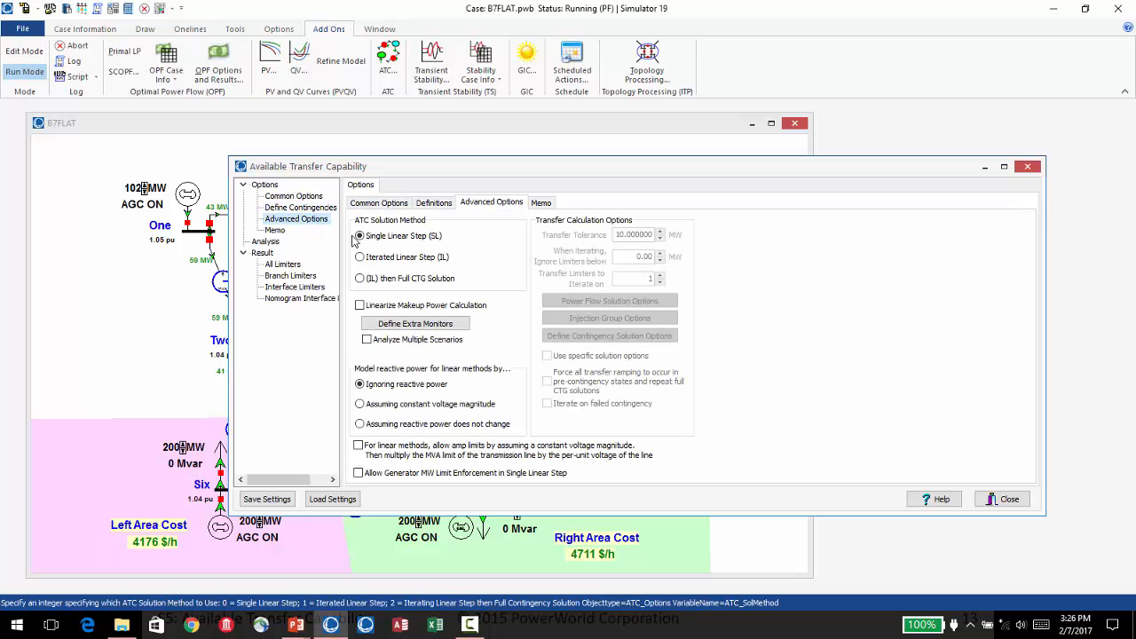
- Rerun the ATC analysis and review the All Limiters results down to the last record
left_click(265, 240)
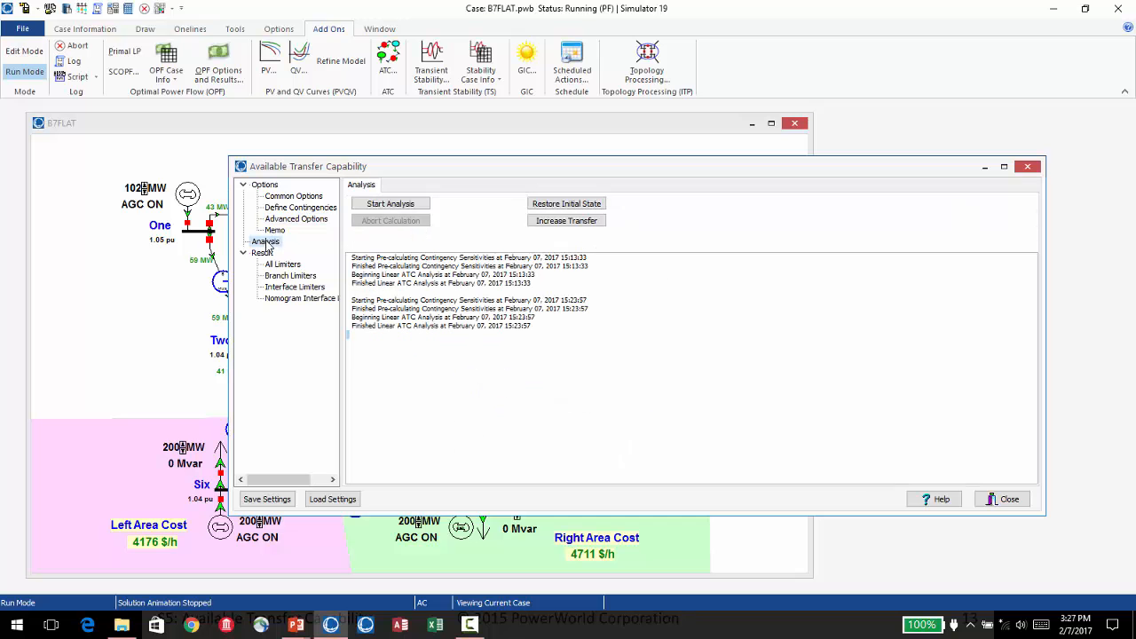
left_click(400, 204)
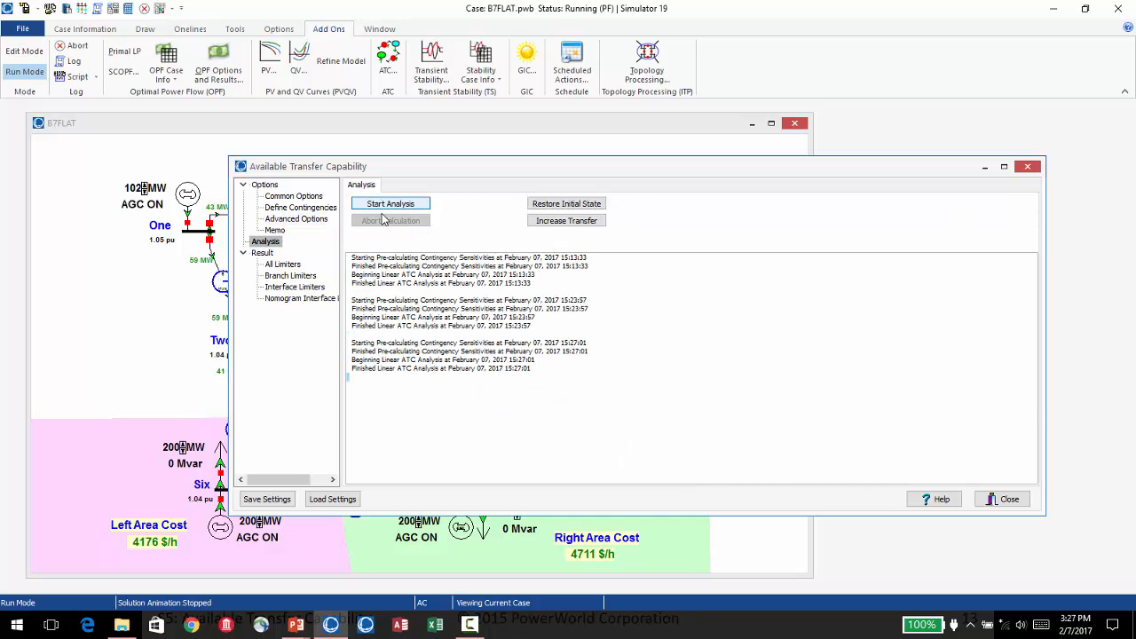
left_click(282, 263)
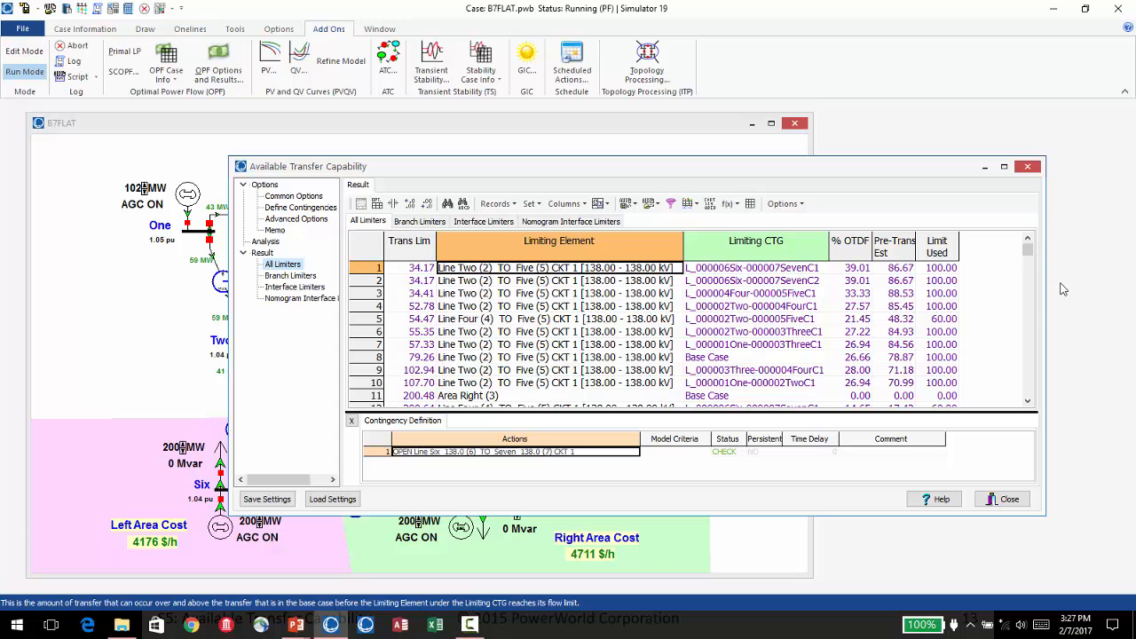
left_click_drag(1028, 251, 1029, 411)
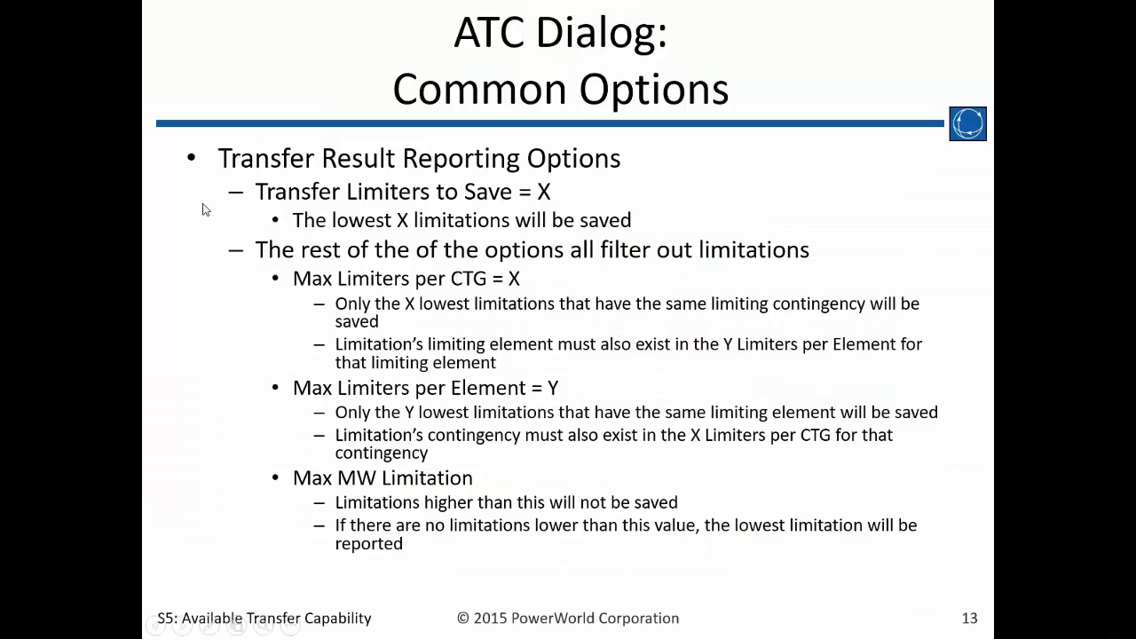
left_click(204, 209)
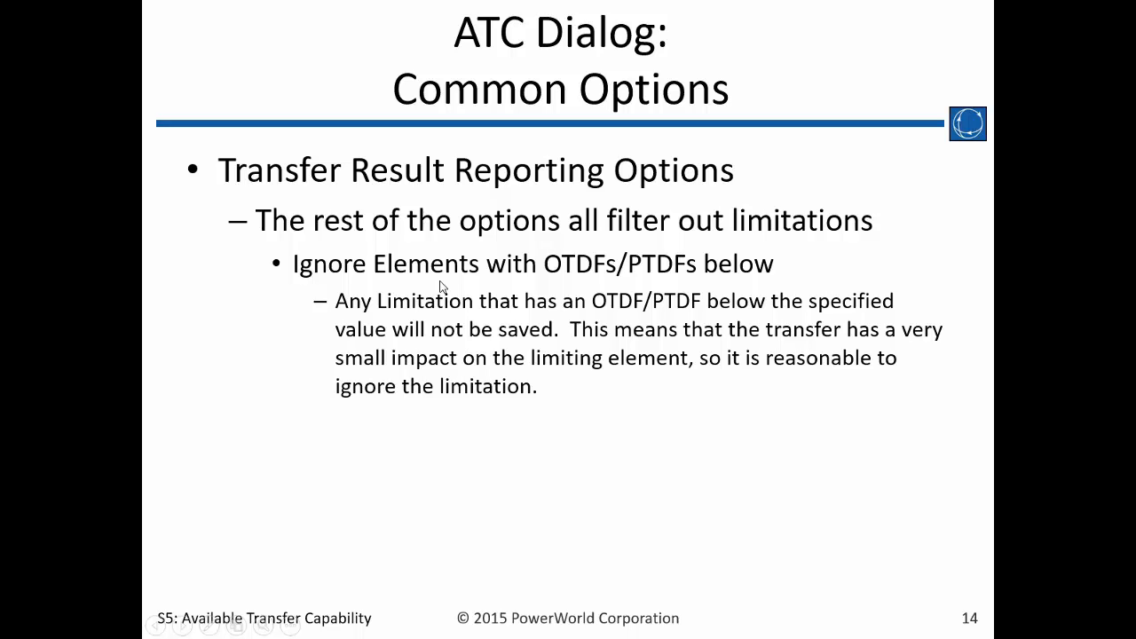
- Switch back to Simulator and examine the thresholds for ignoring elements with low OTDFs and PTDFs in the common options
key("alt+Tab")
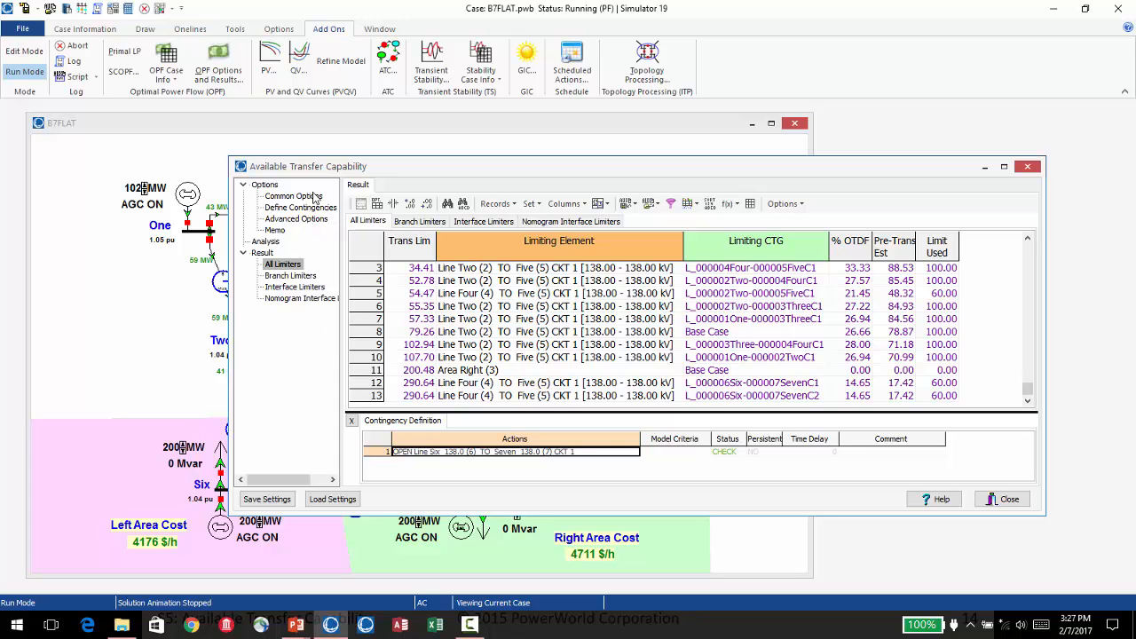
left_click(264, 185)
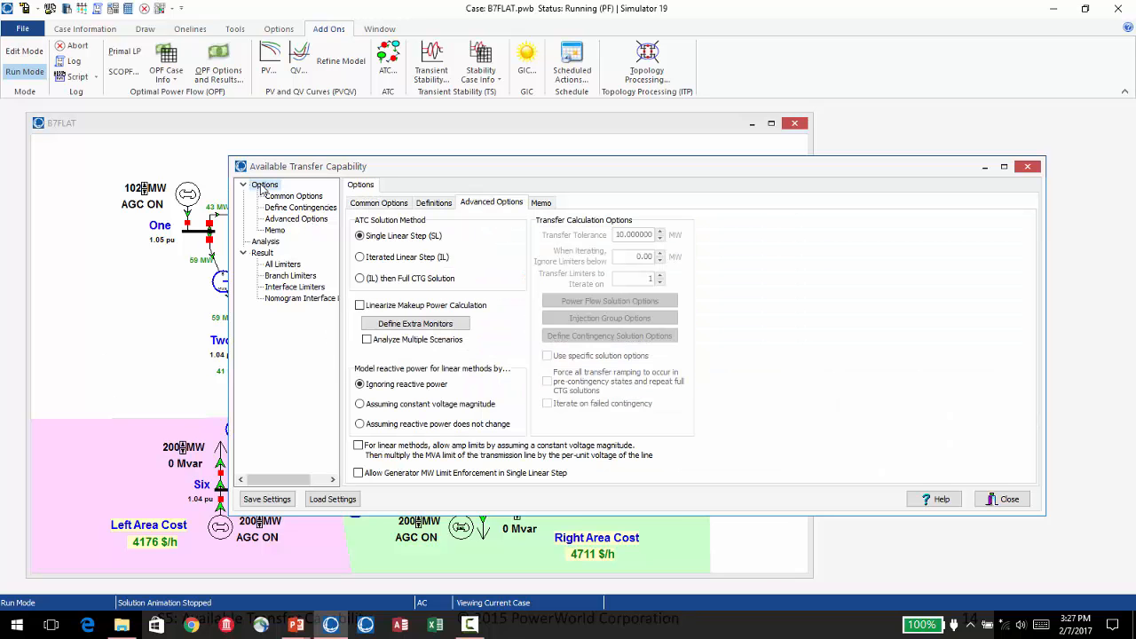
left_click(279, 196)
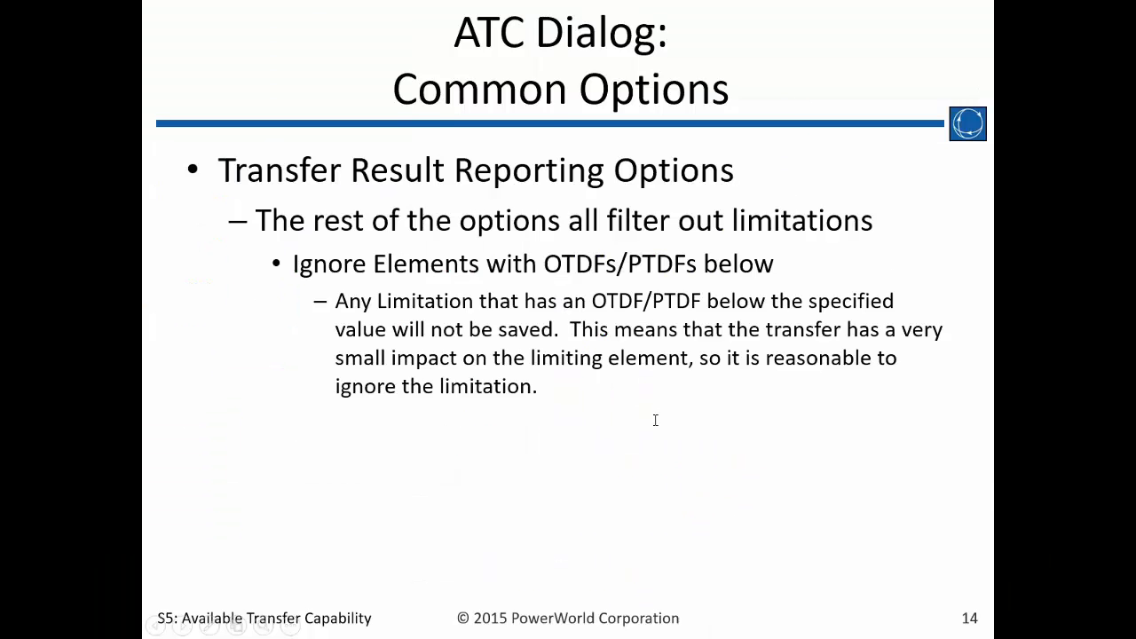
key("Right")
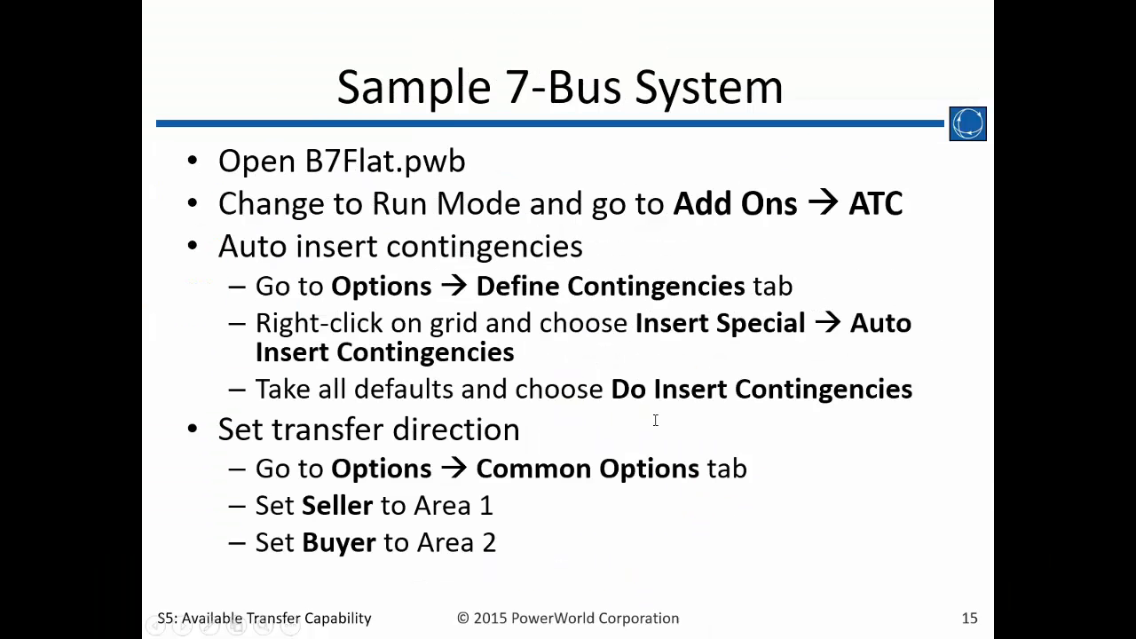
key("Right")
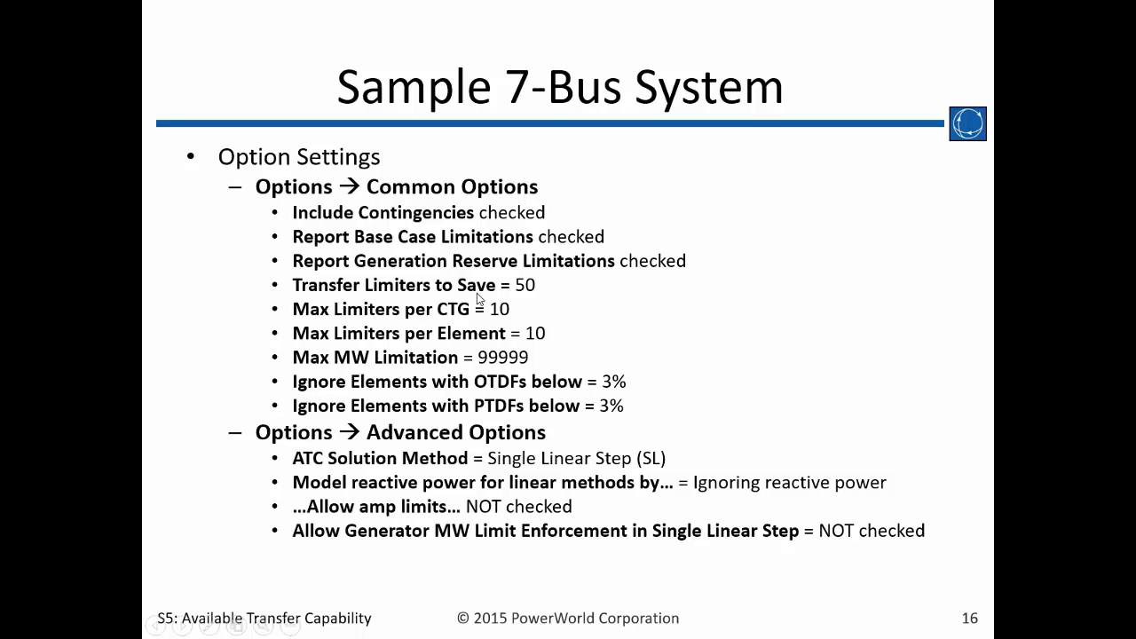
key("Right")
key("Right")
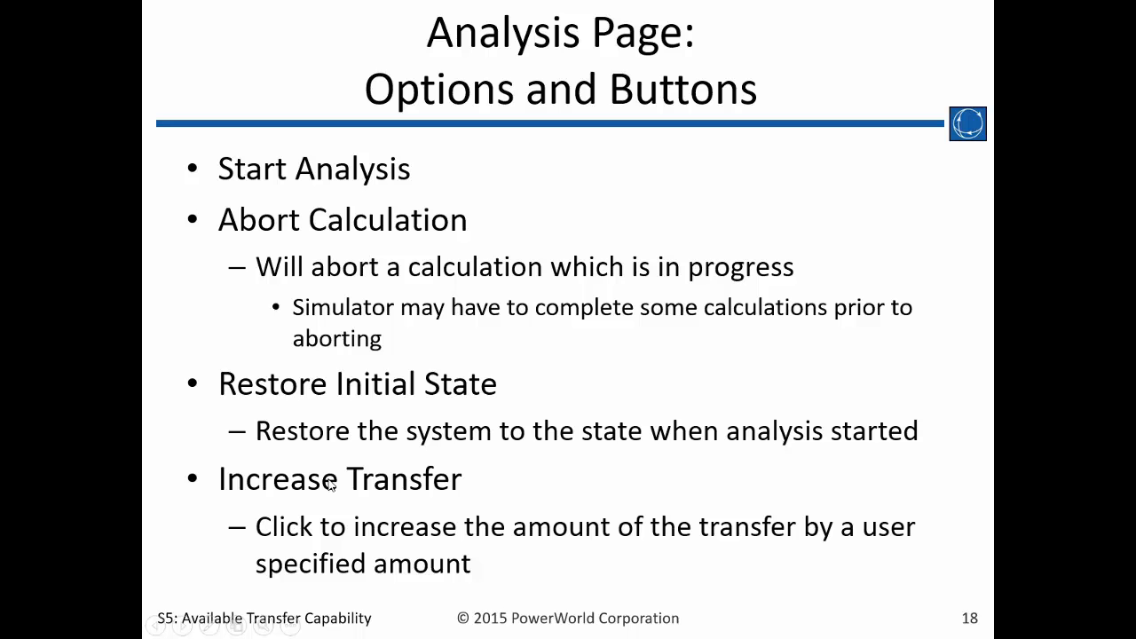
- Switch back to Simulator and increase the transfer from Left to Right by 100 MW on the ATC Analysis page
key("alt+Tab")
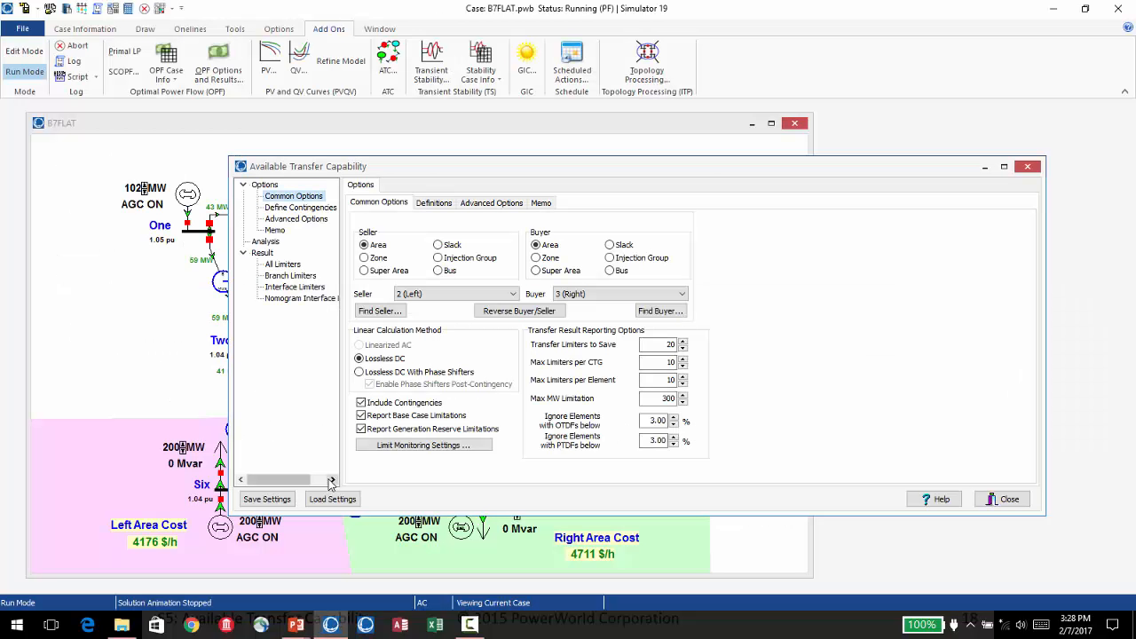
left_click(268, 242)
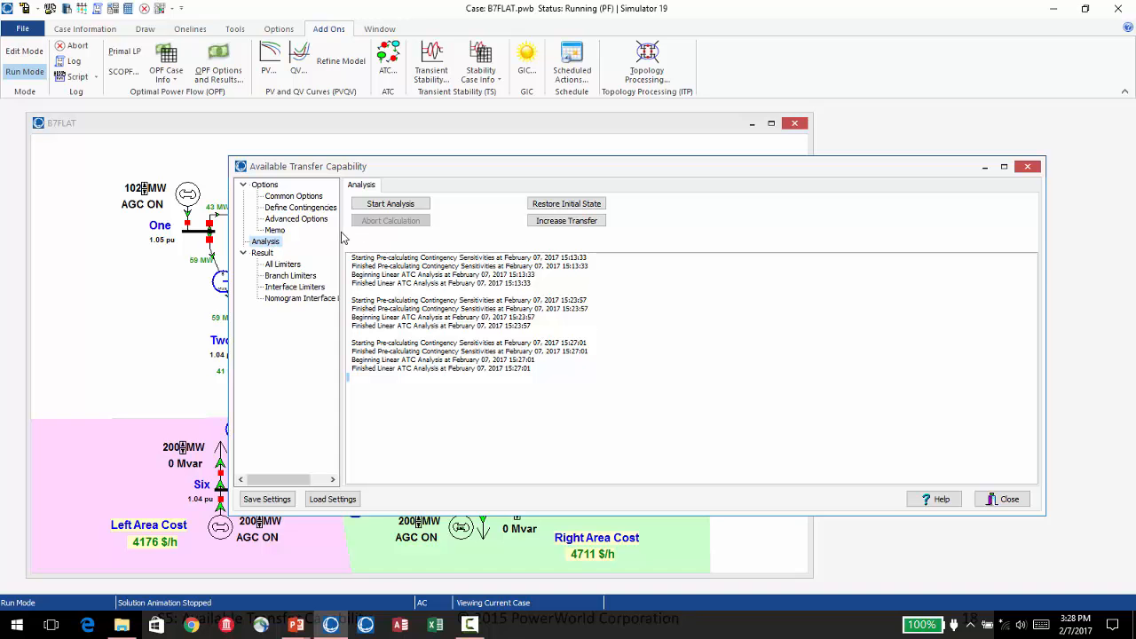
left_click(553, 223)
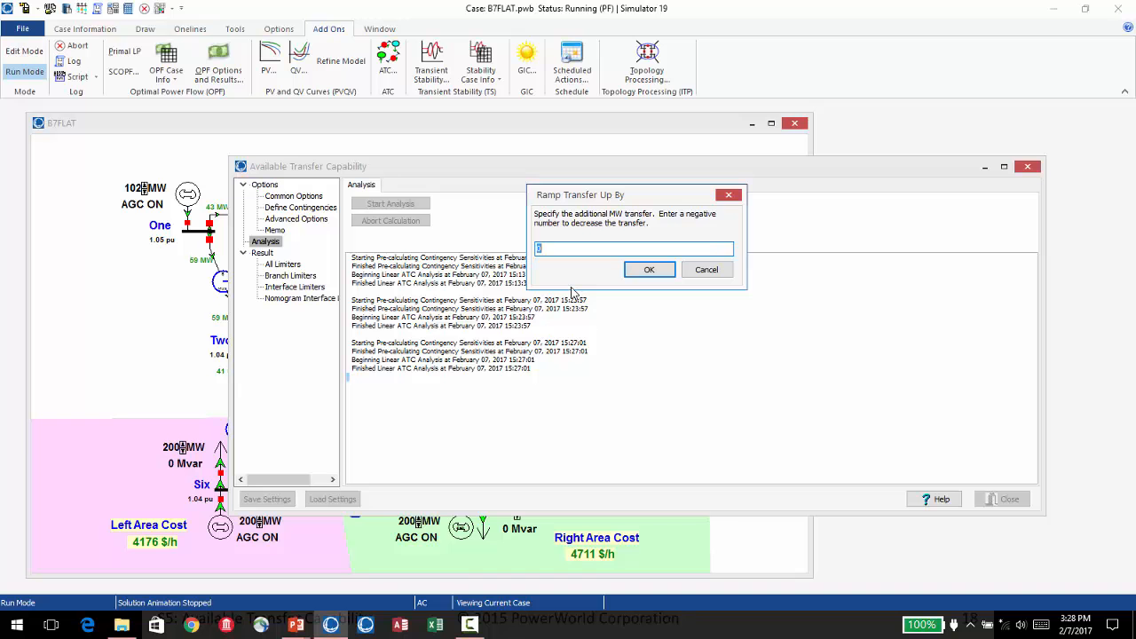
left_click(649, 270)
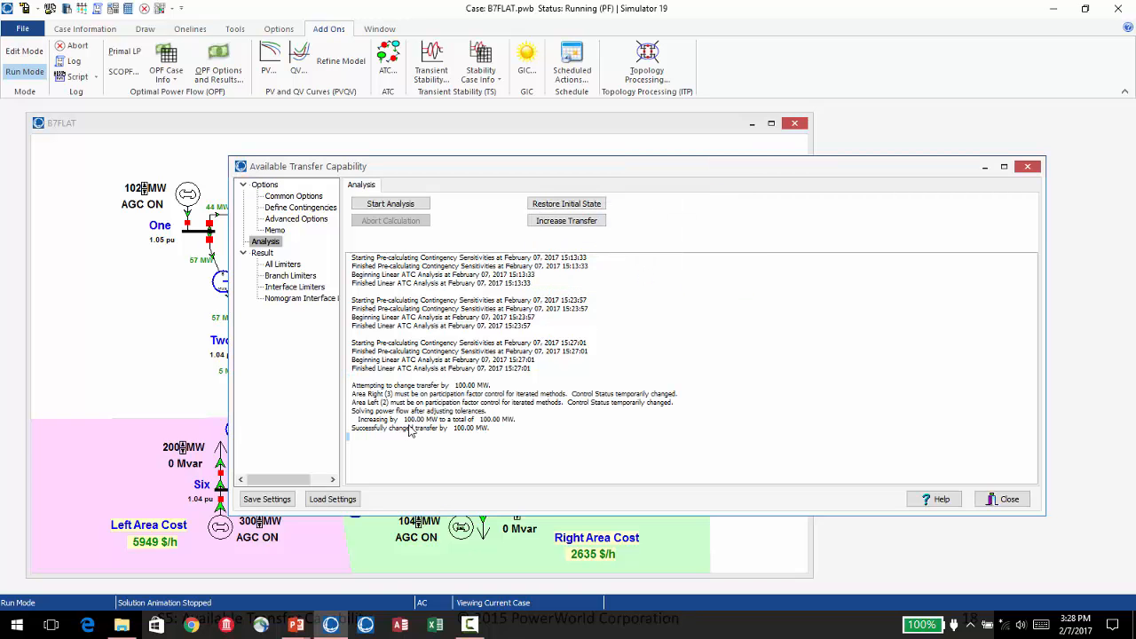
- Inspect the line loadings on the B7FLAT oneline and restore the system to its initial state before the transfer increase
left_click(317, 549)
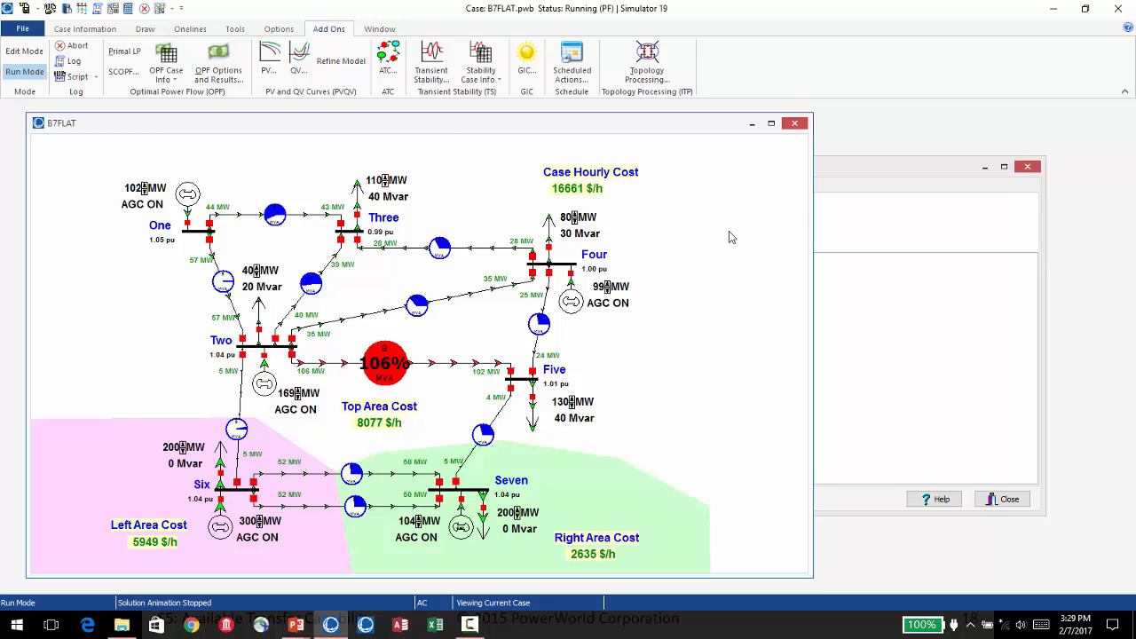
left_click(860, 167)
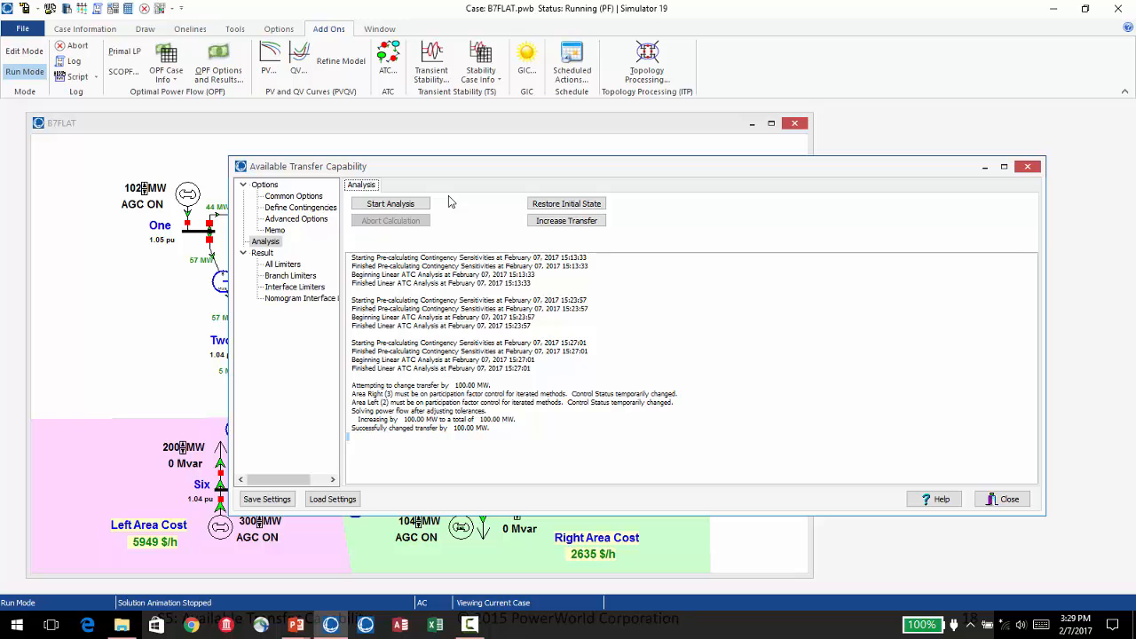
left_click(567, 206)
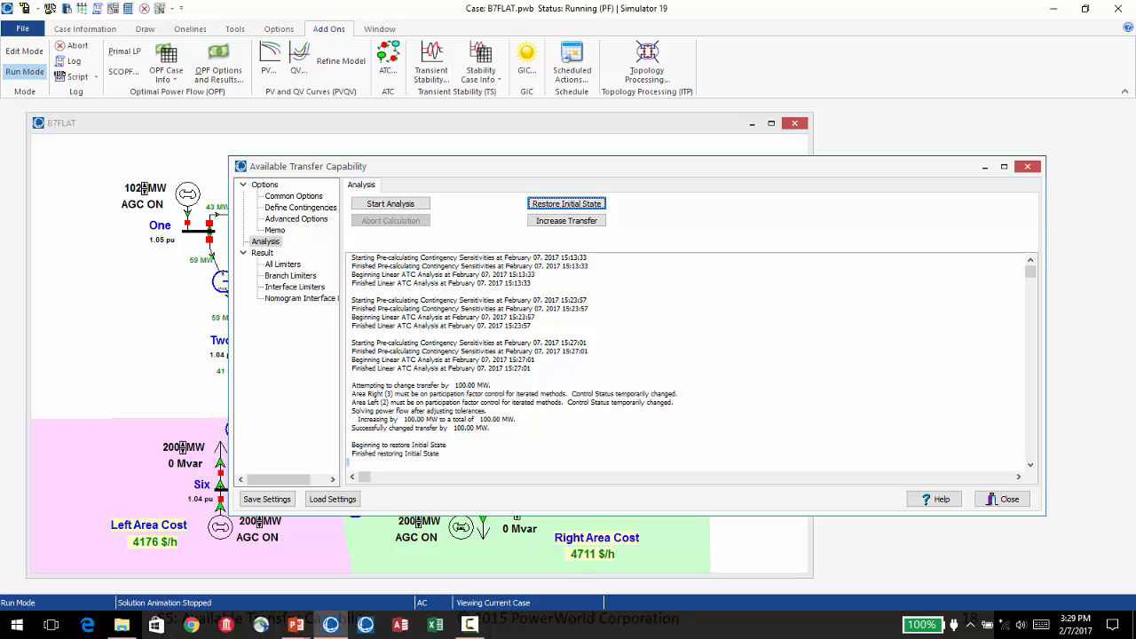
mouse_move(505, 169)
left_mouse_down()
mouse_move(1065, 282)
mouse_move(721, 222)
mouse_move(558, 165)
mouse_move(488, 162)
left_mouse_up()
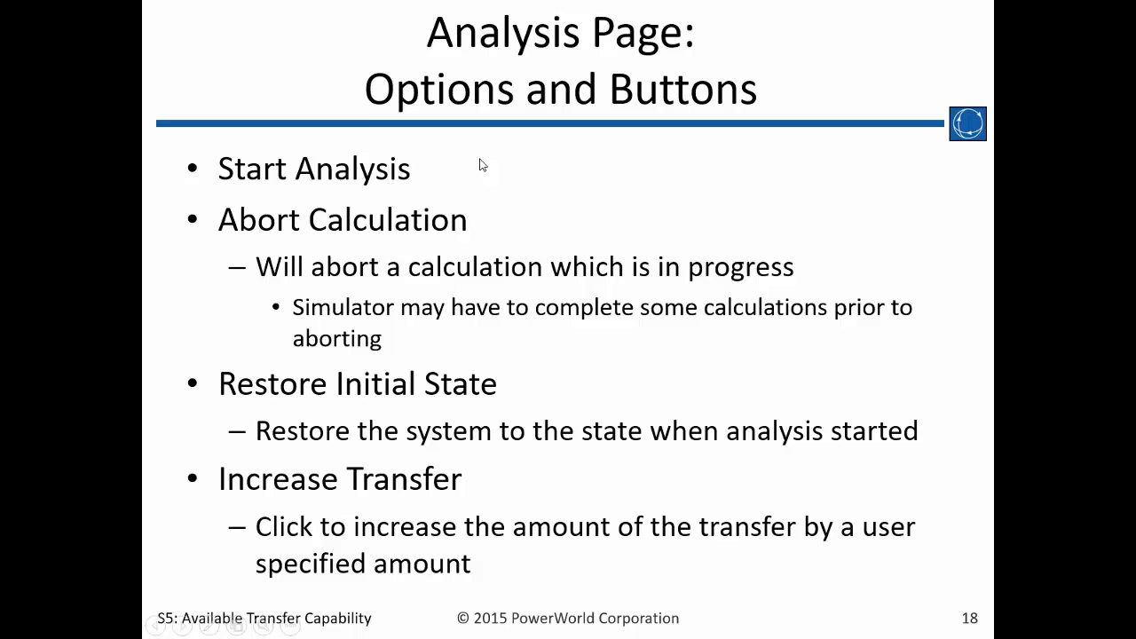
left_click(480, 165)
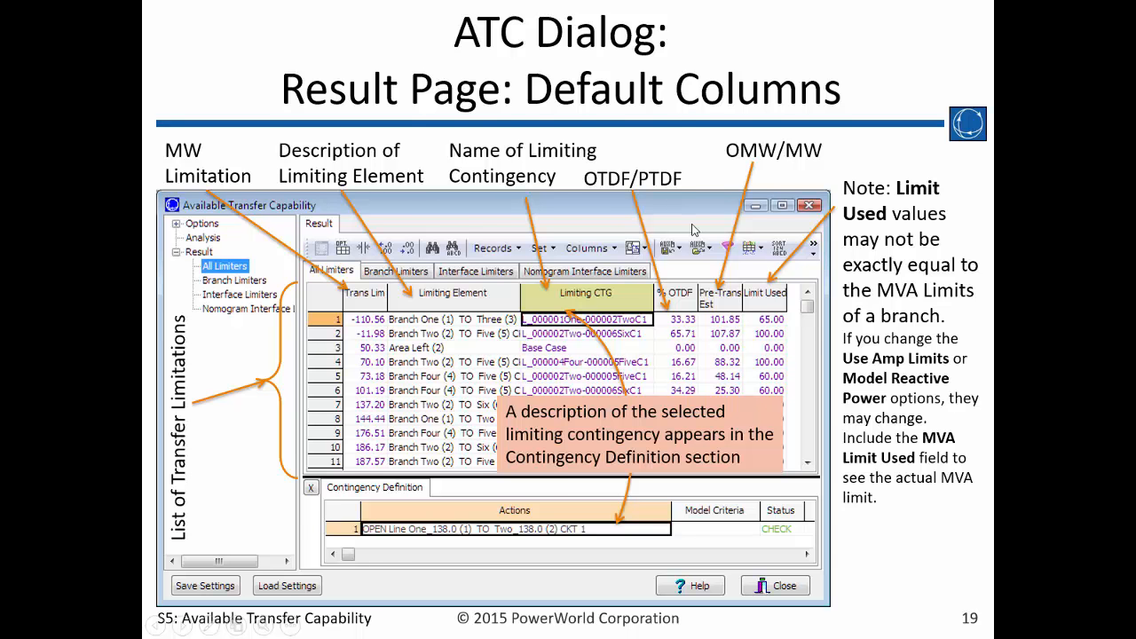
left_click(693, 229)
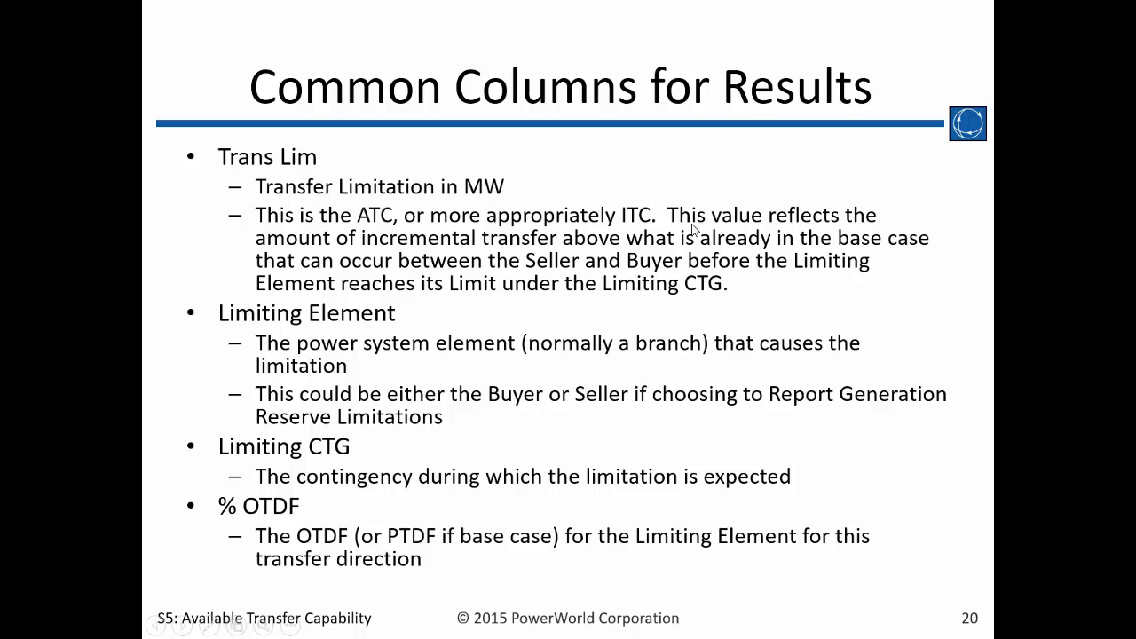
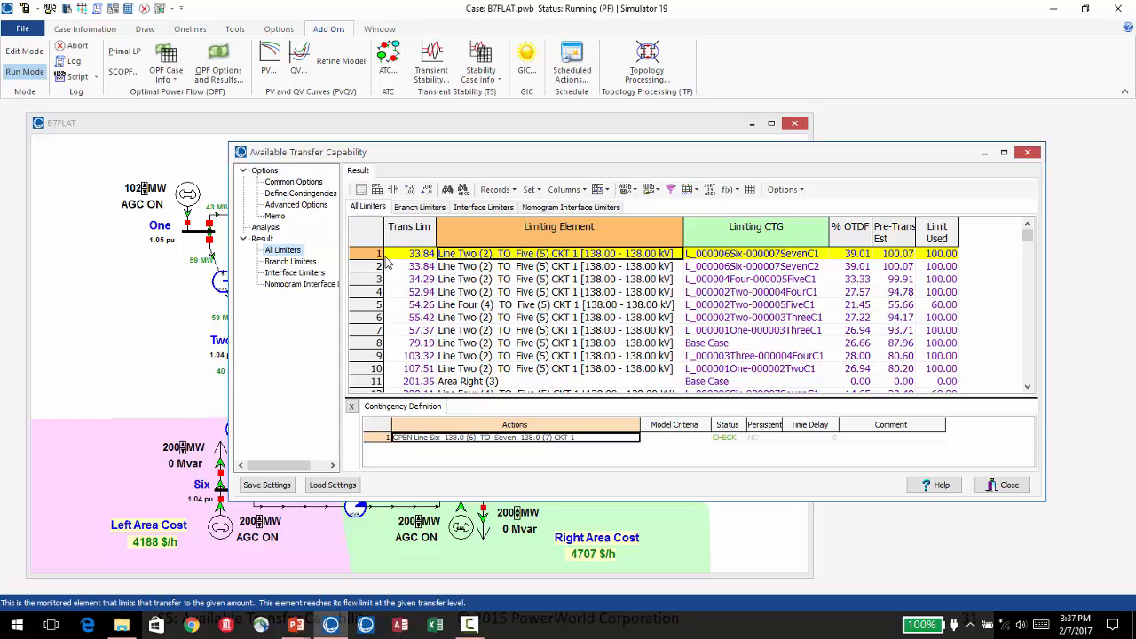
- Examine the iterated linear step log on the Analysis page against the B7FLAT oneline and the All Limiters results
left_click(272, 227)
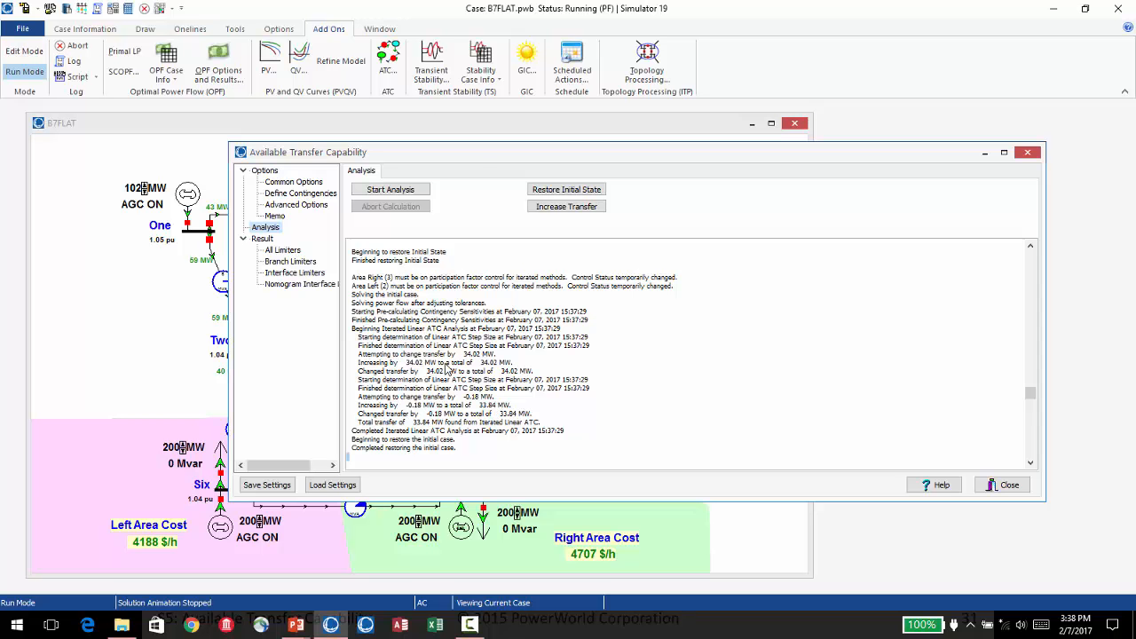
left_click_drag(482, 158, 782, 342)
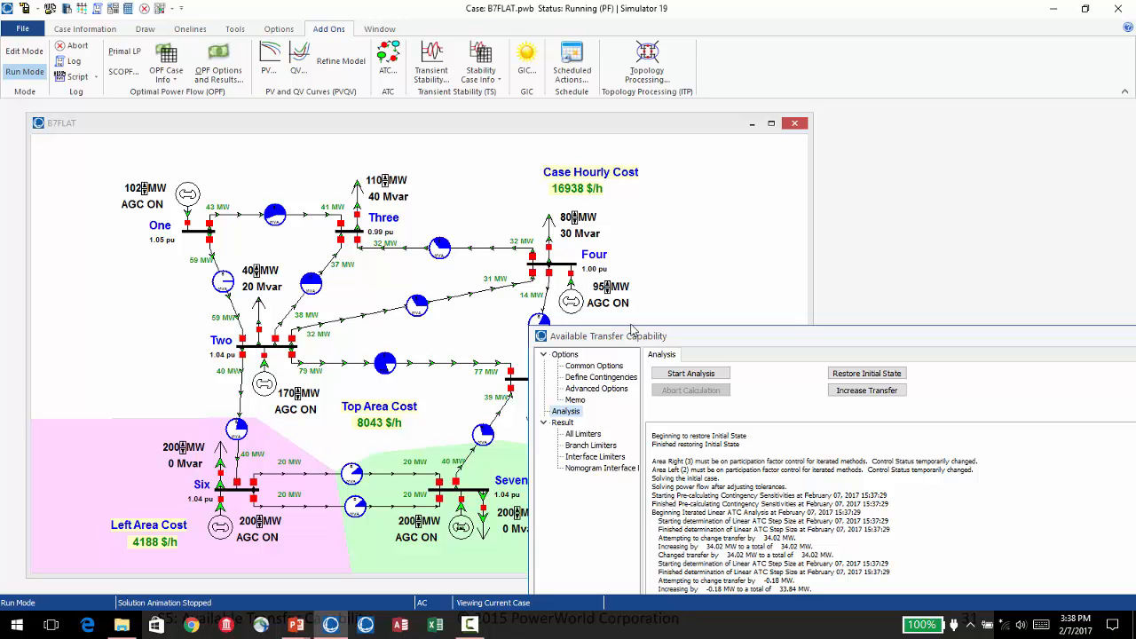
left_click_drag(634, 336, 514, 178)
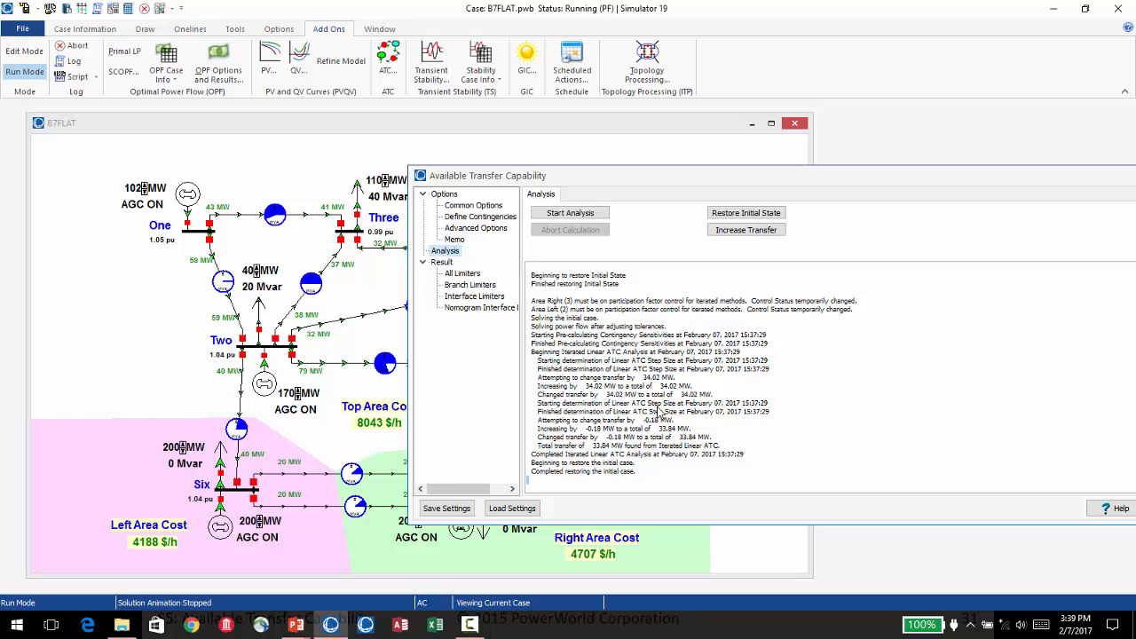
left_click(468, 277)
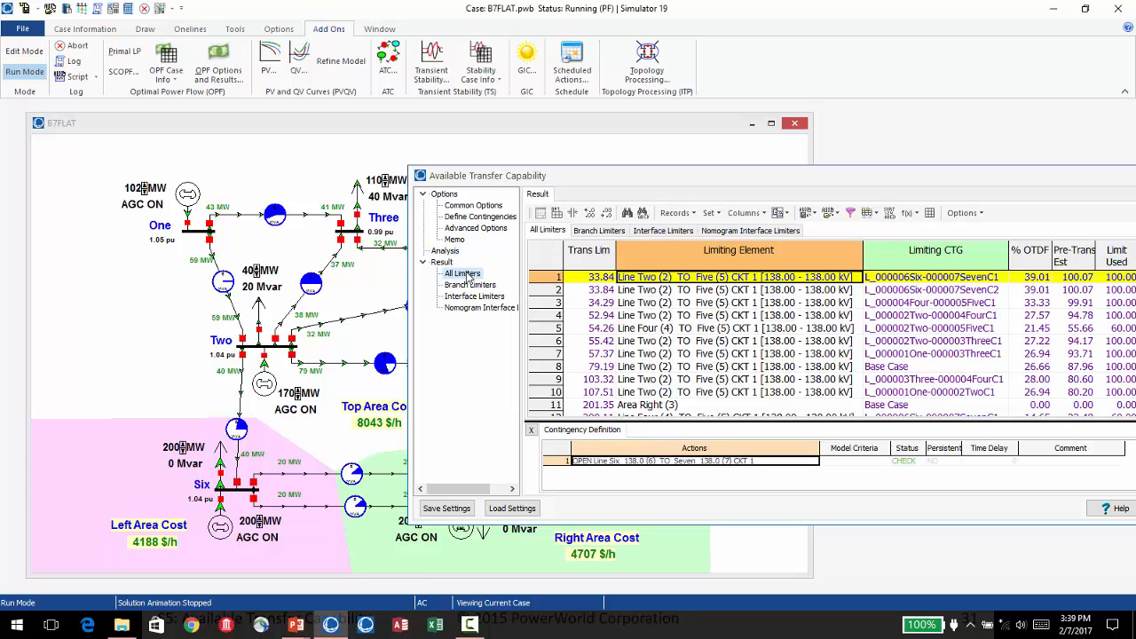
left_click_drag(712, 182, 469, 180)
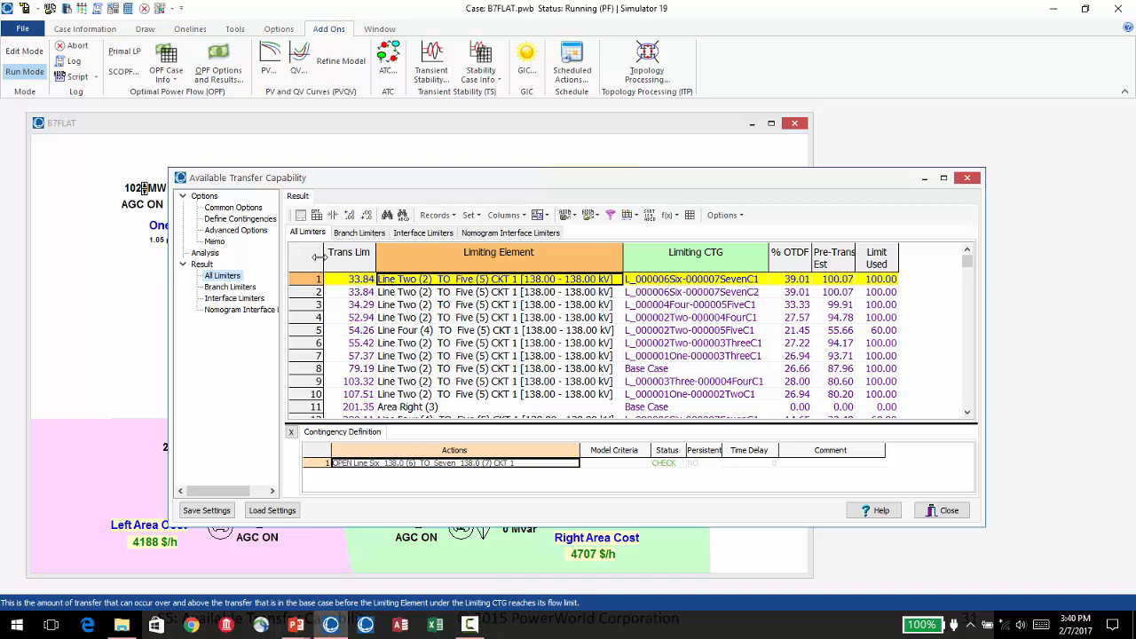
left_click(204, 254)
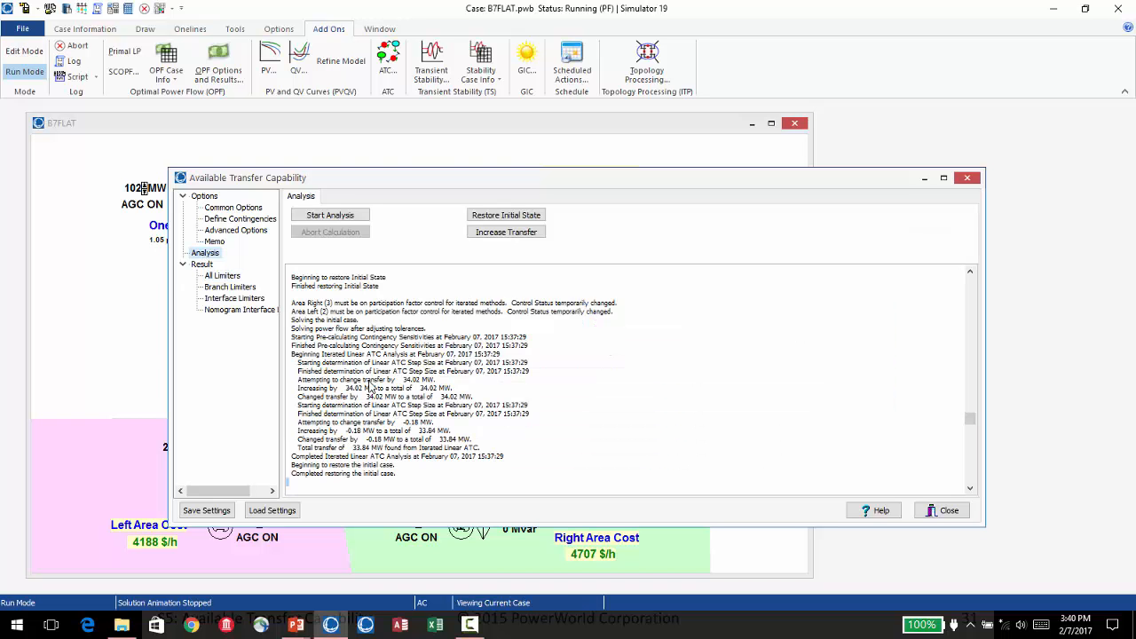
left_click(224, 276)
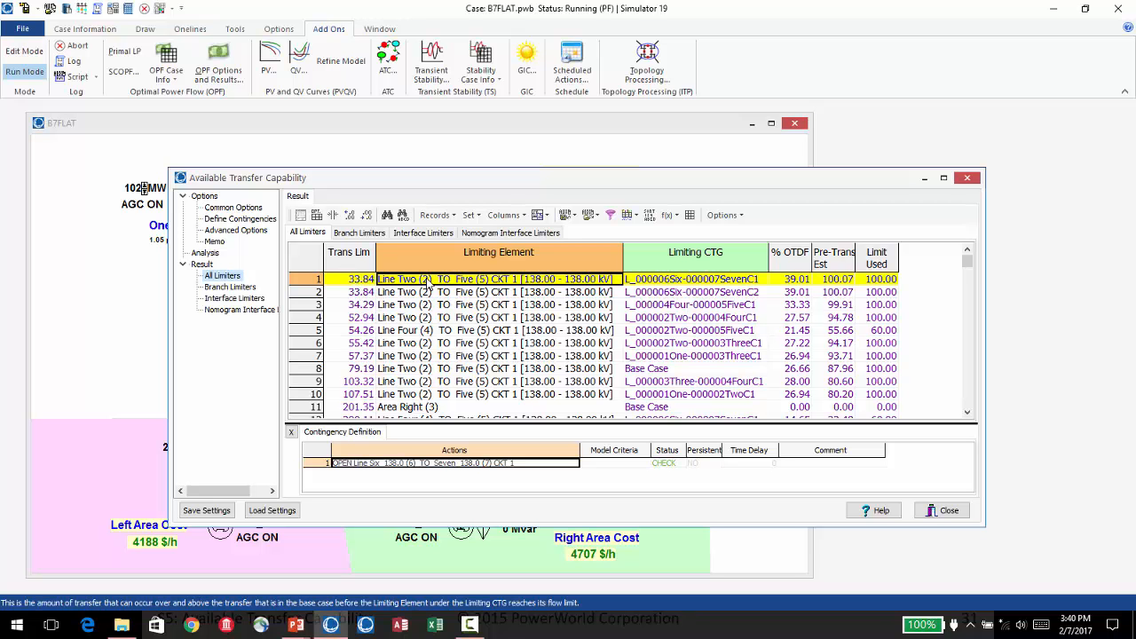
left_click_drag(511, 179, 527, 152)
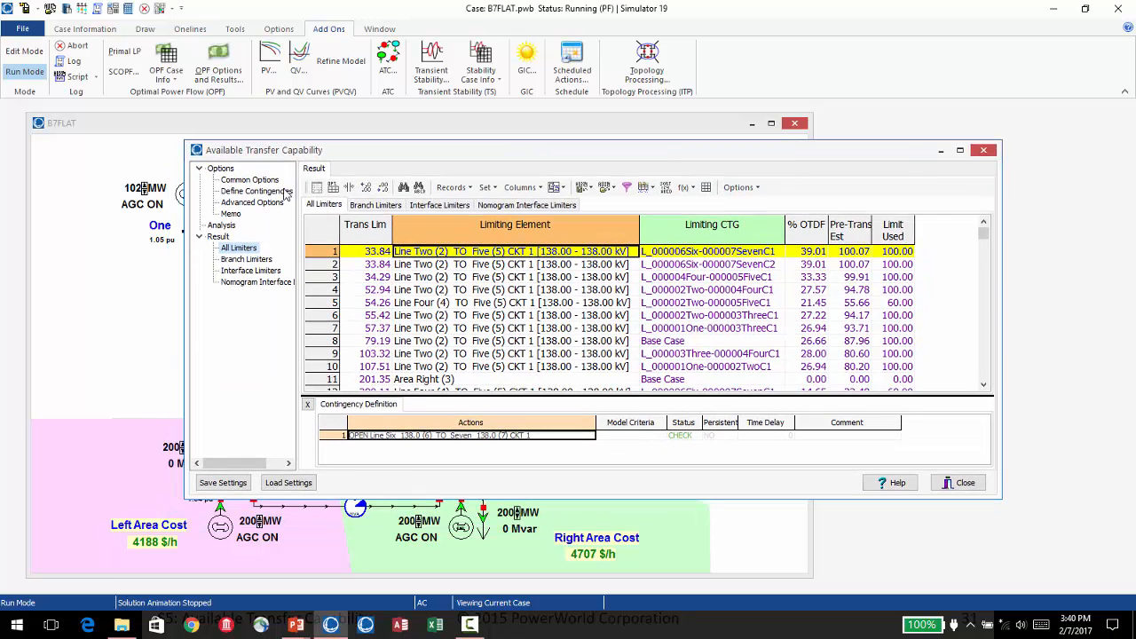
- Set the number of transfer limiters to iterate on to 3 in the advanced ATC options
left_click(222, 225)
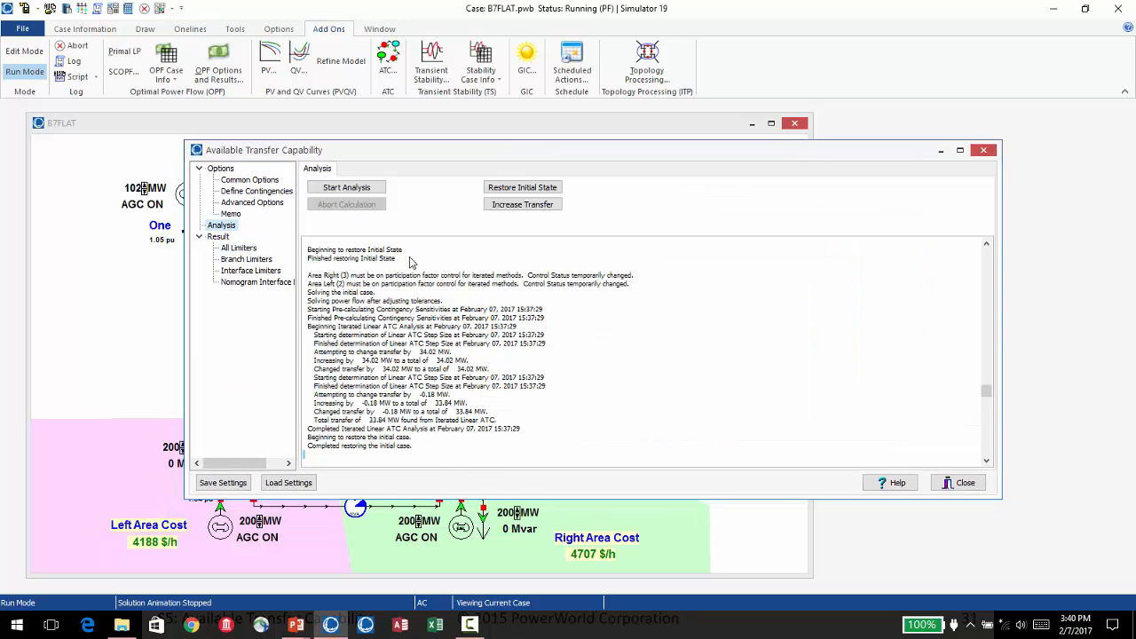
left_click(250, 204)
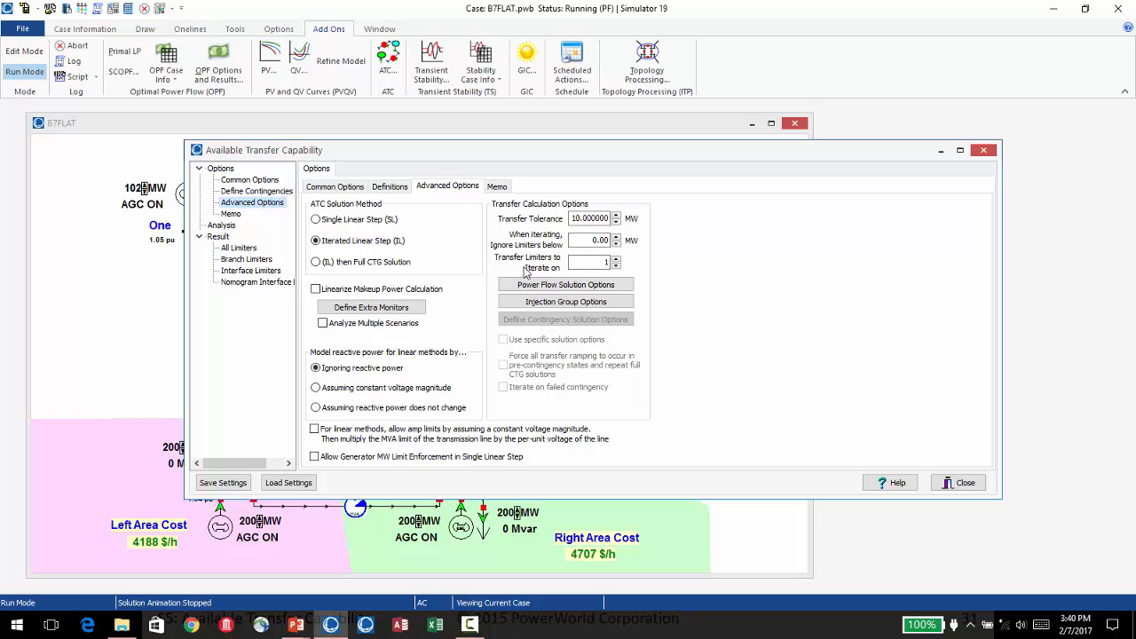
left_click(616, 259)
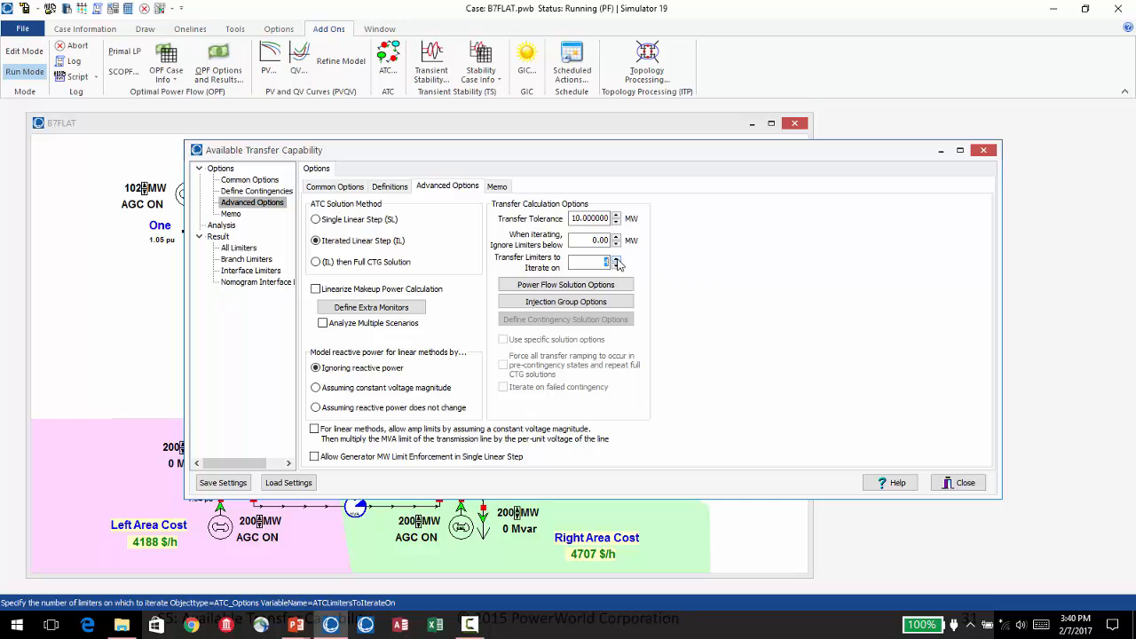
left_click(616, 267)
left_click(616, 267)
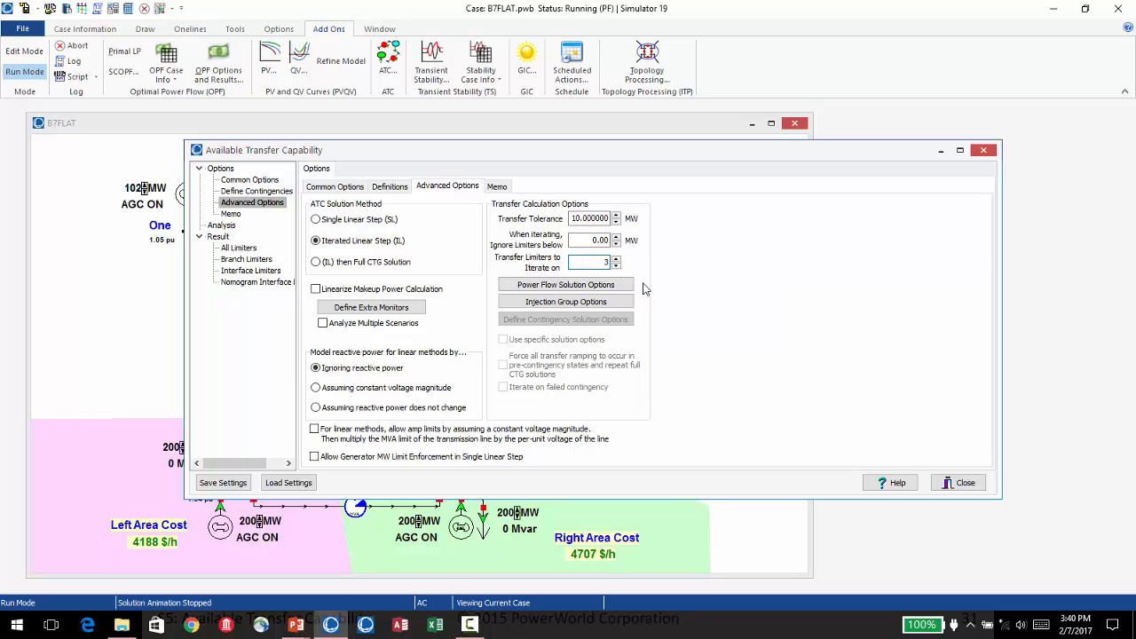
- Rerun the iterated linear ATC analysis on the top 3 limiters and review the All Limiters results
left_click(235, 226)
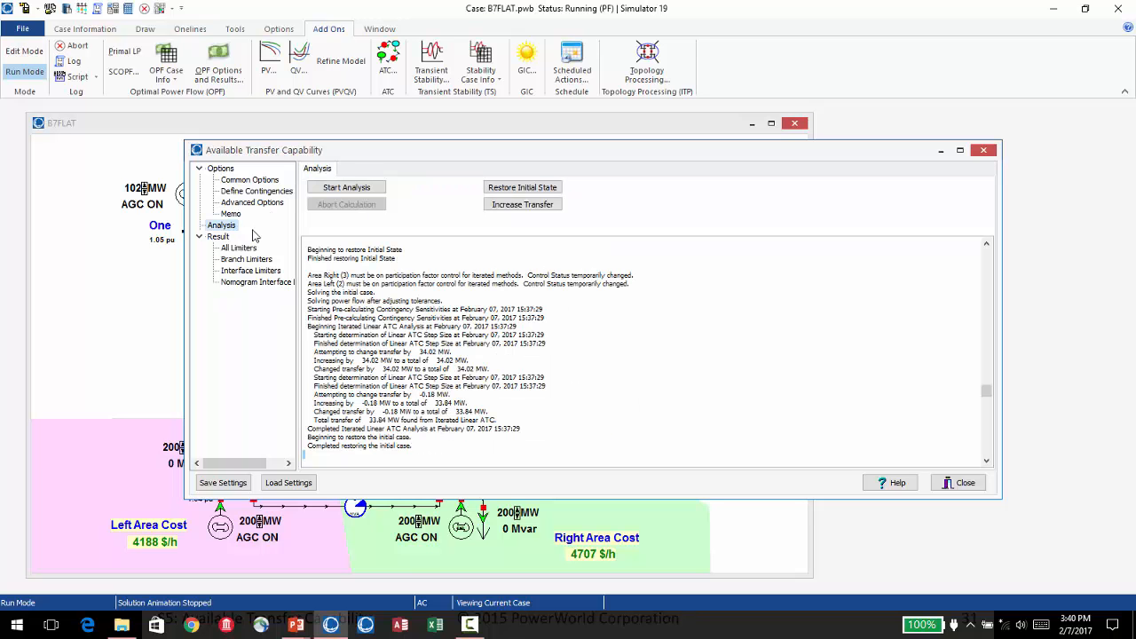
left_click(347, 188)
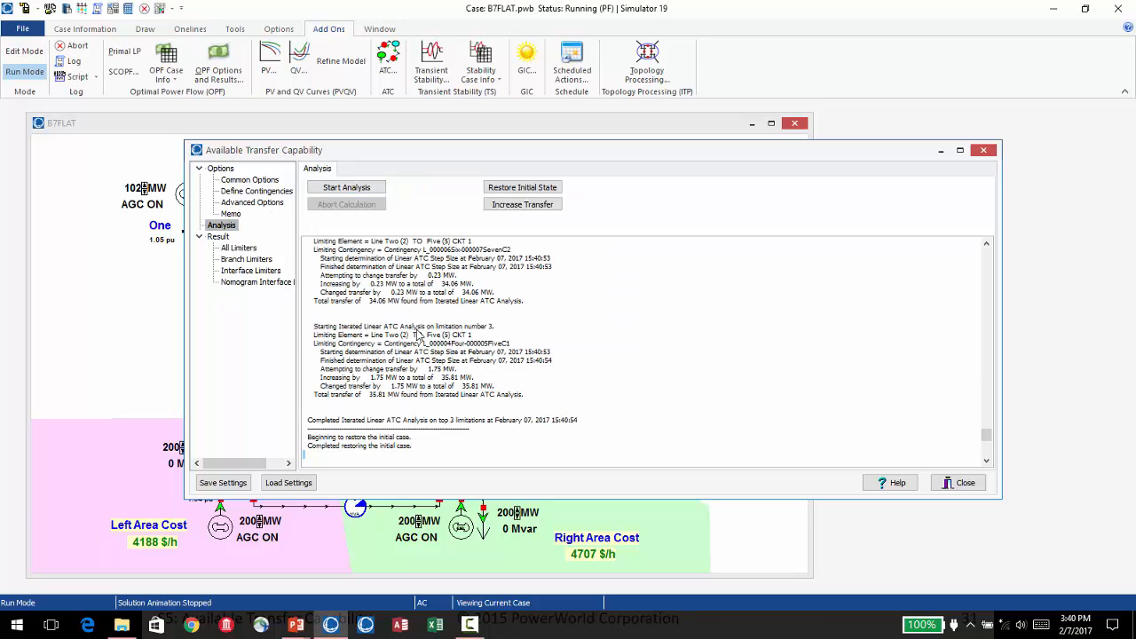
left_click(236, 249)
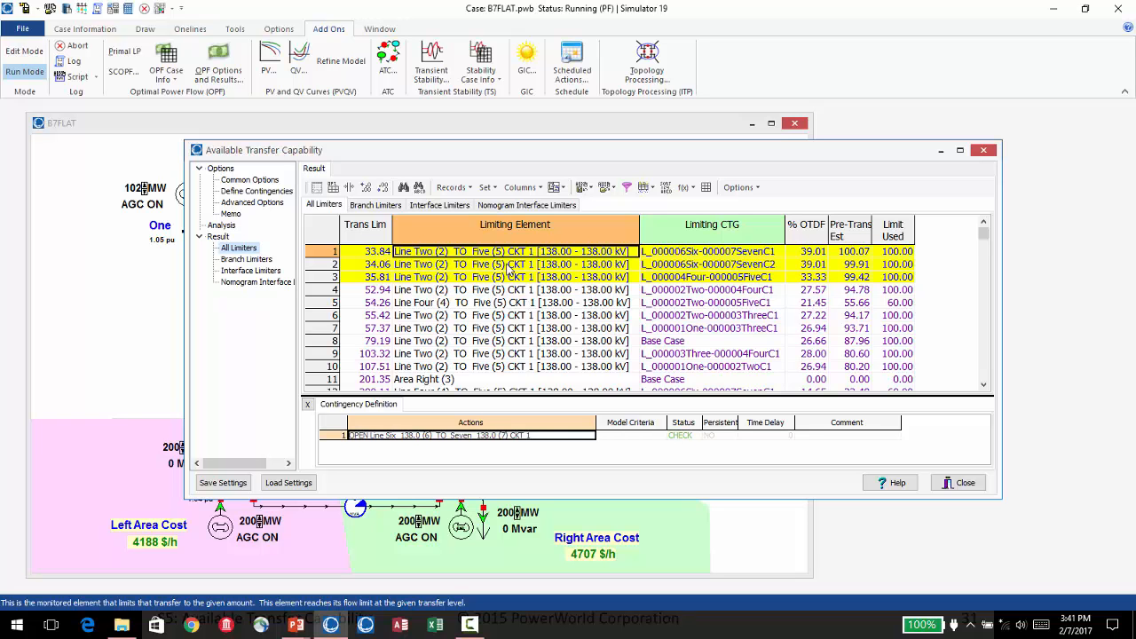
- Set the advanced ATC options to ignore limiters below 50 MW when iterating
left_click(222, 227)
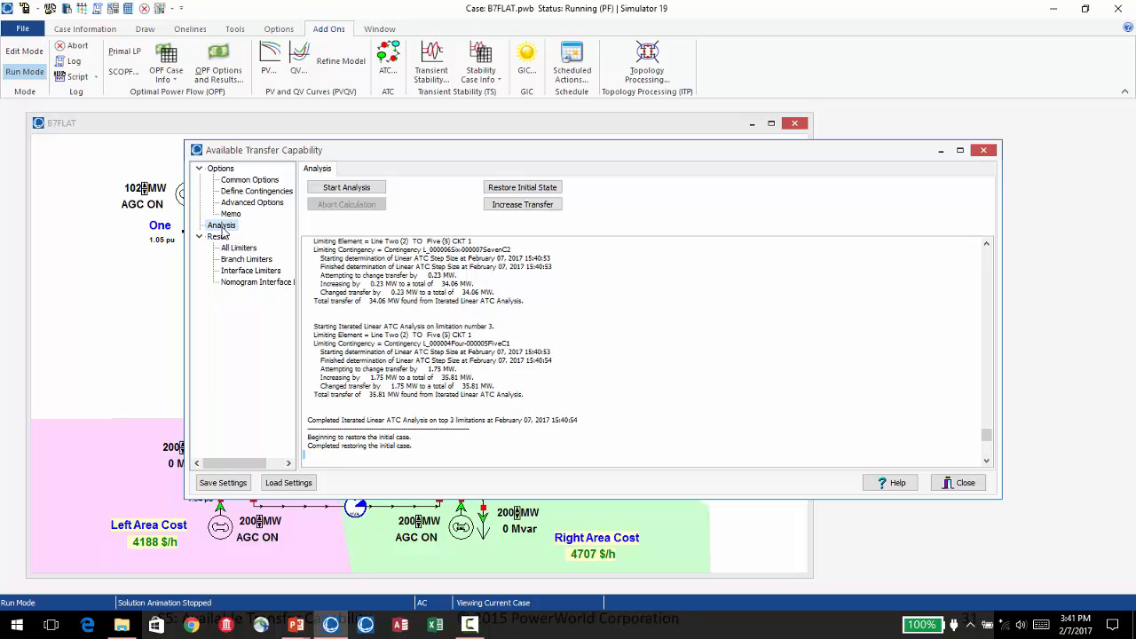
left_click(254, 204)
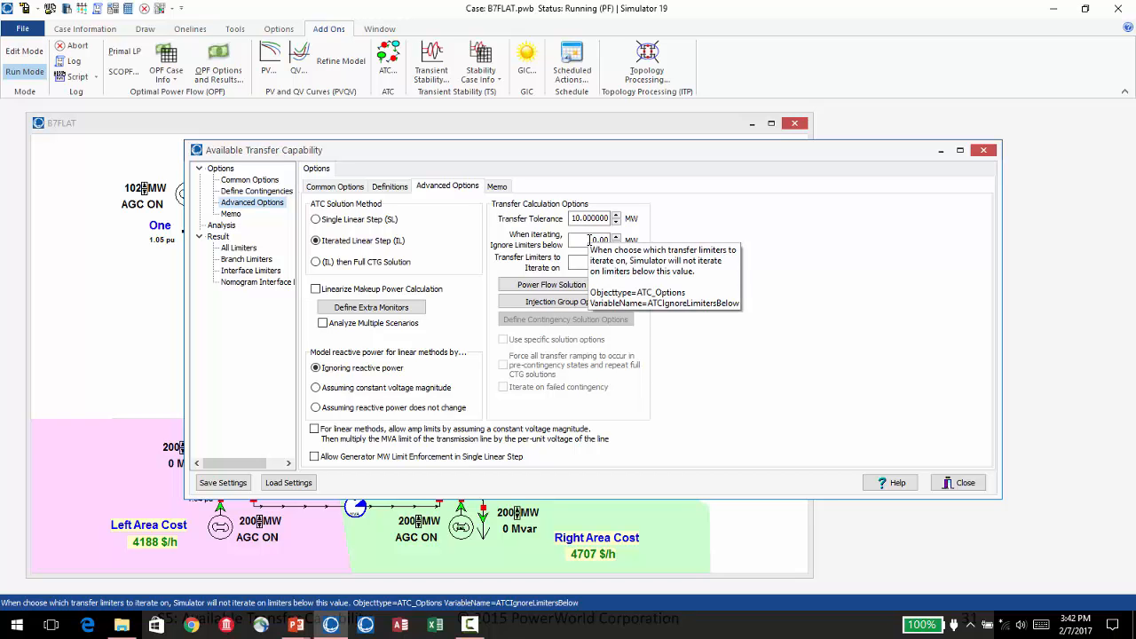
double_click(584, 240)
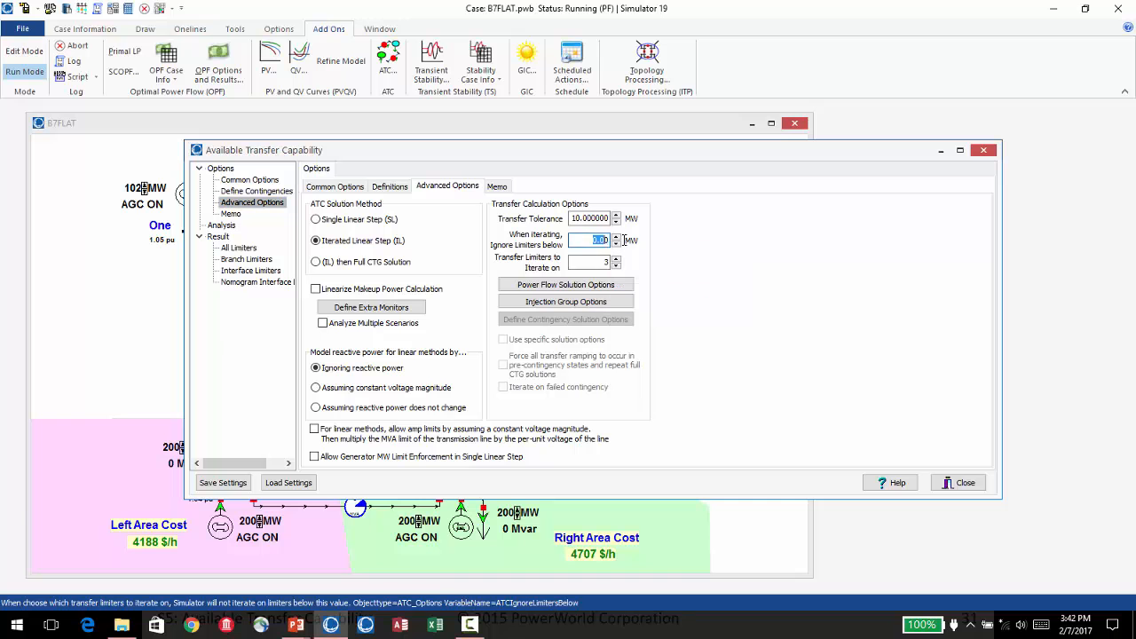
type("50")
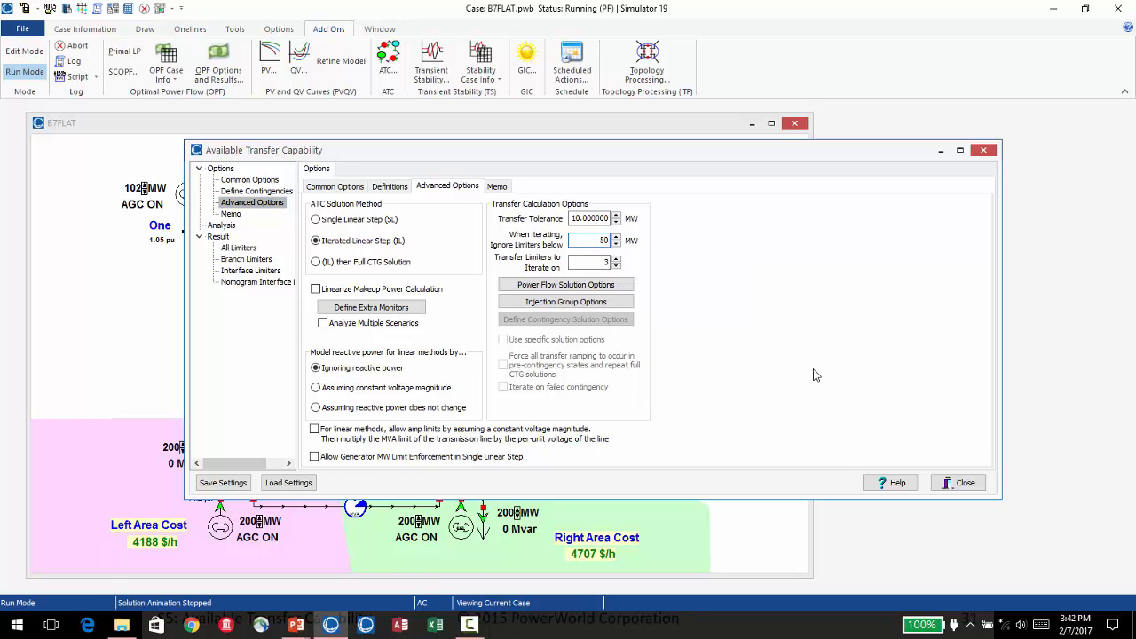
key("Tab")
- Rerun the ATC analysis with the 50 MW iteration threshold and review the resulting limiters
left_click(224, 225)
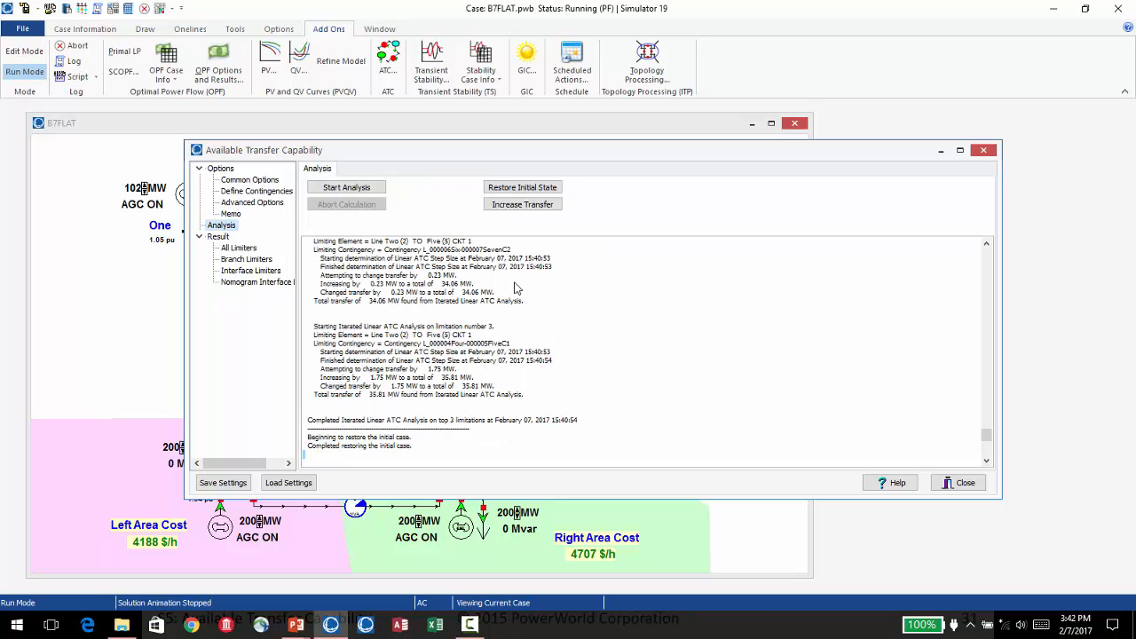
left_click(373, 189)
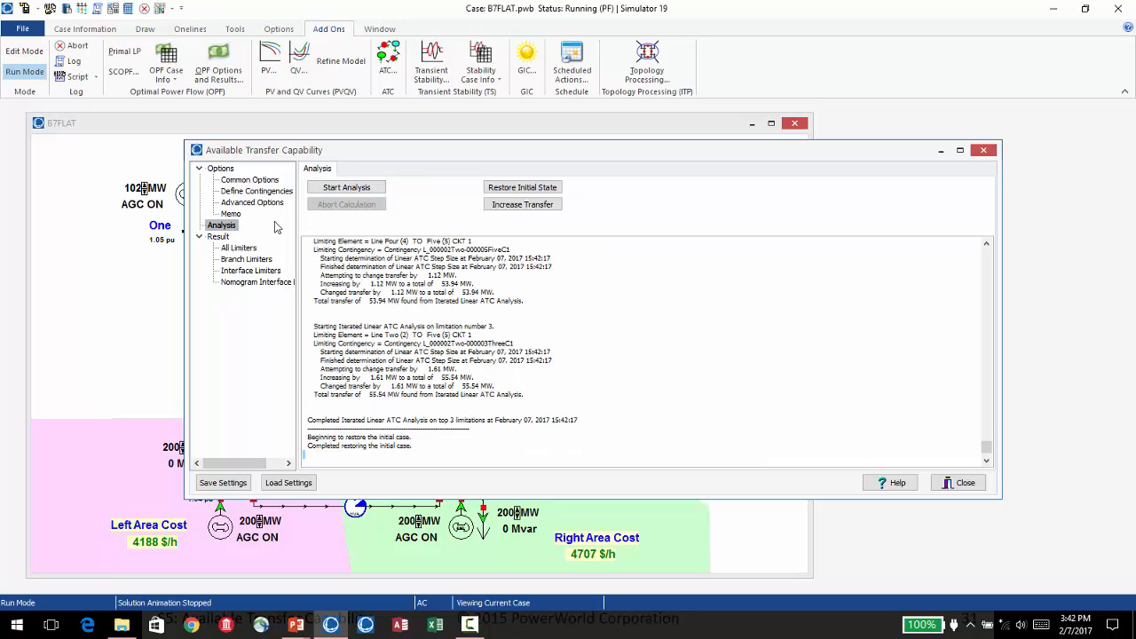
left_click(222, 168)
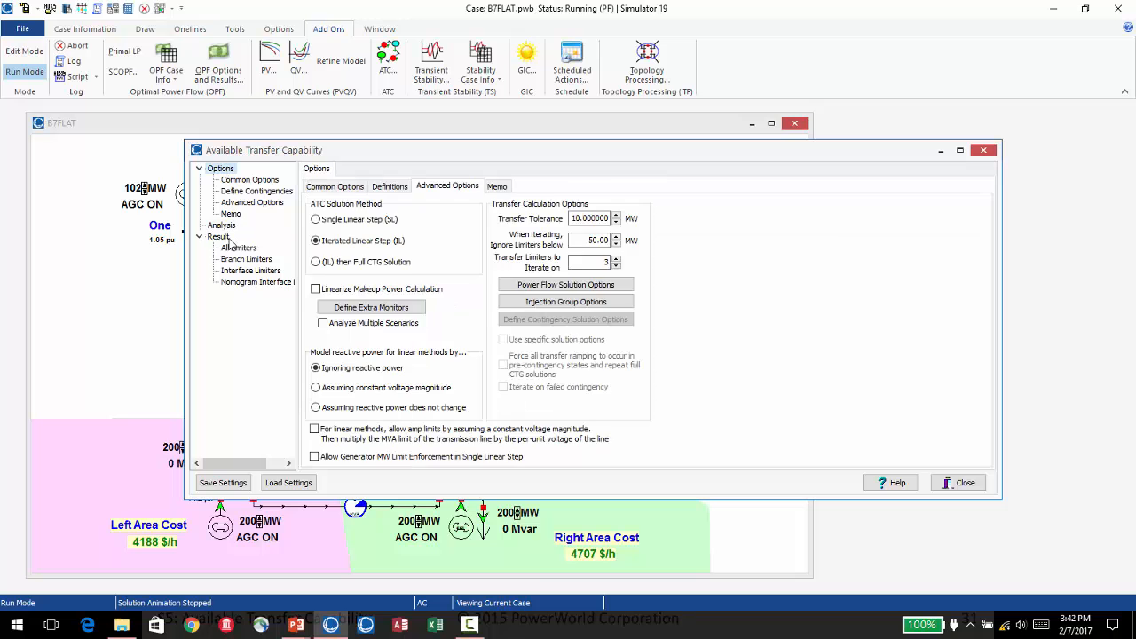
left_click(229, 238)
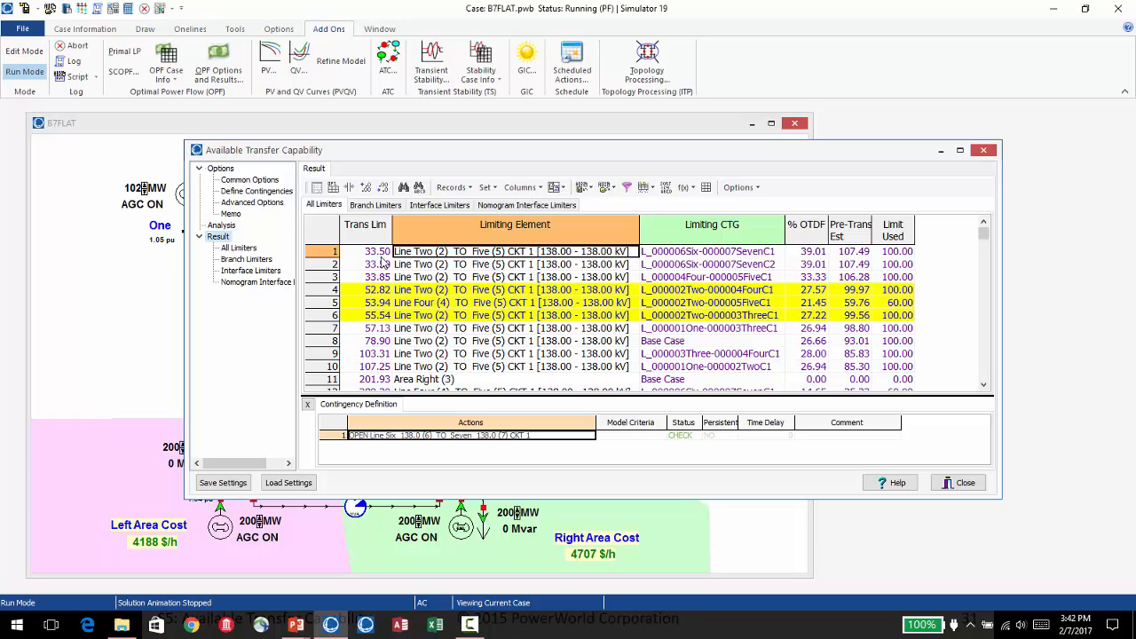
- Reset the threshold for ignoring limiters when iterating to 0 MW and choose (IL) then Full CTG Solution as the ATC solution method
left_click(270, 203)
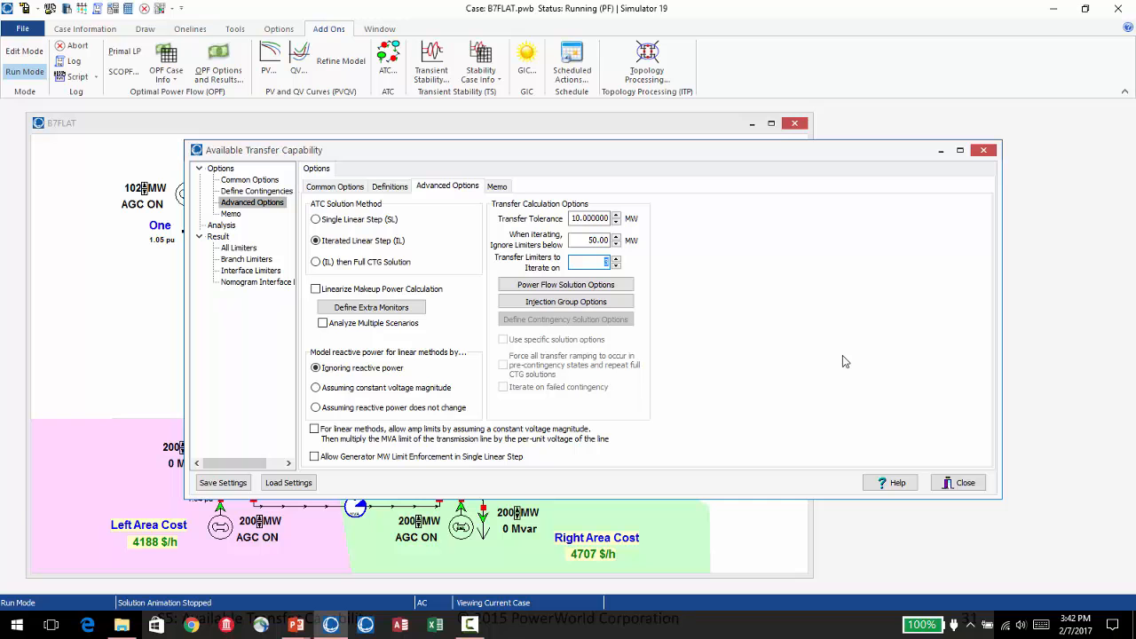
type("3")
key("shift+Tab")
key("Tab")
left_click(357, 264)
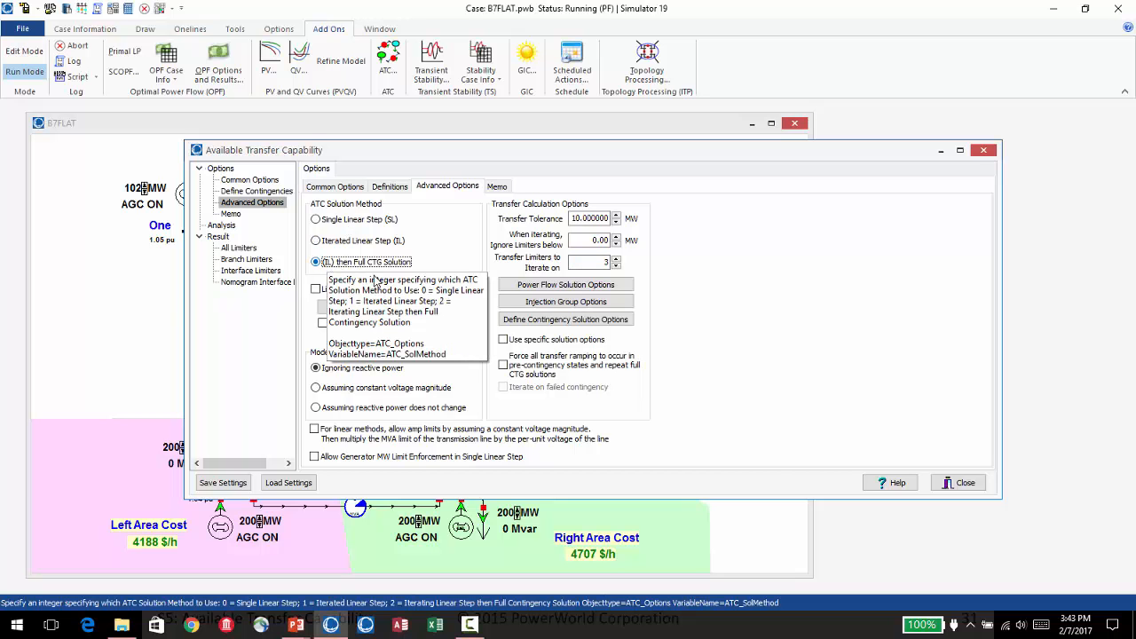
- Set the number of transfer limiters to iterate on to 1 for the full contingency solution
left_click(596, 262)
type("1")
key("Tab")
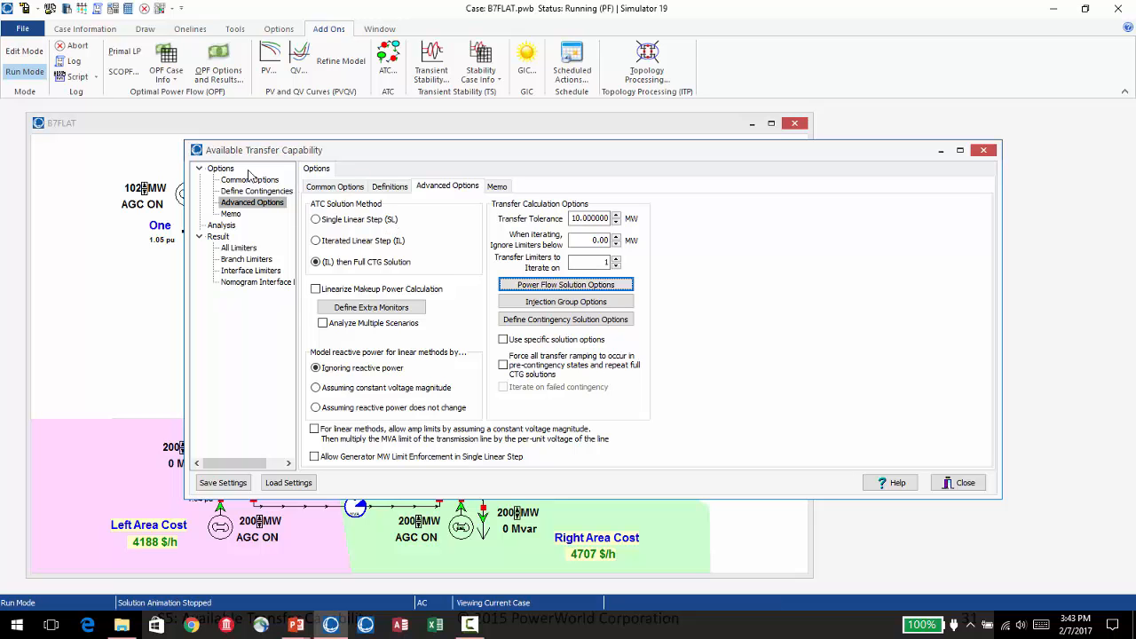
- Run the ATC analysis with the full contingency solution method and review the limiter results
left_click(225, 228)
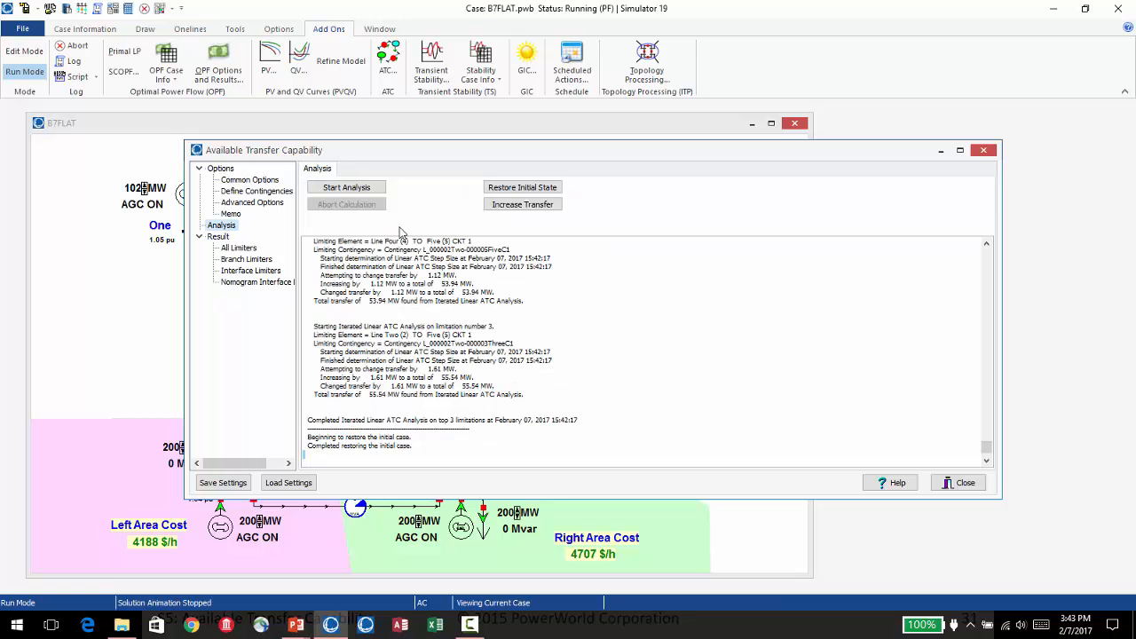
left_click(366, 190)
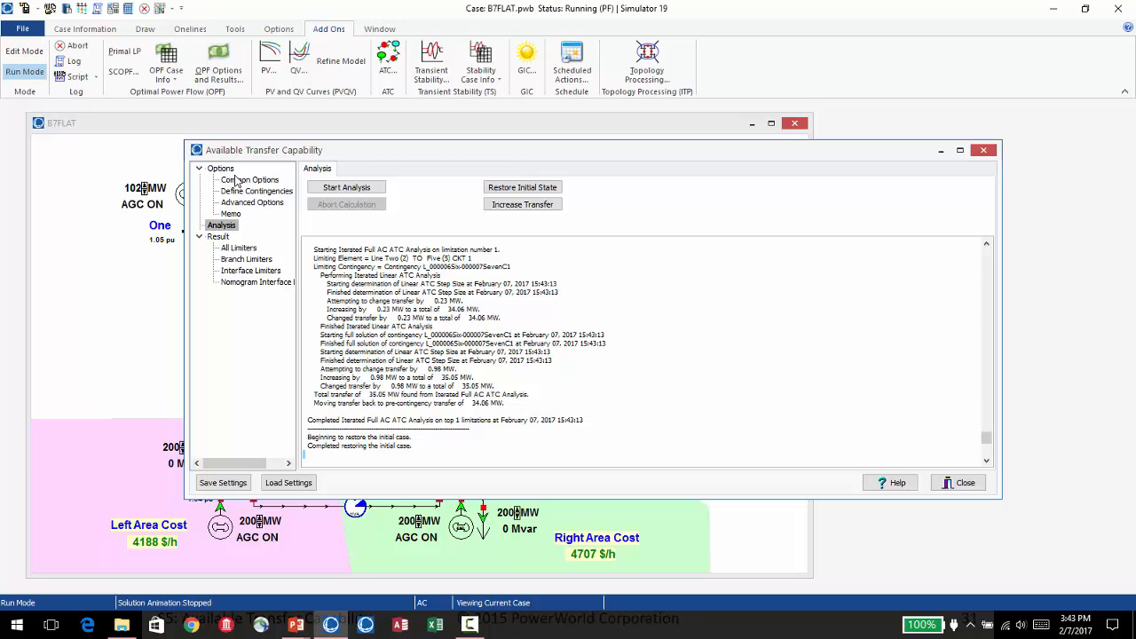
left_click(220, 237)
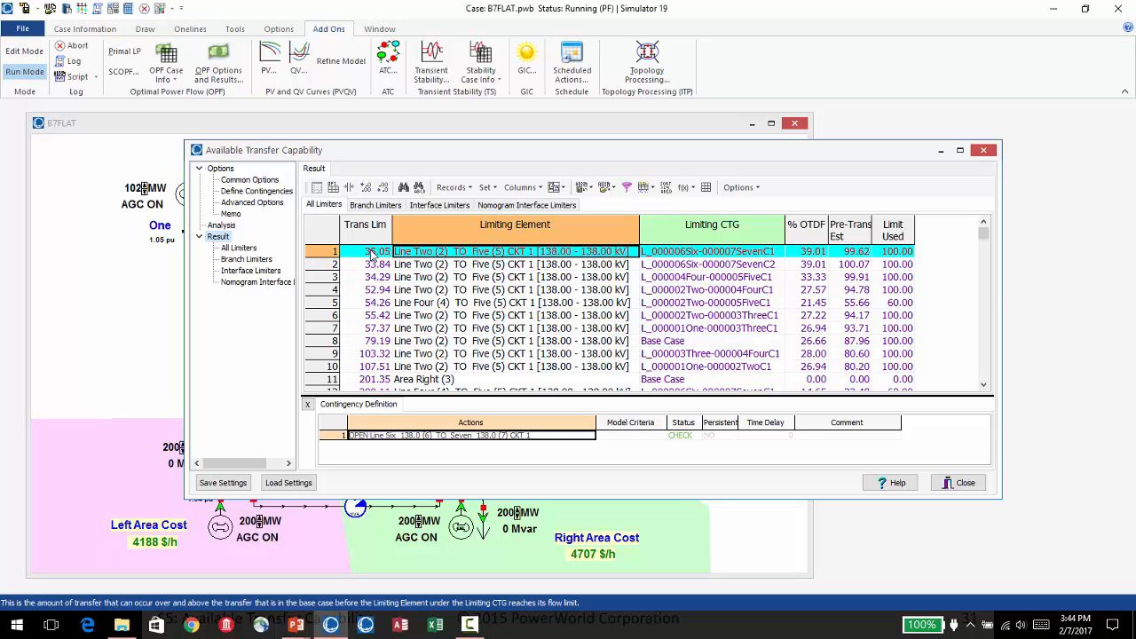
- Set the number of transfer limiters to iterate on to 3 in the advanced ATC options
left_click(226, 226)
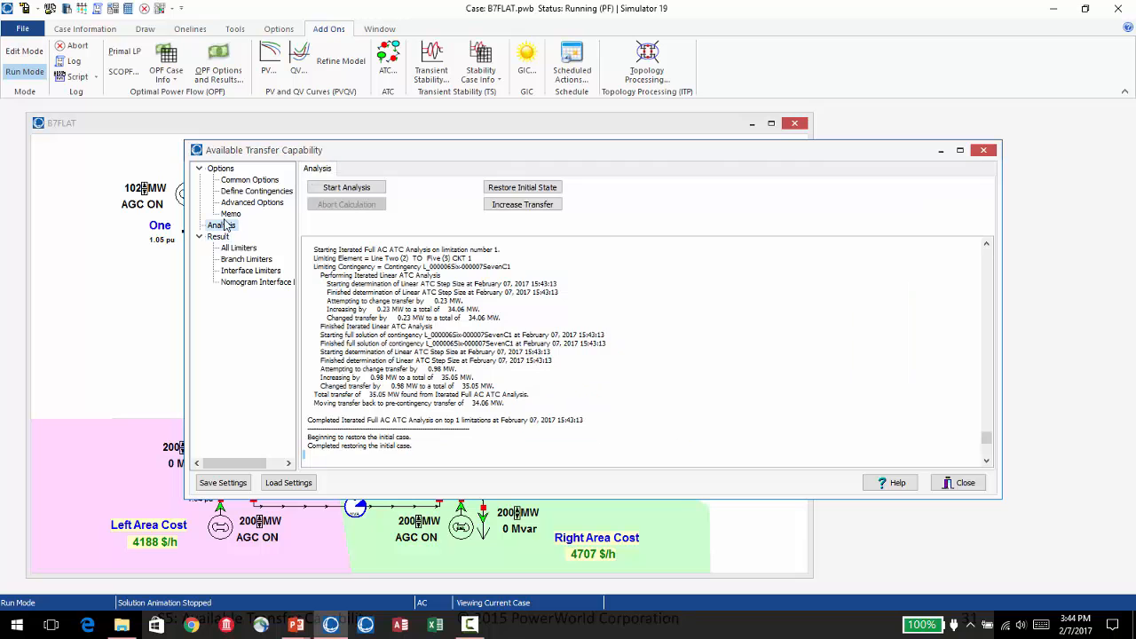
left_click(254, 203)
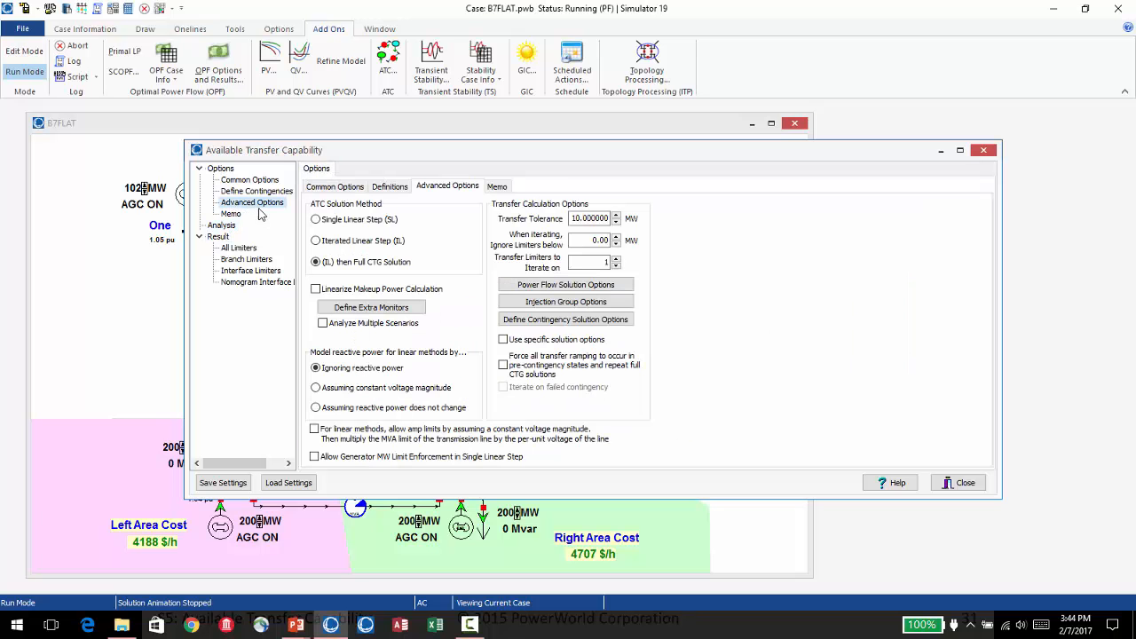
left_click_drag(584, 262, 833, 272)
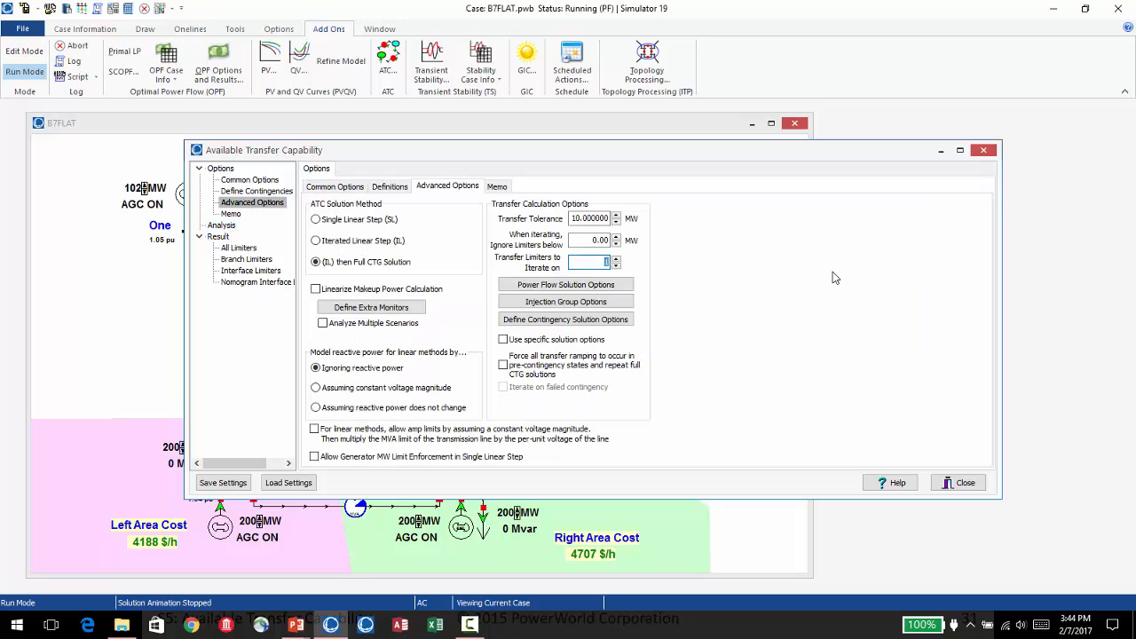
type("3")
left_click(595, 286)
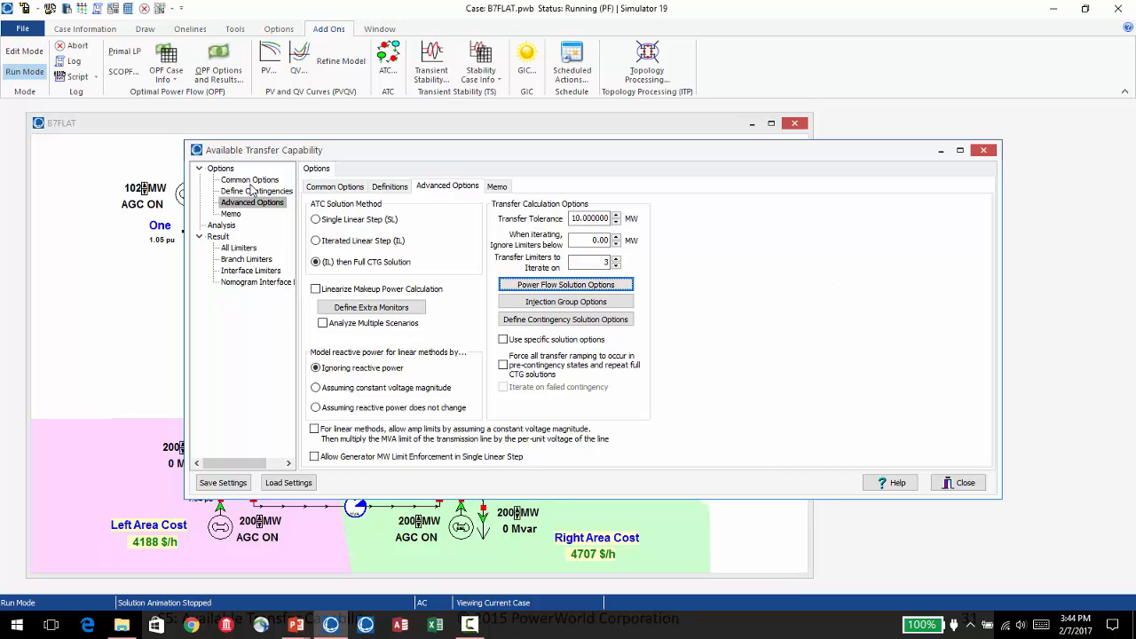
- Rerun the ATC analysis with the full contingency solution on three limiters and review the limiter results
left_click(228, 226)
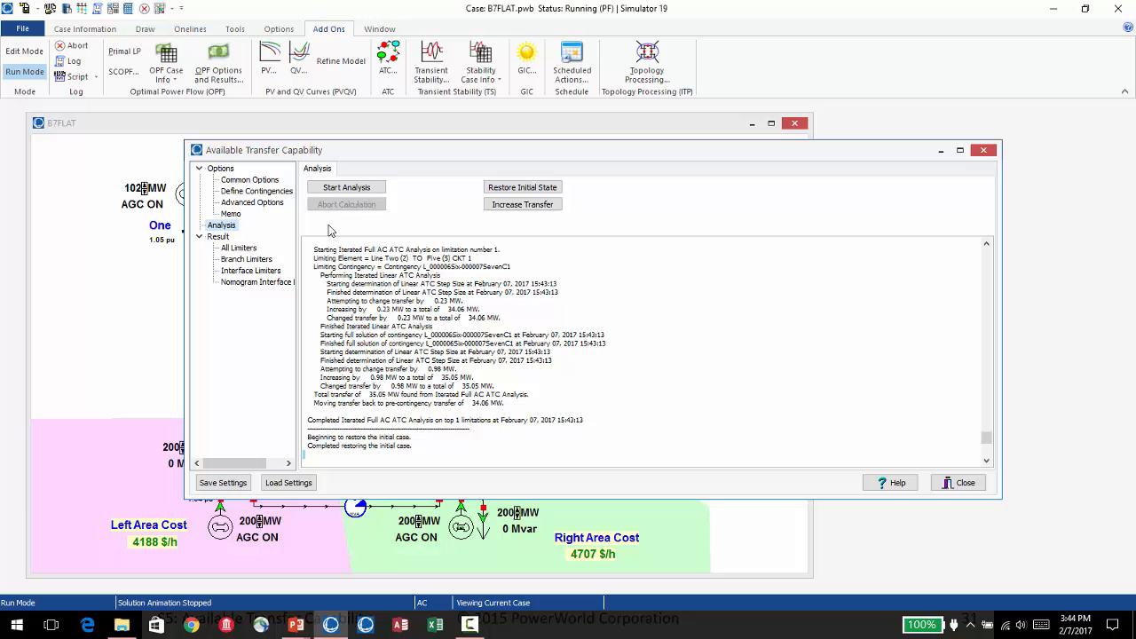
left_click(362, 194)
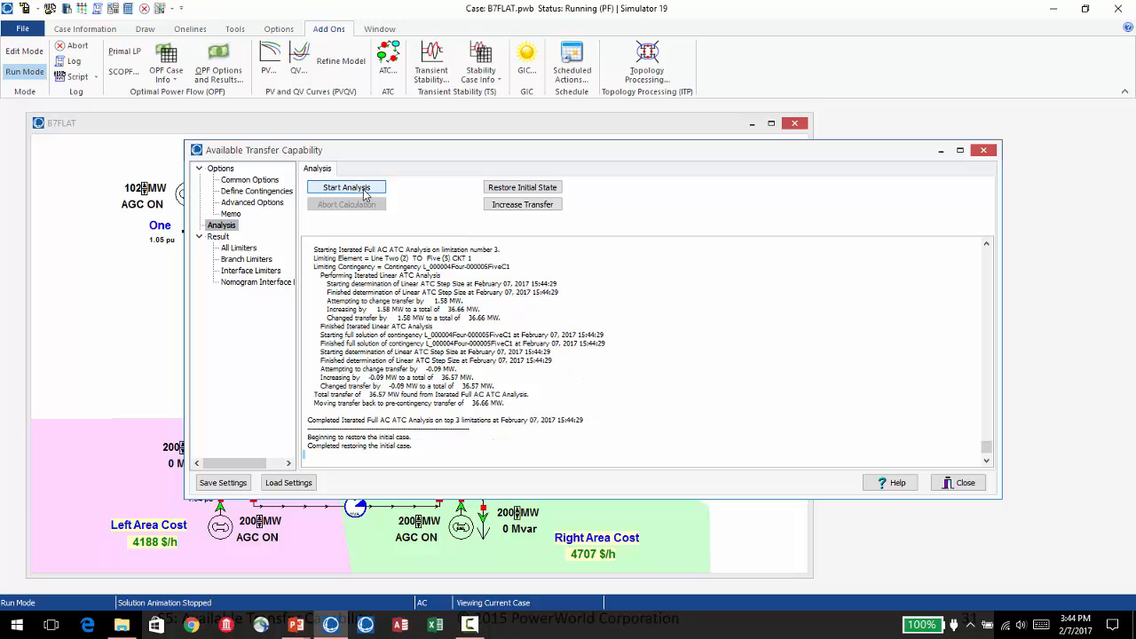
left_click(222, 238)
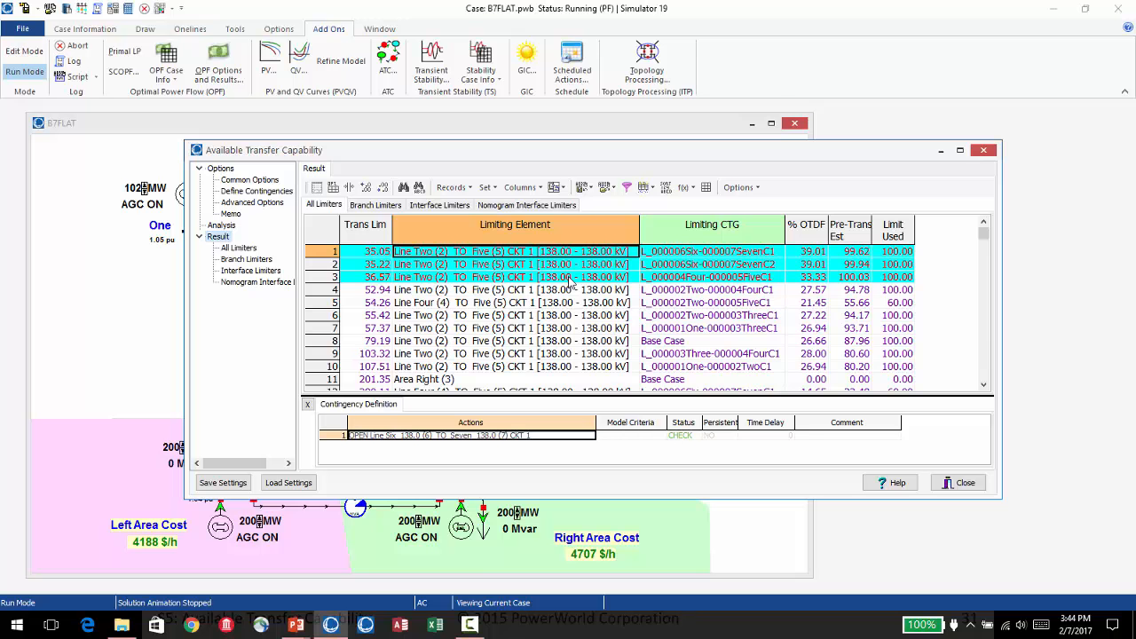
key("alt+Tab")
key("Tab")
key("Tab")
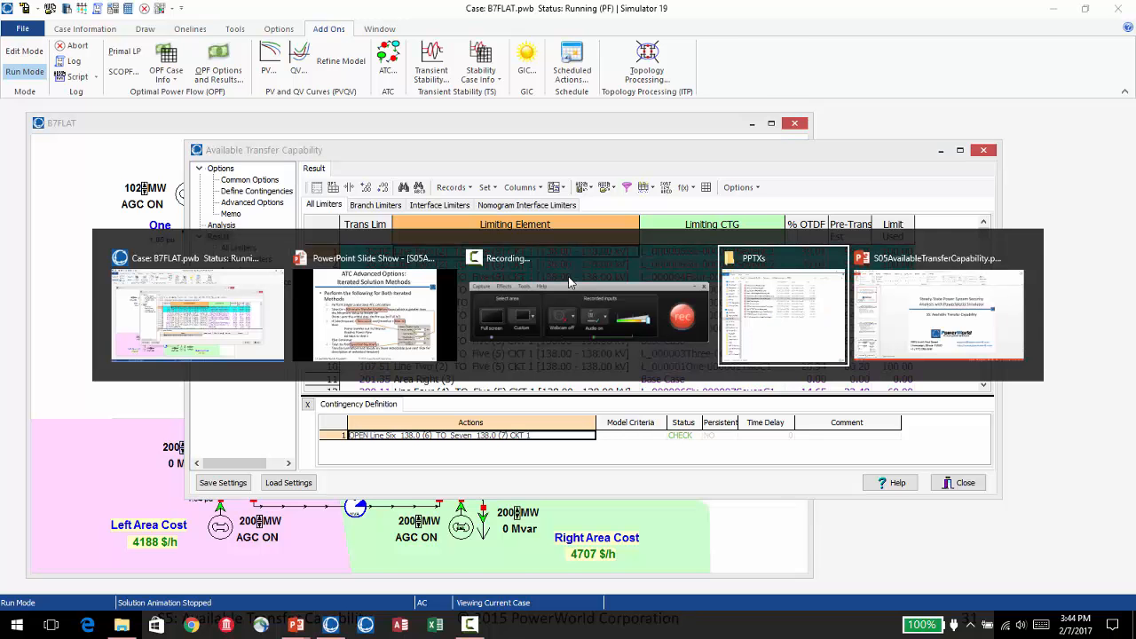
left_click(419, 300)
left_click(419, 300)
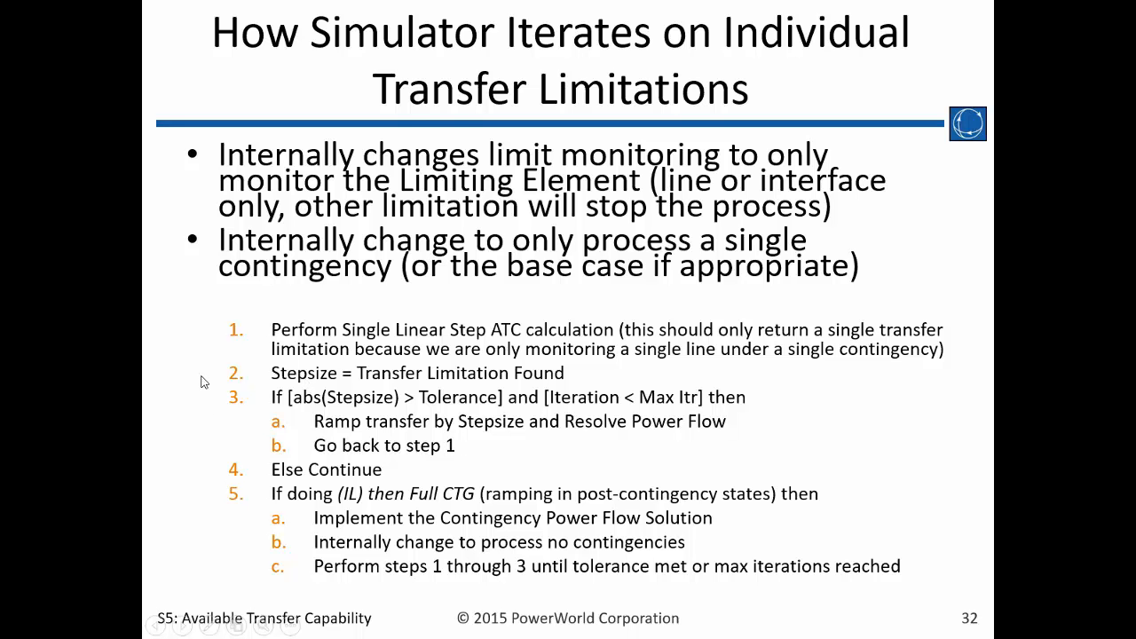
left_click(446, 111)
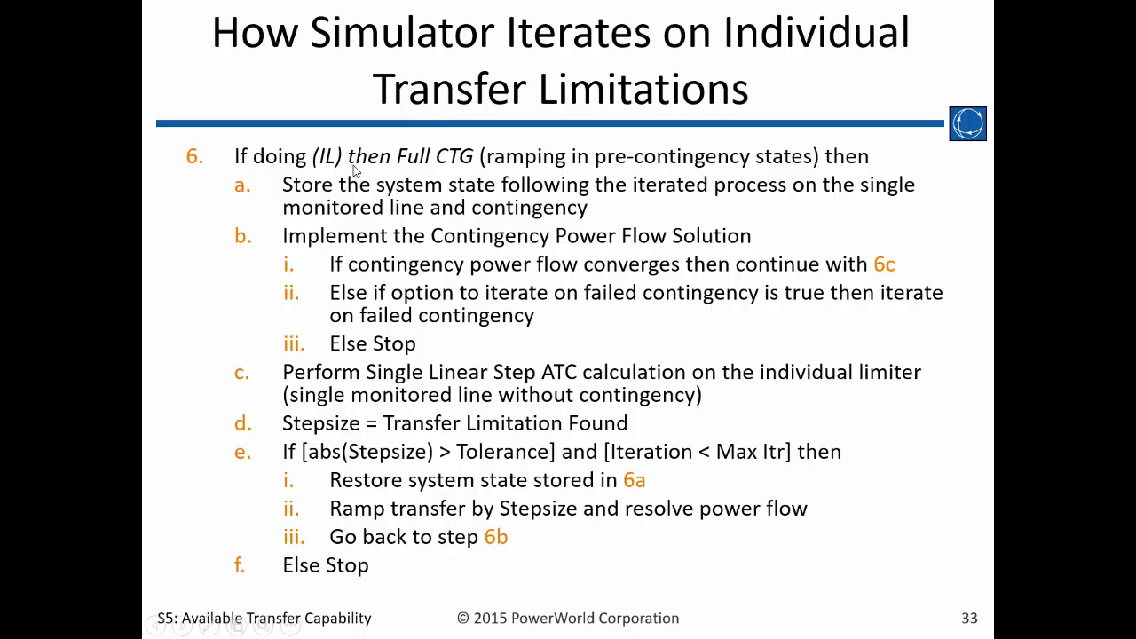
left_click(457, 164)
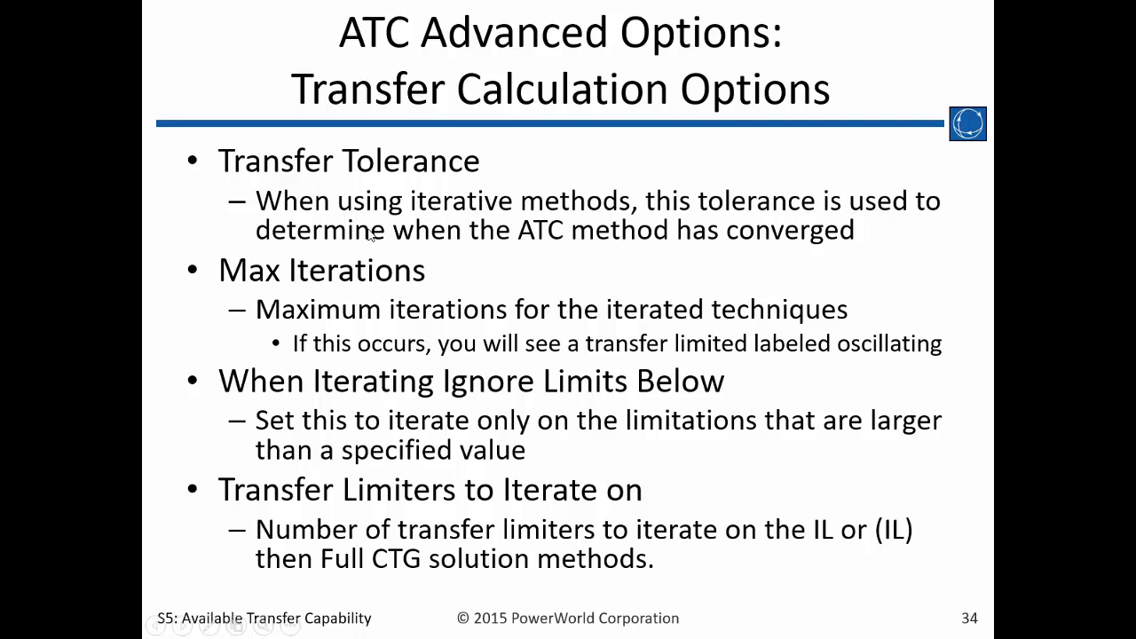
left_click(478, 471)
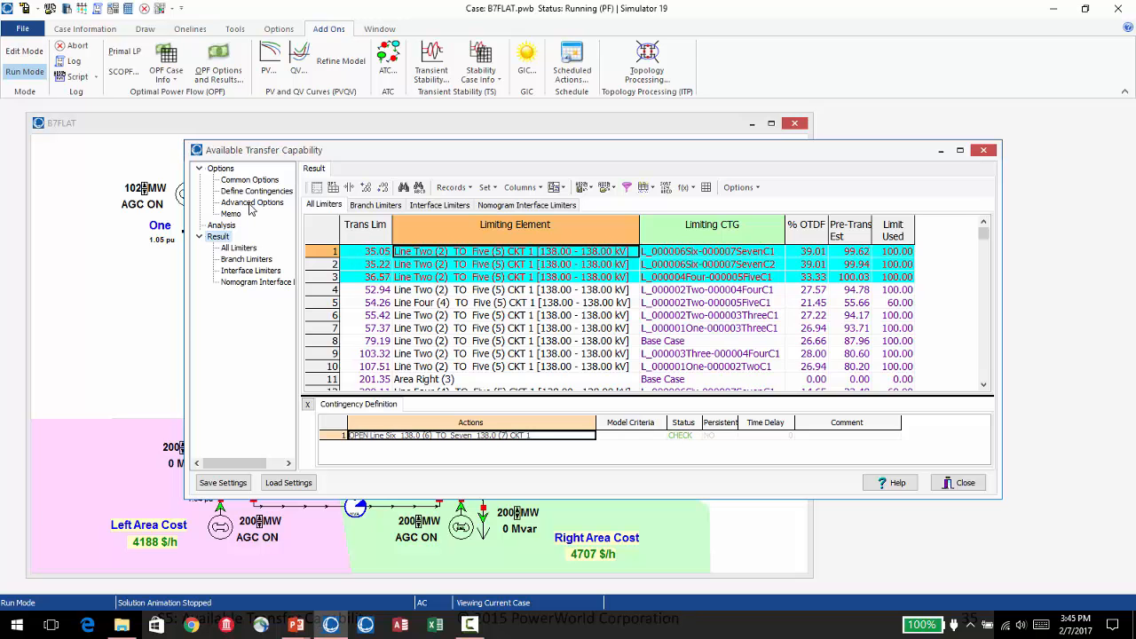
- Review the power flow solution options reached from the advanced ATC options and leave them without saving
left_click(252, 203)
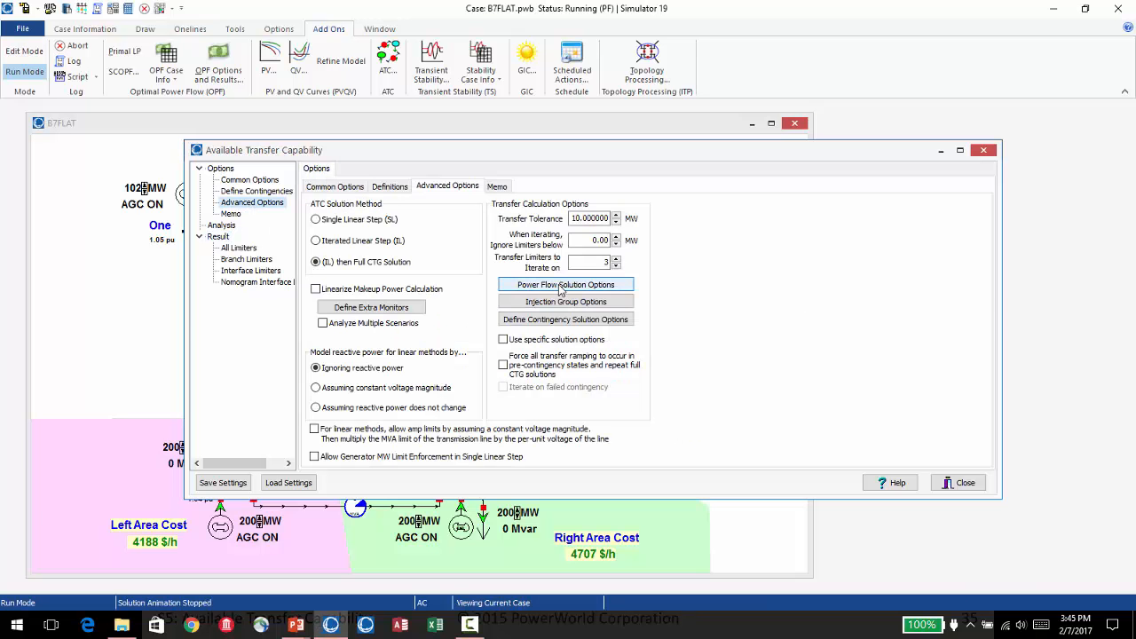
left_click(560, 285)
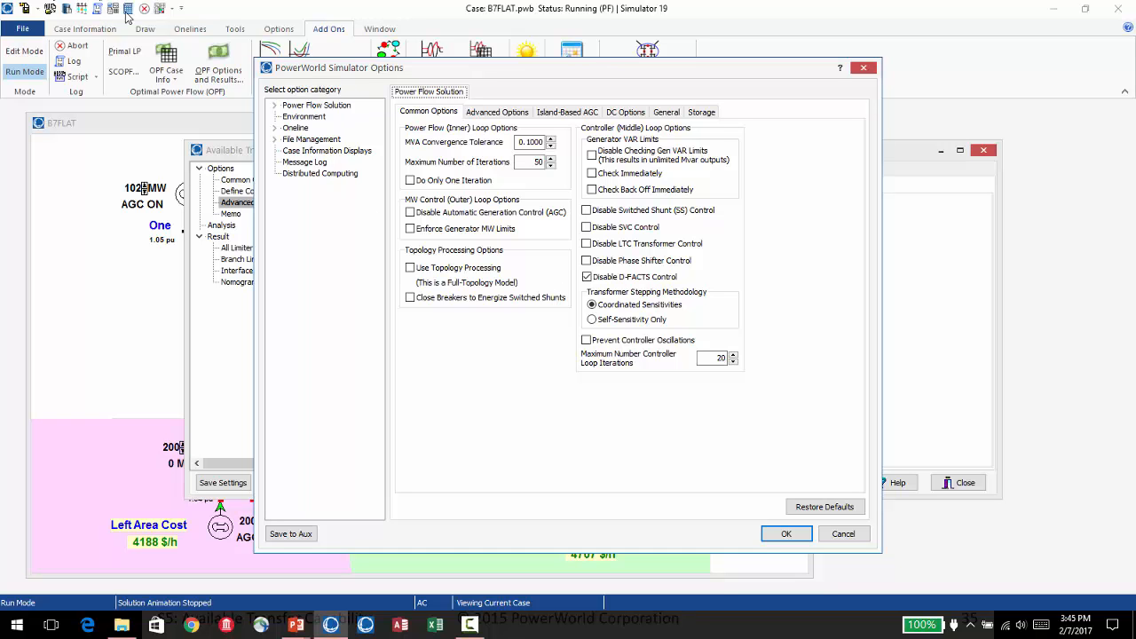
left_click(844, 535)
- Examine the injection group options, including how reactive load changes as real load is ramped, and discard any changes
left_click(563, 301)
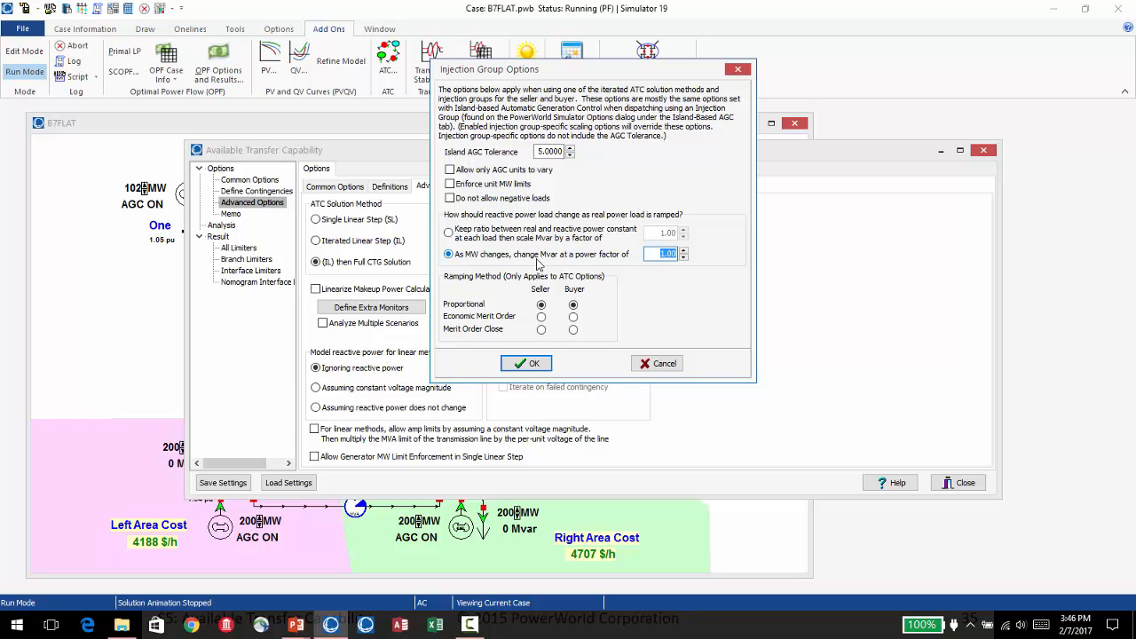
left_click(673, 255)
left_click(454, 236)
left_click(663, 364)
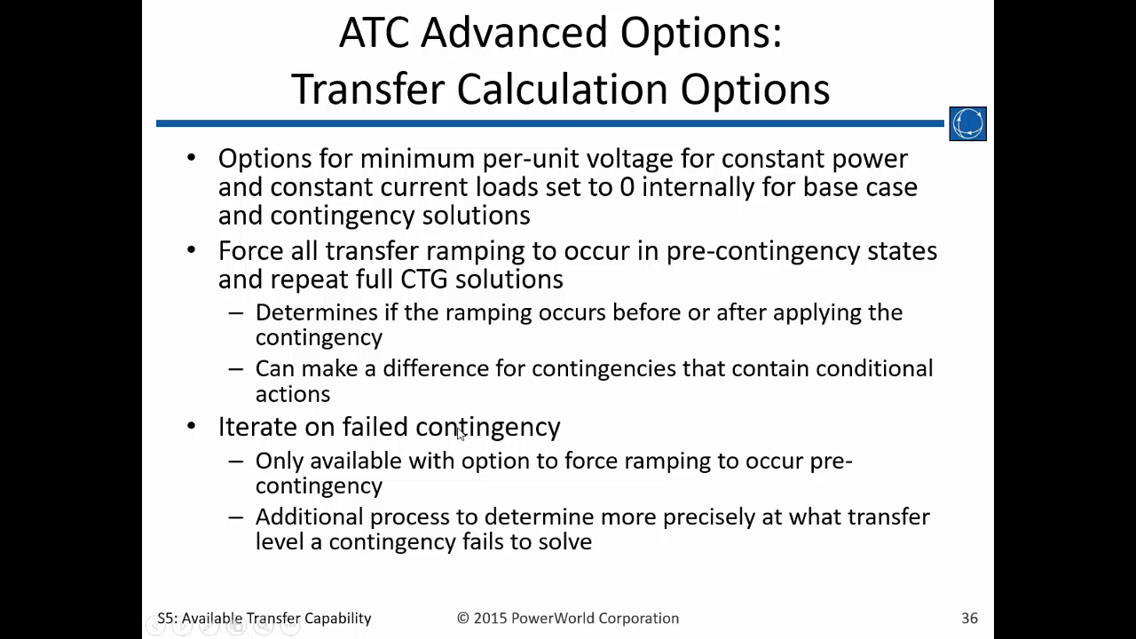
- Try forcing all transfer ramping to occur in pre-contingency states with iteration on failed contingencies, and clear the forced ramping option again
key("alt+Tab")
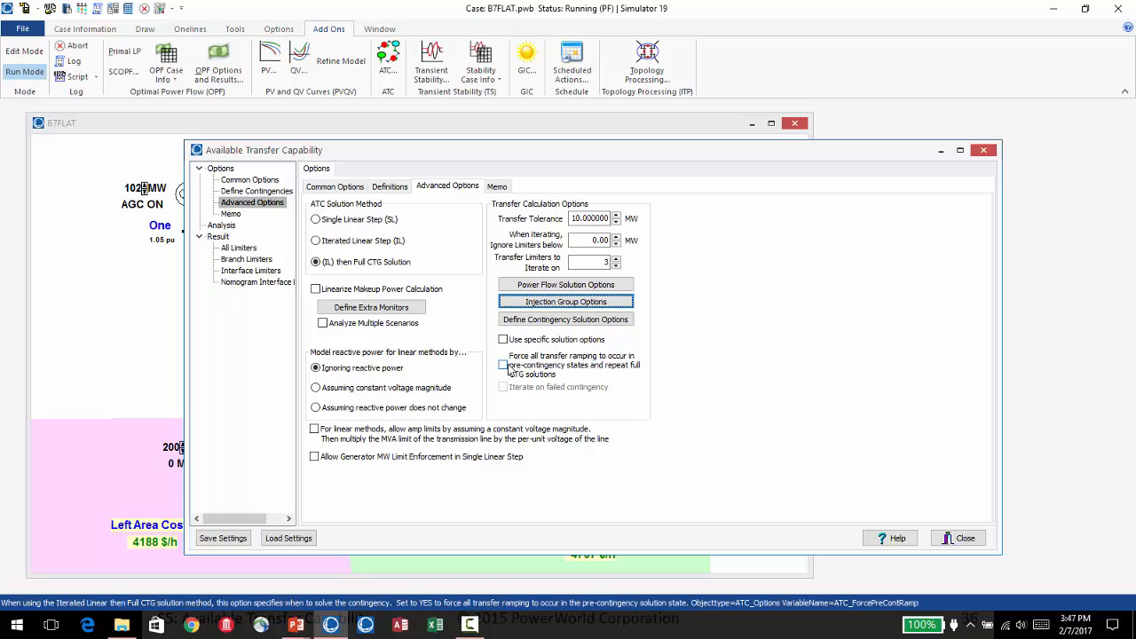
left_click(503, 365)
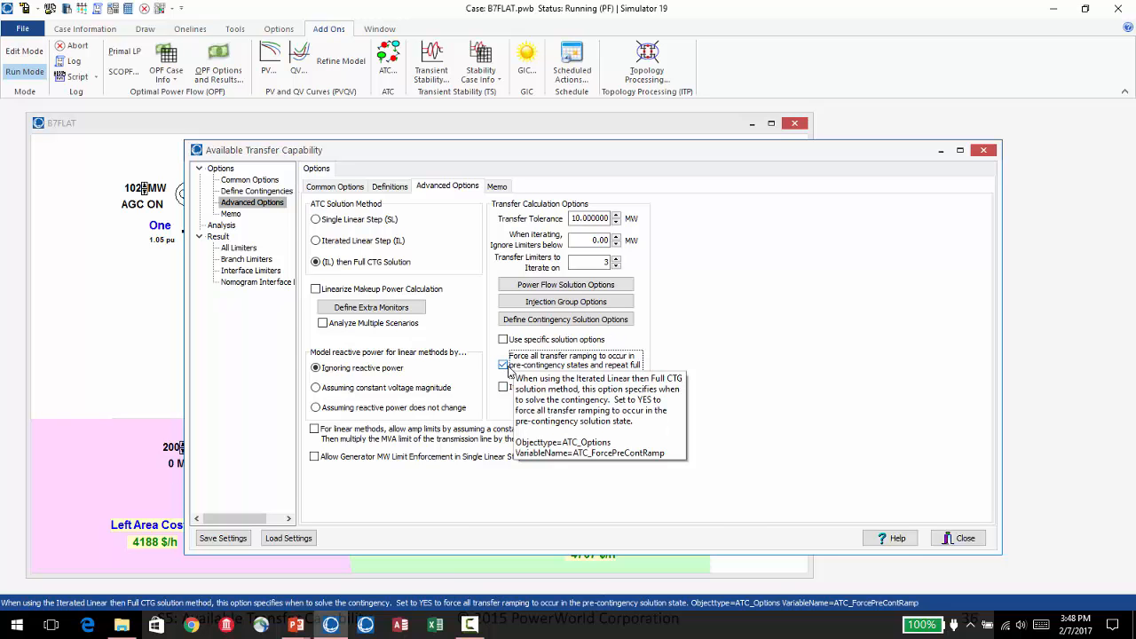
left_click(506, 367)
left_click(505, 366)
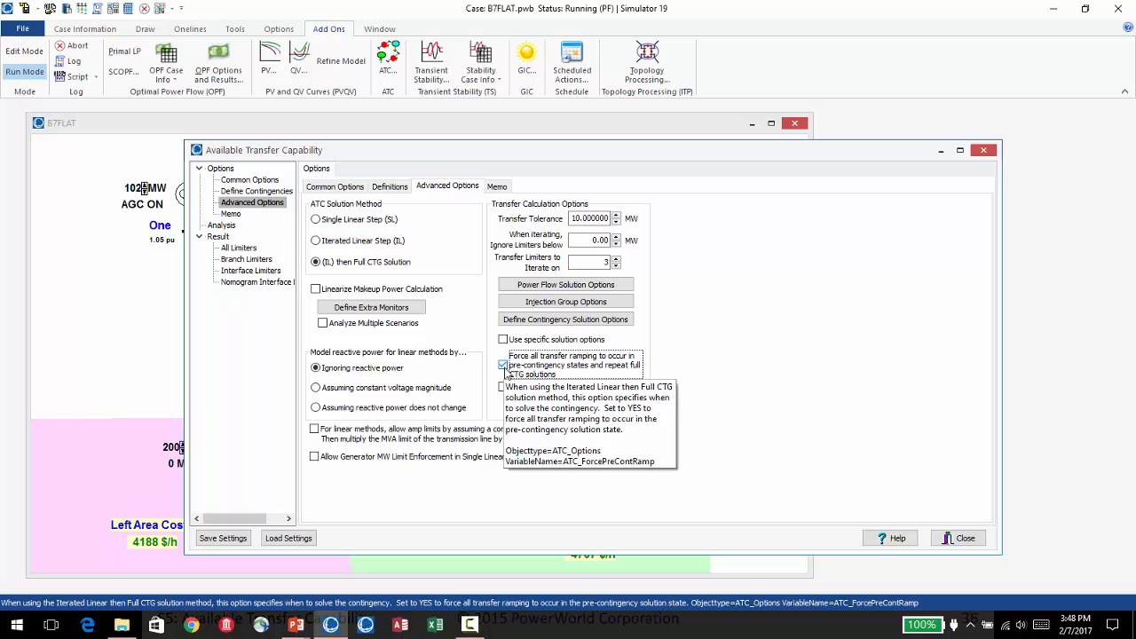
left_click(503, 390)
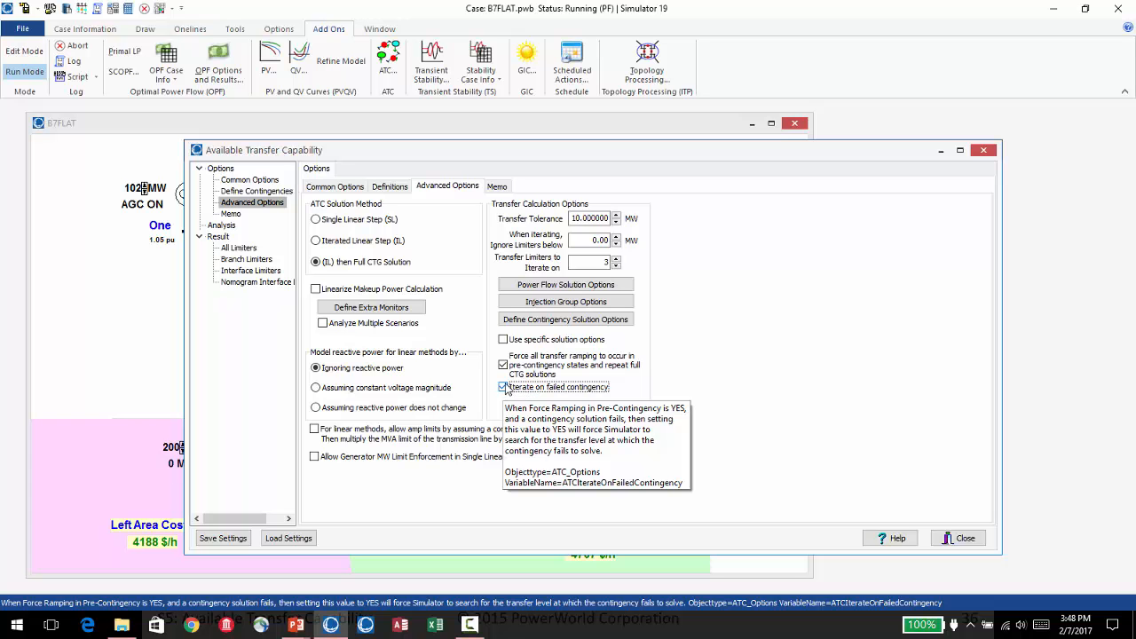
left_click(577, 372)
key("alt+Tab")
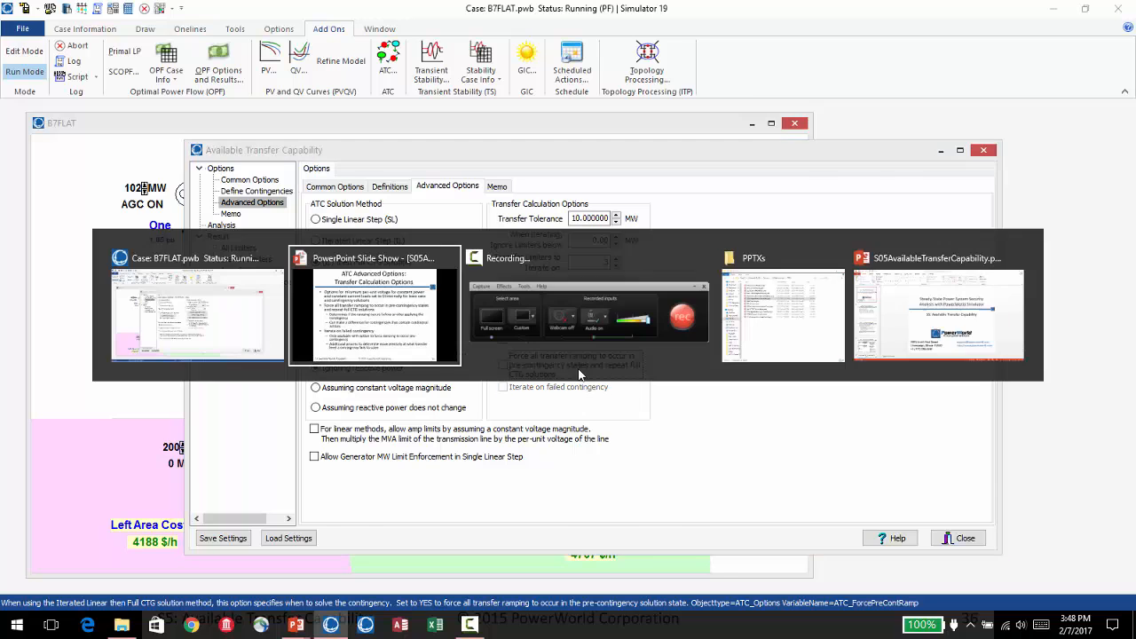
key("Right")
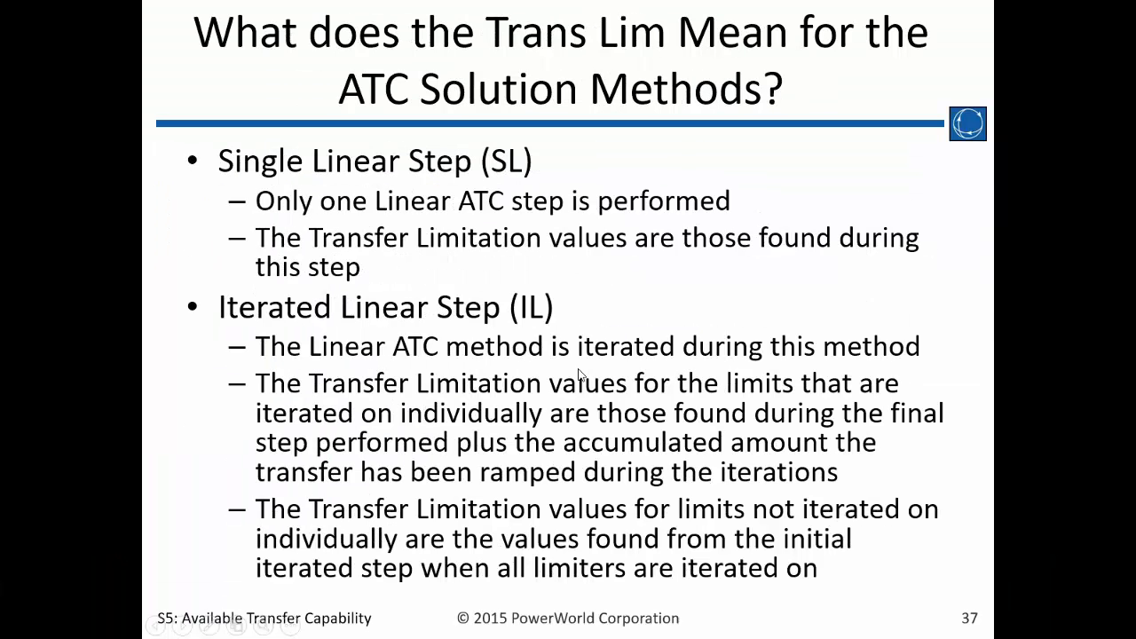
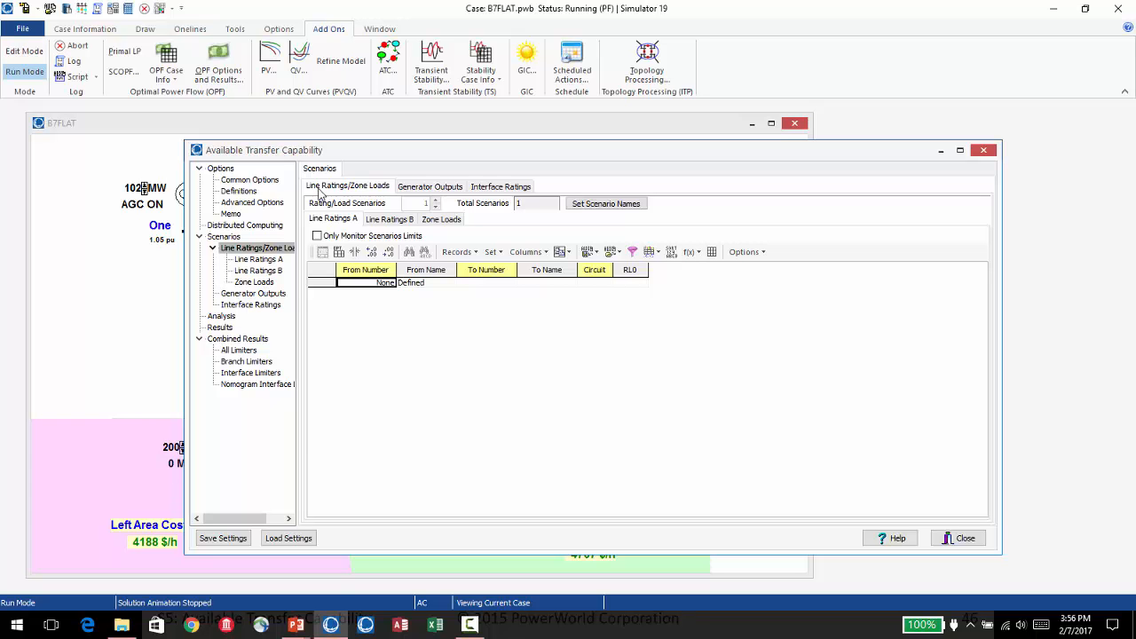
- Look through the scenario definitions for generator outputs, interface ratings, and line ratings with zone loads
left_click(437, 189)
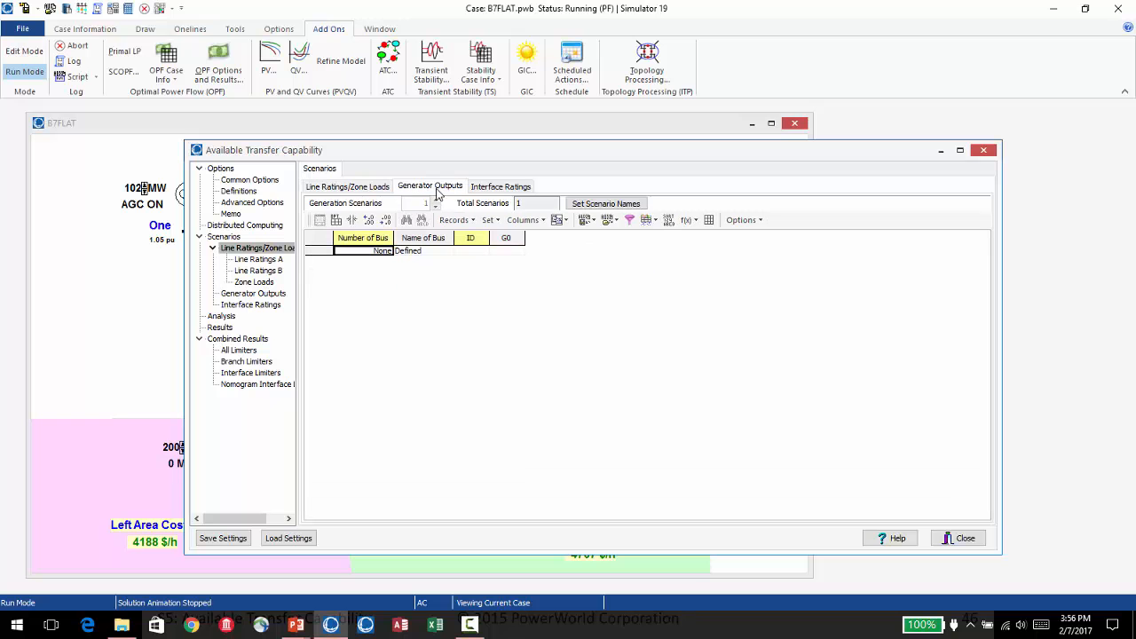
left_click(494, 188)
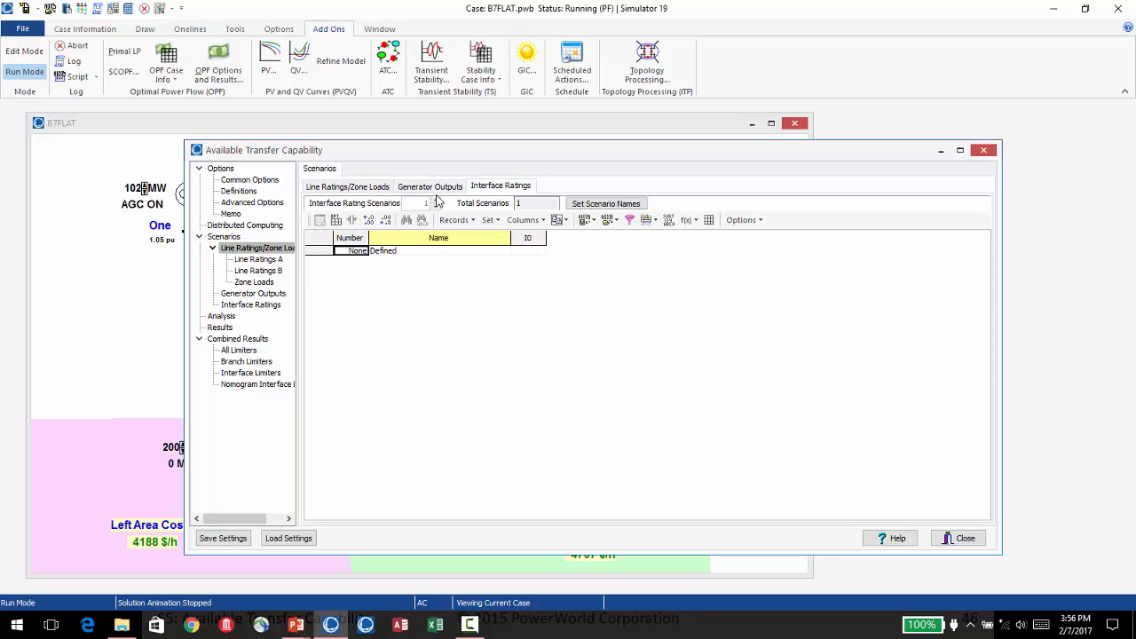
left_click(352, 188)
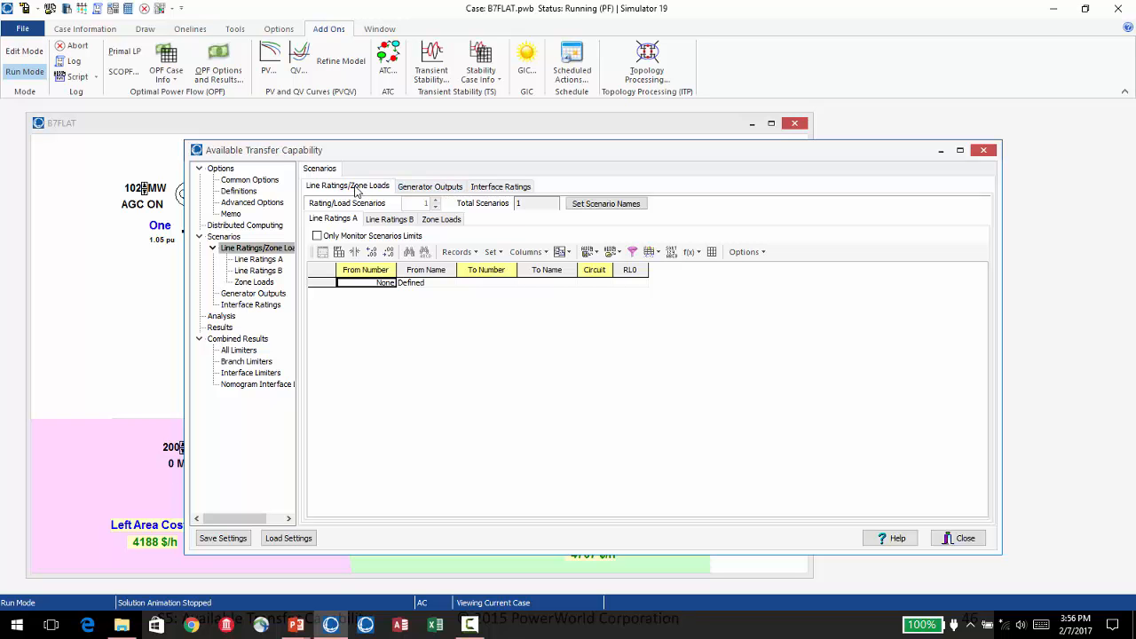
left_click(452, 190)
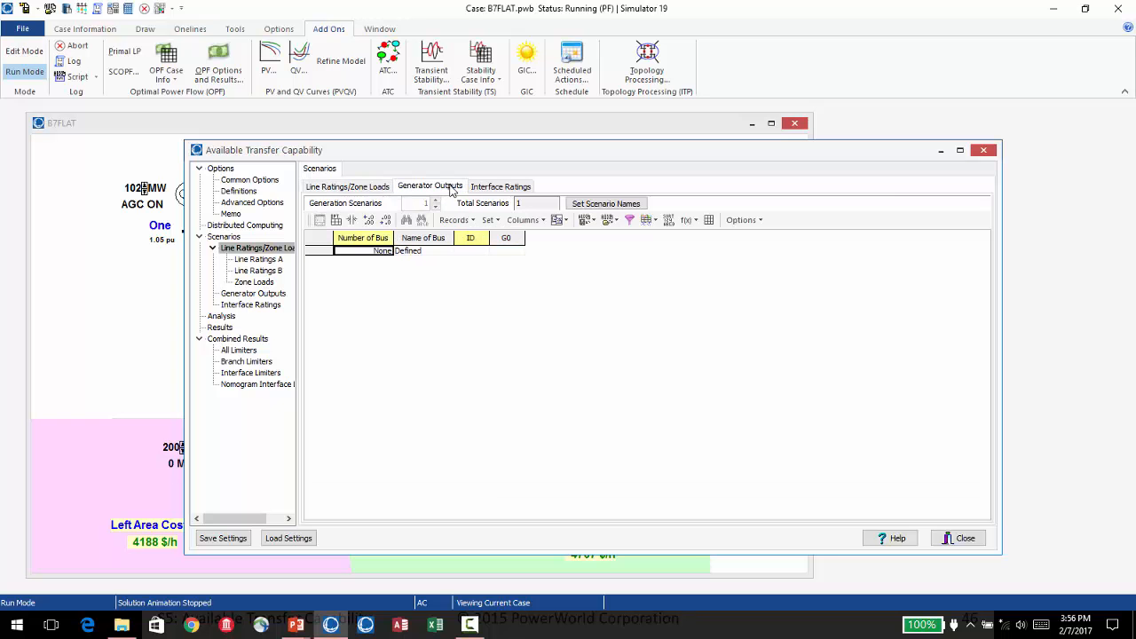
left_click(488, 189)
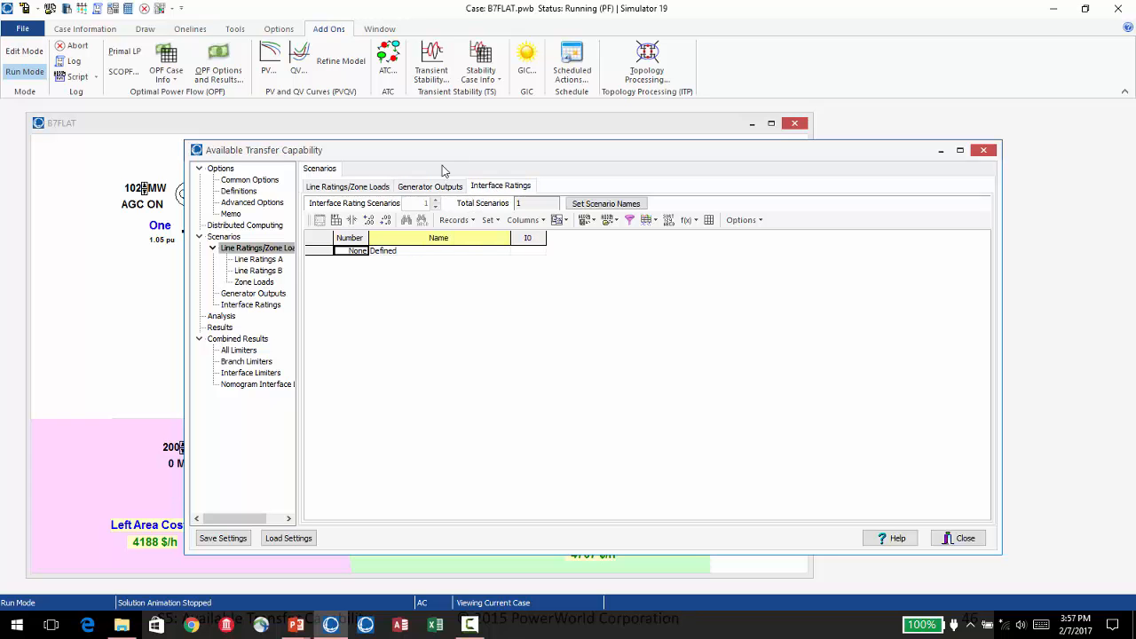
- Insert the branch from bus 2 (Two) to bus 5 (Five), circuit 1, into the Line Ratings A scenario table
left_click(364, 189)
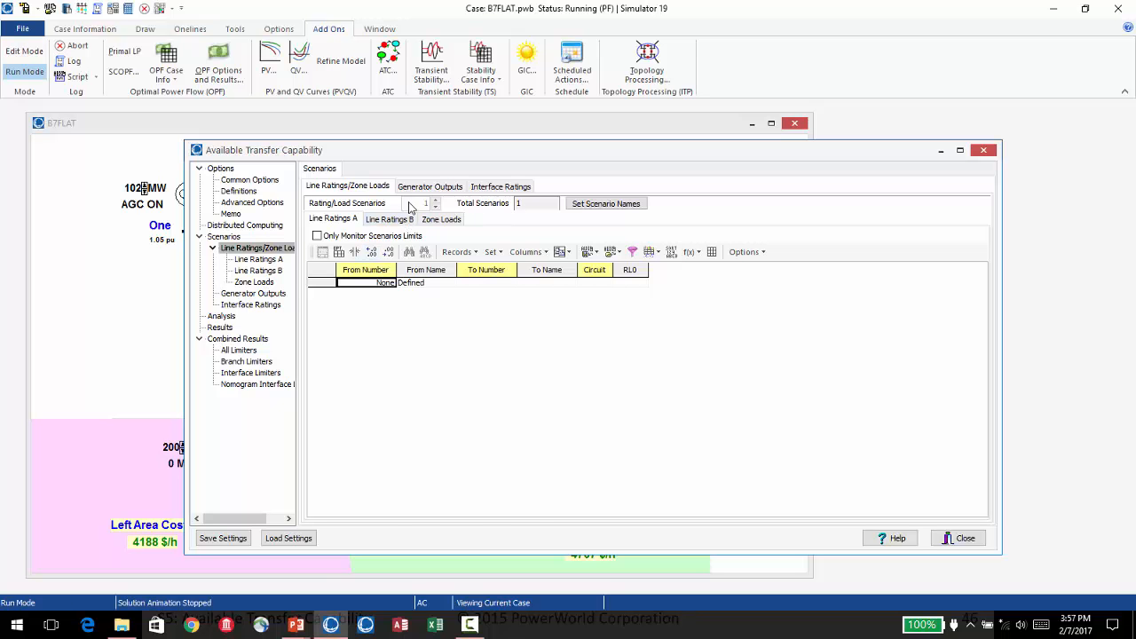
right_click(389, 287)
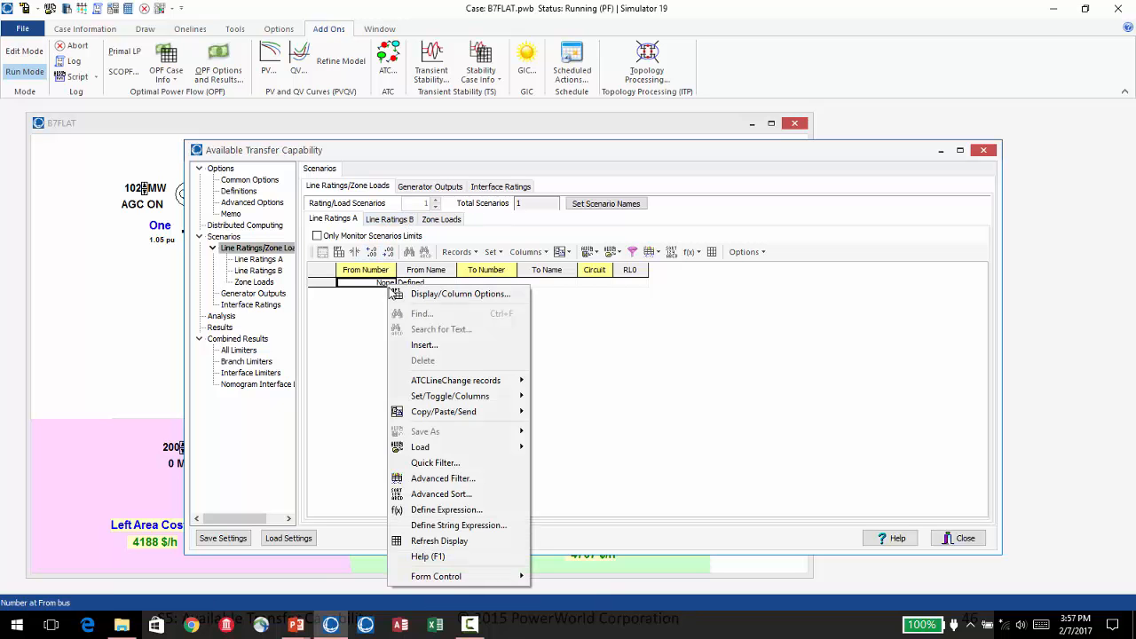
left_click(462, 346)
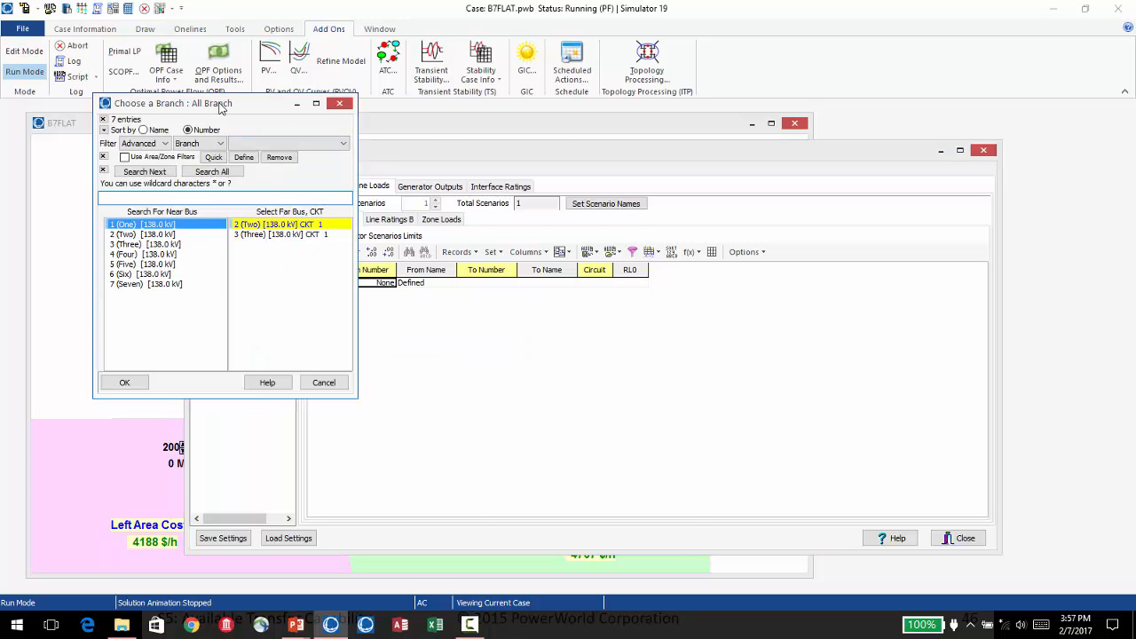
left_click_drag(220, 107, 760, 243)
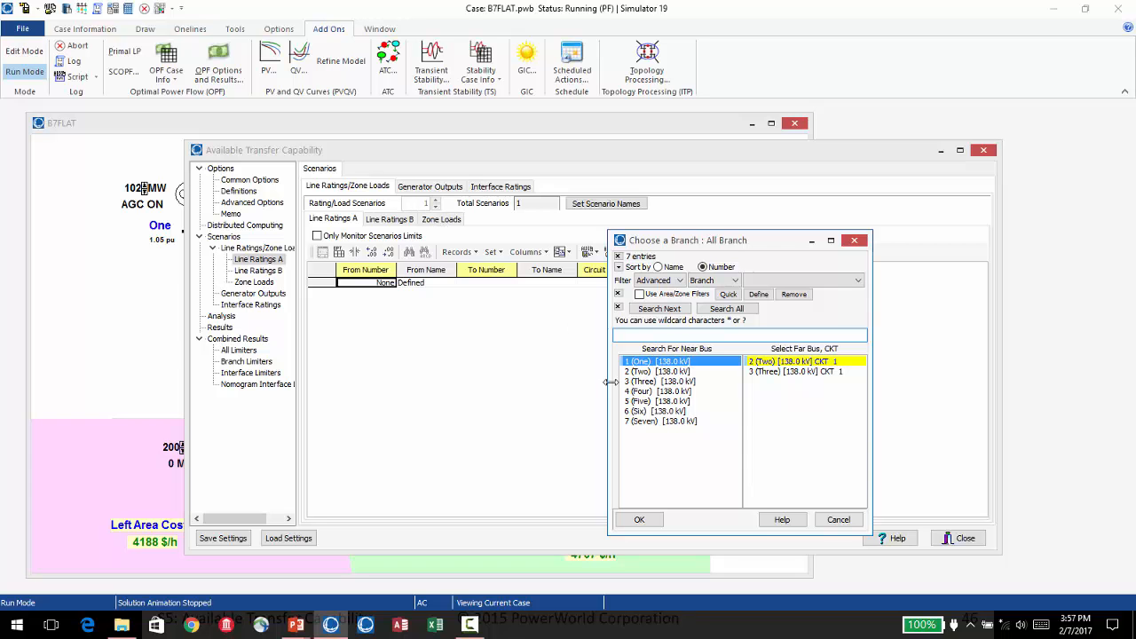
left_click(660, 372)
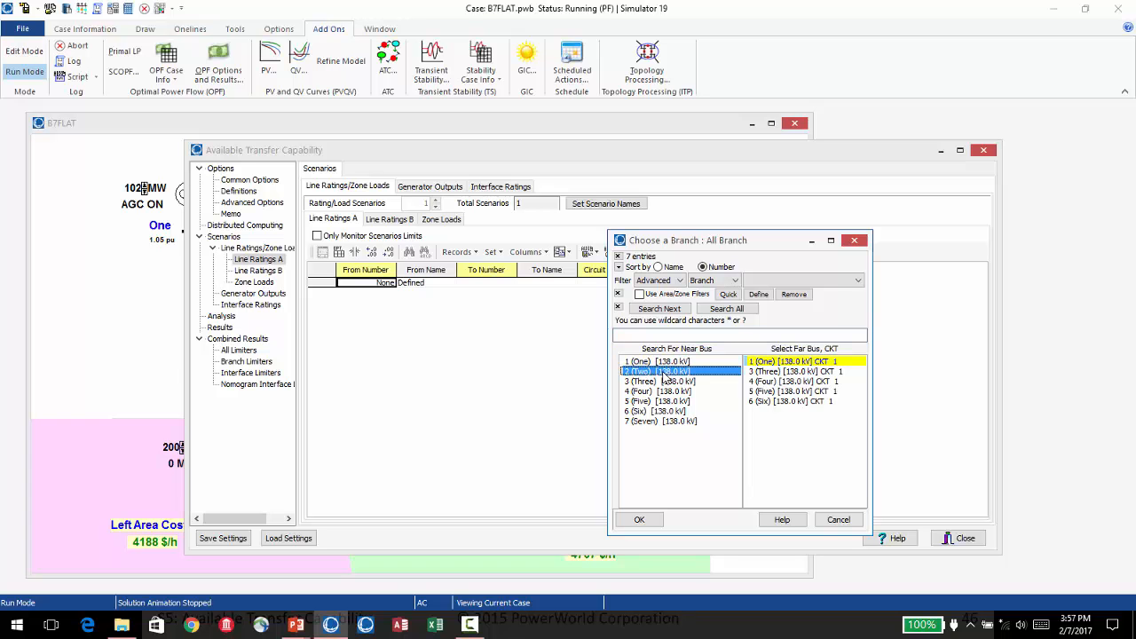
left_click(790, 394)
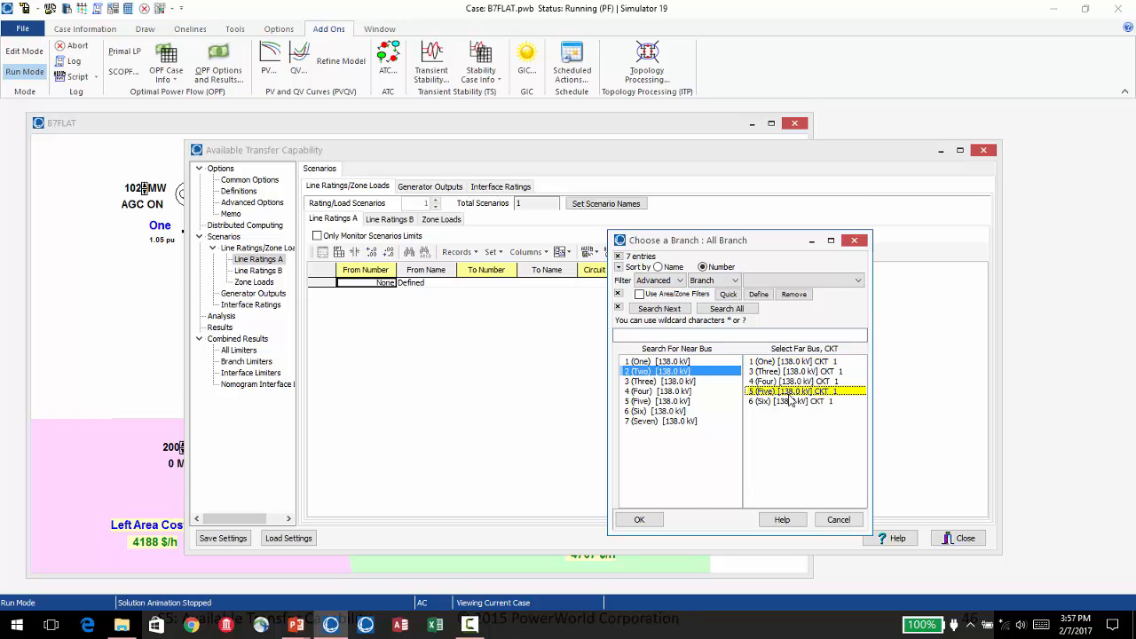
left_click(647, 522)
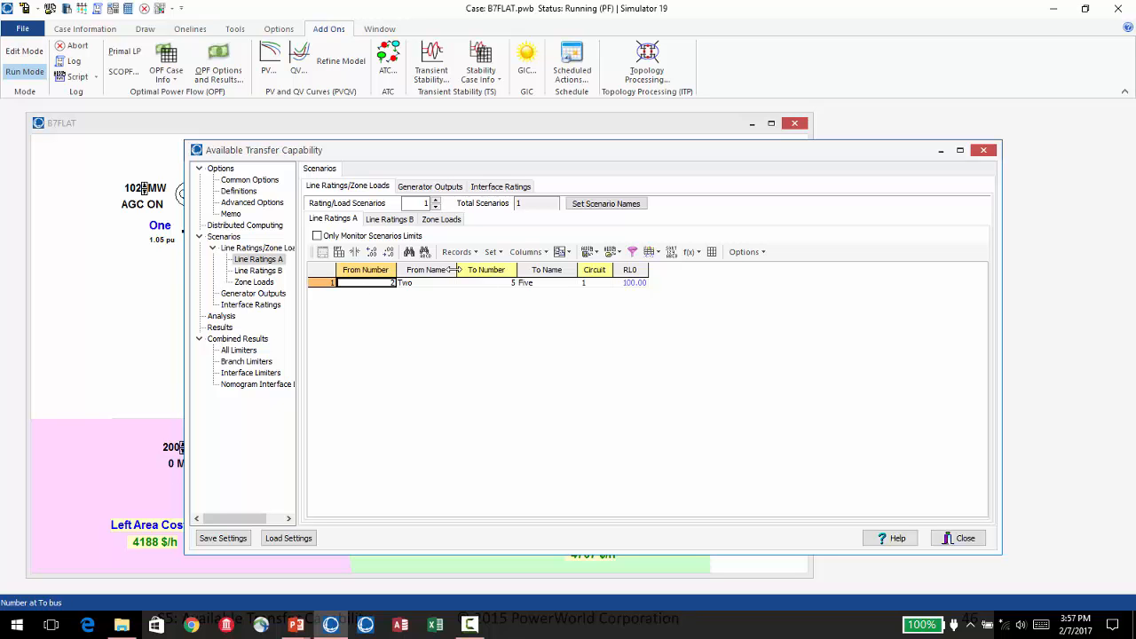
- Narrow the From Name column of the line ratings table and raise the number of rating/load scenarios to 3
left_click_drag(457, 269, 437, 273)
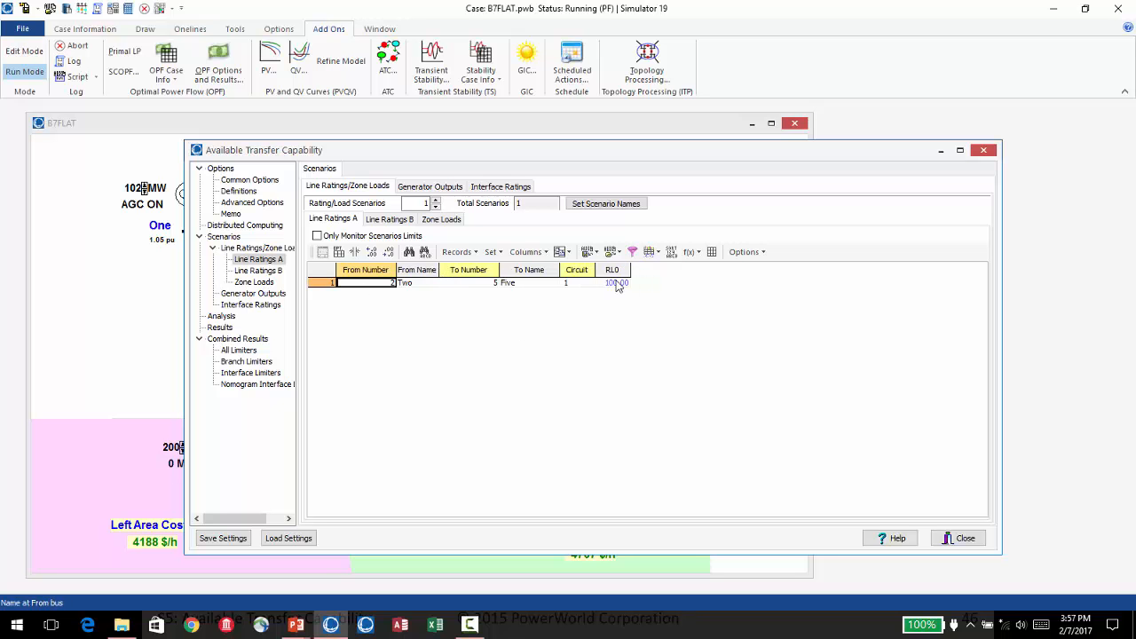
left_click(436, 200)
left_click(436, 201)
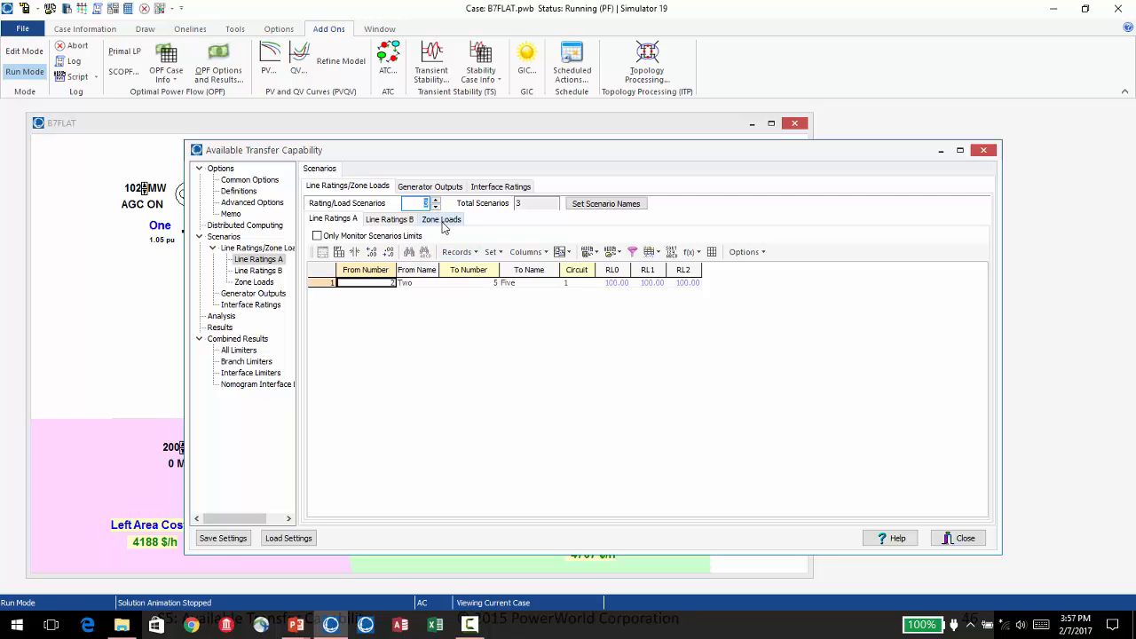
- Insert zone 1 into the Zone Loads scenario table
left_click(442, 221)
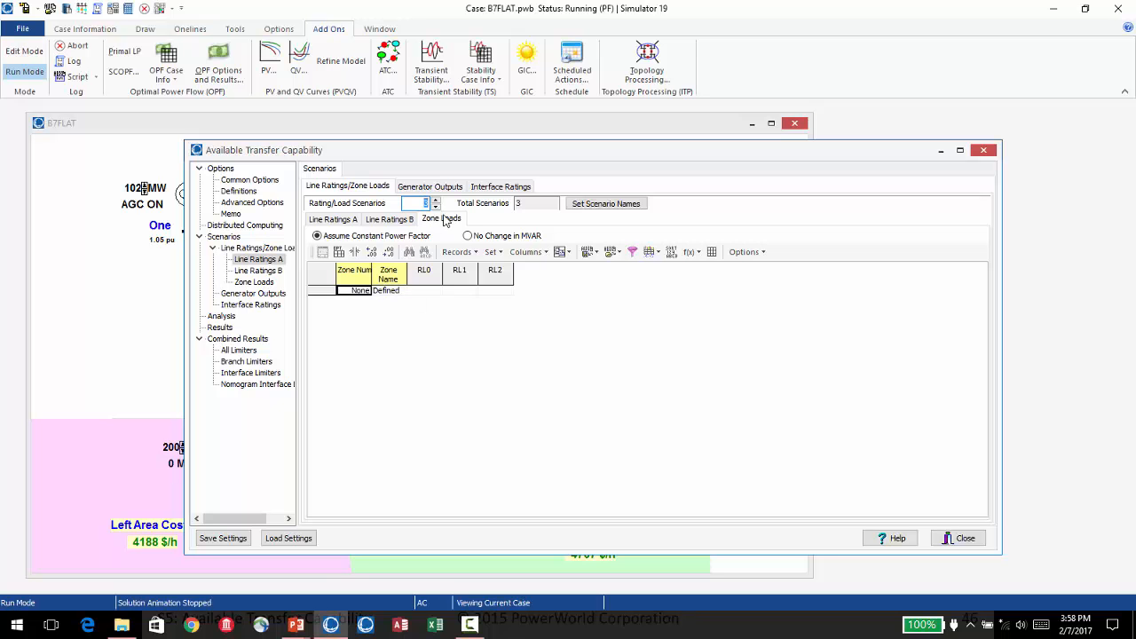
right_click(360, 299)
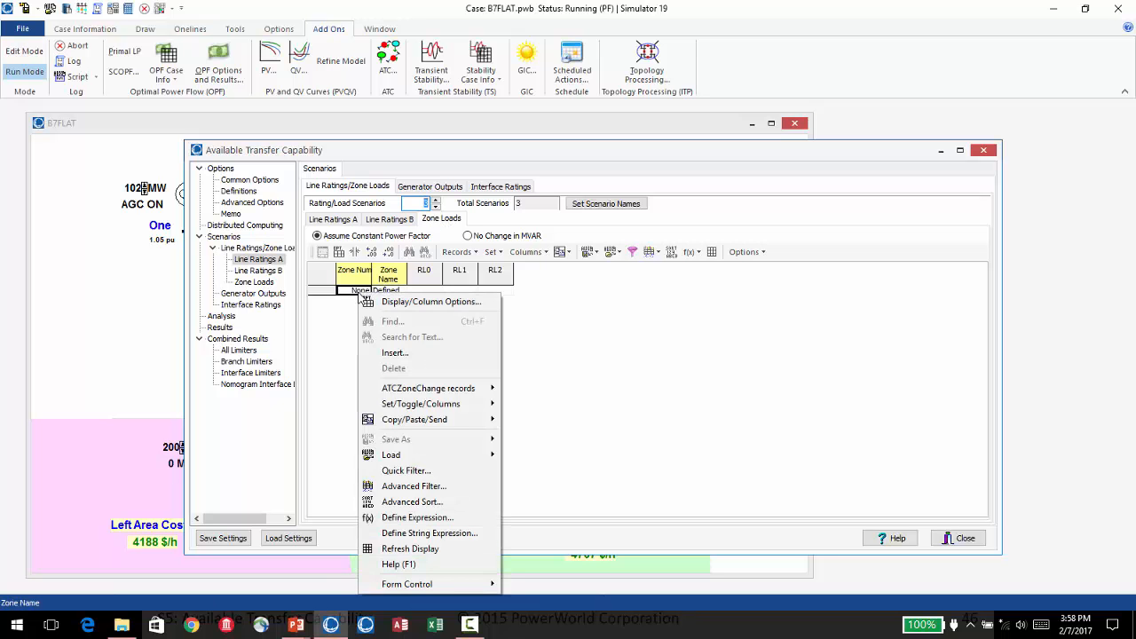
left_click(398, 355)
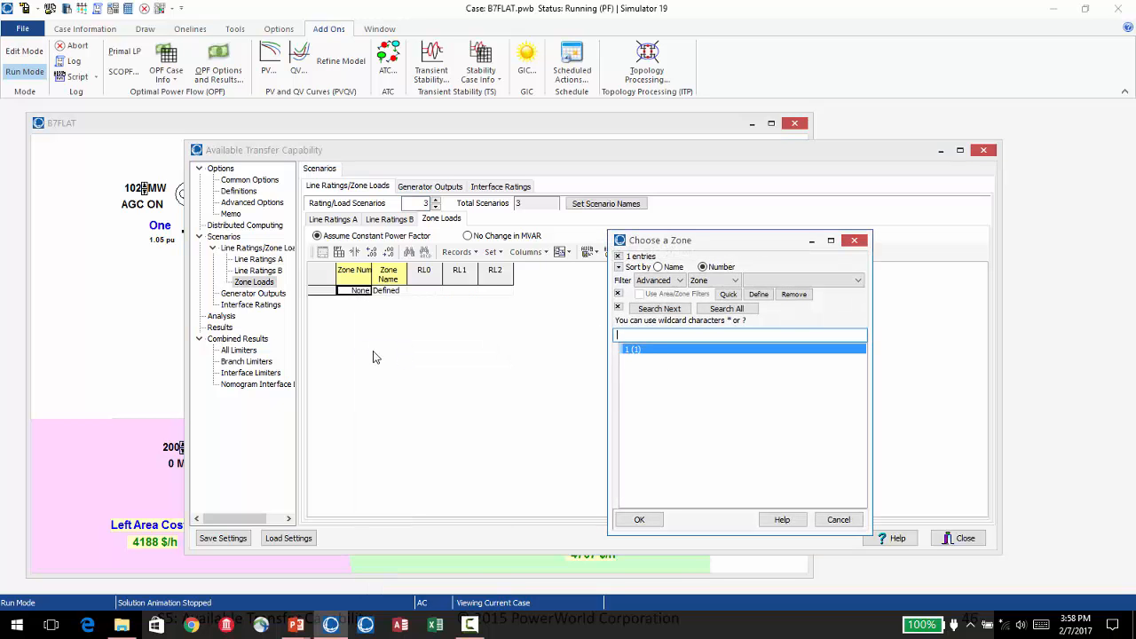
left_click(648, 524)
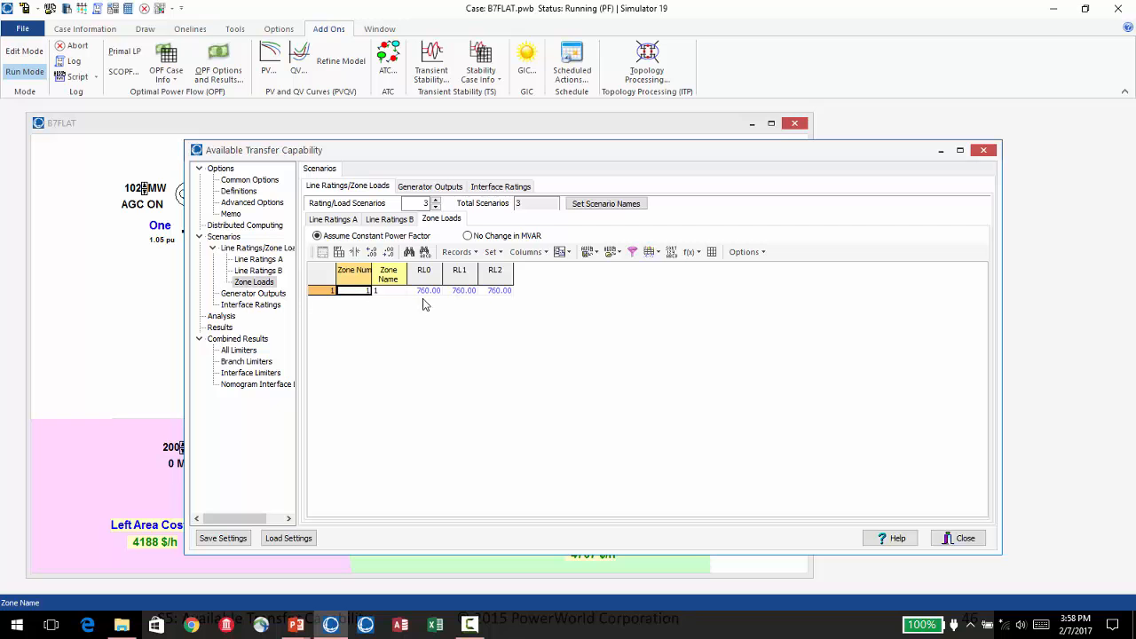
- Set the zone 1 load to 730 in scenario RL0 and to 790 in scenario RL2
left_click(468, 294)
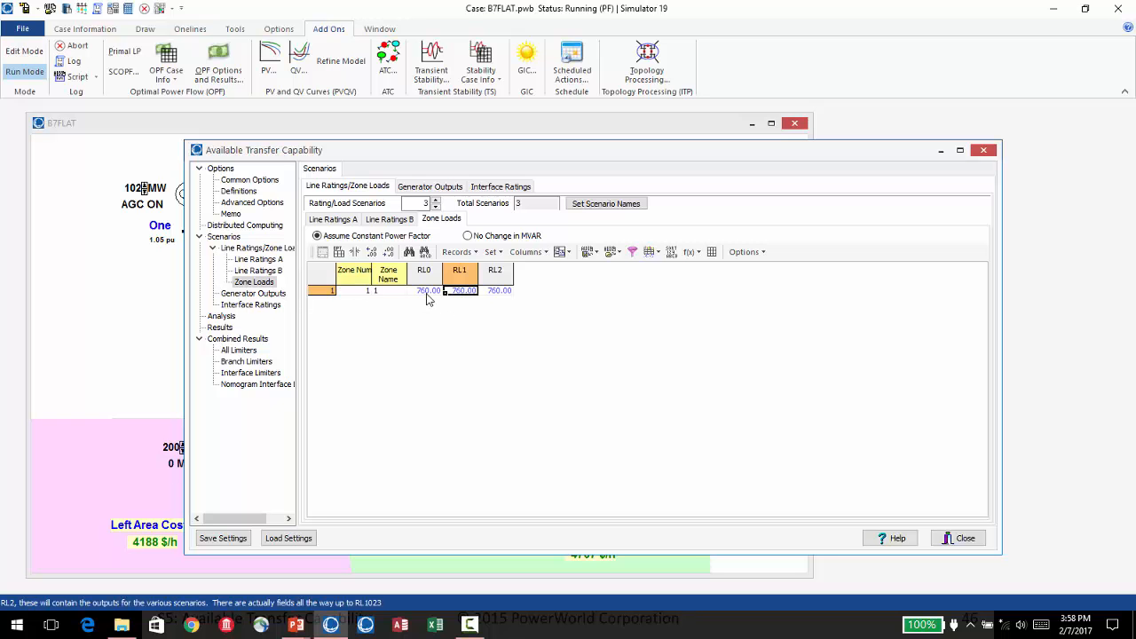
left_click(427, 293)
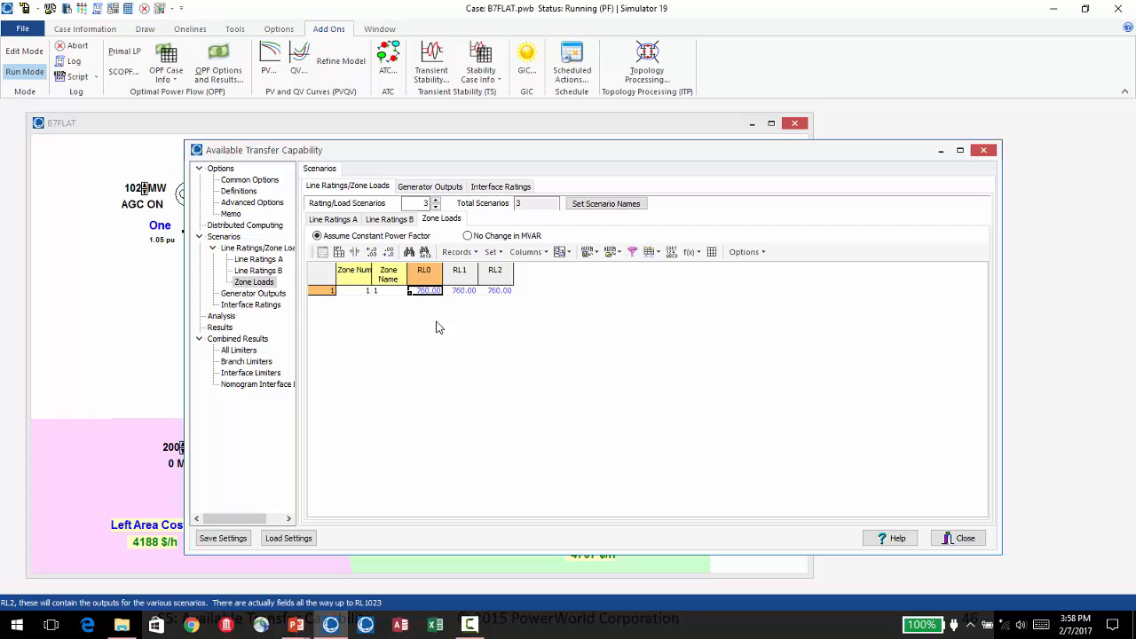
type("730")
key("Return")
left_click(497, 290)
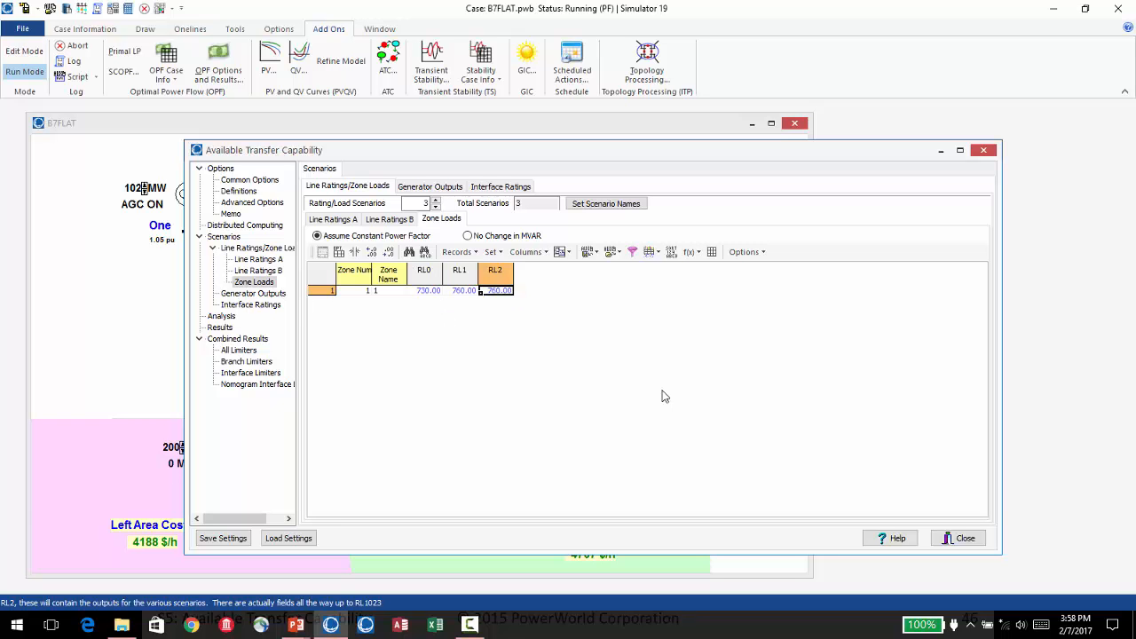
type("790")
key("Return")
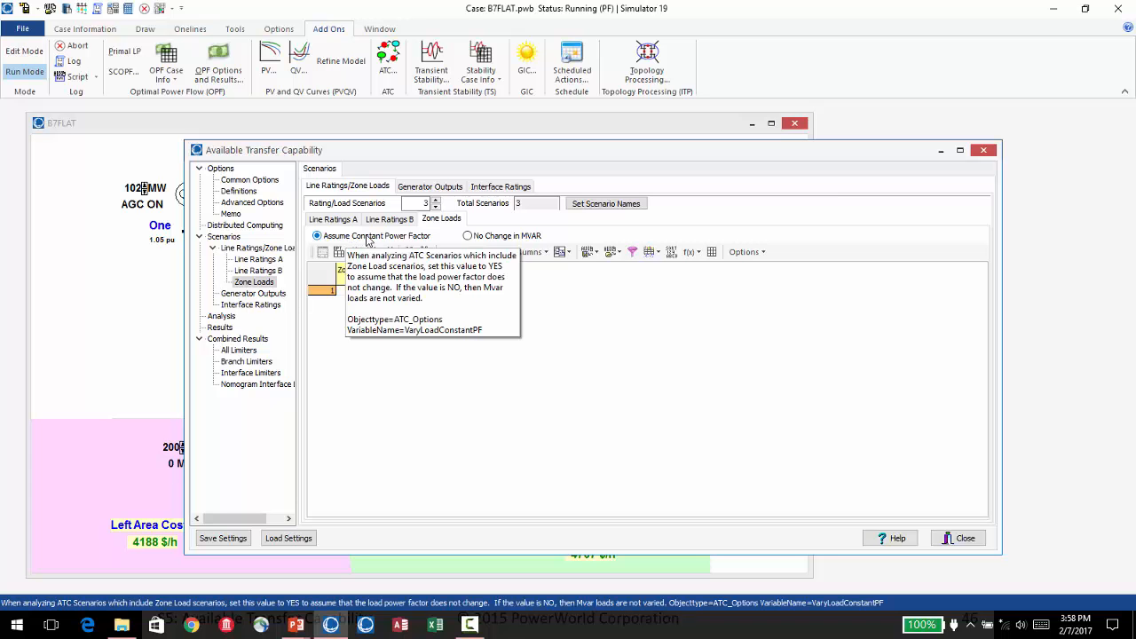
mouse_move(338, 244)
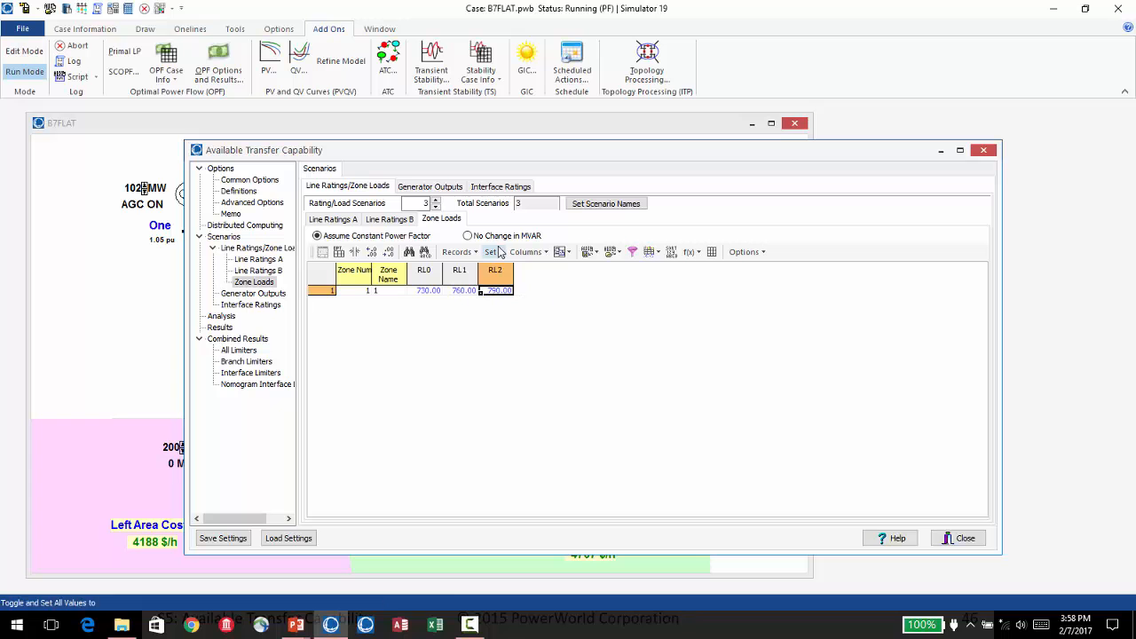
mouse_move(497, 245)
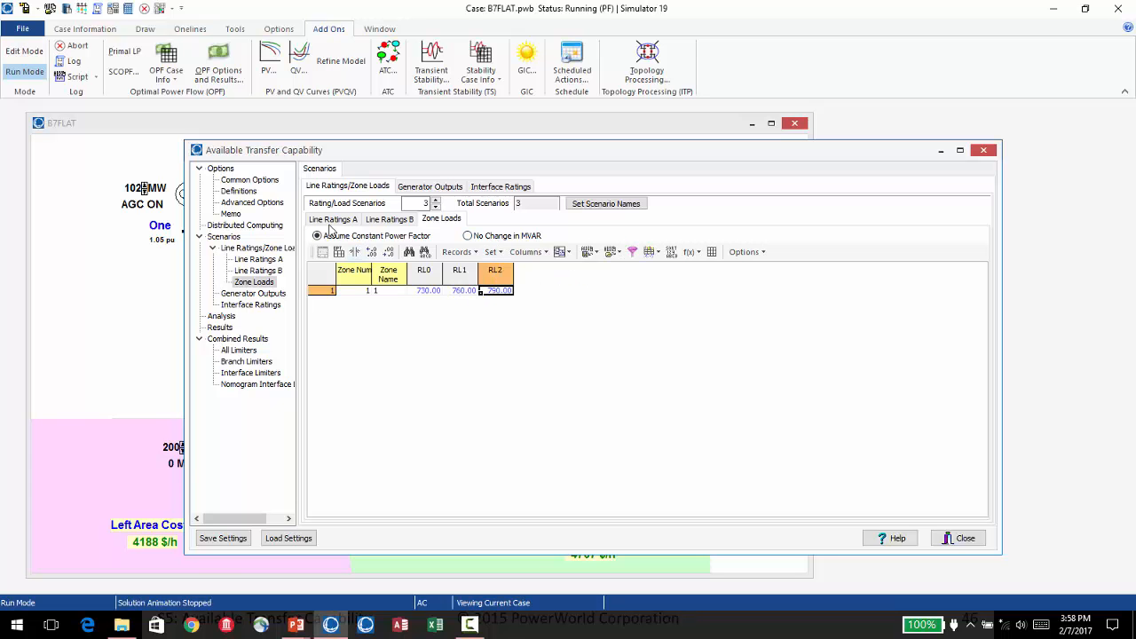
- Set the Line Ratings A value of the branch from bus 2 to bus 5 to 105 in RL0 and 95 in RL2
left_click(330, 219)
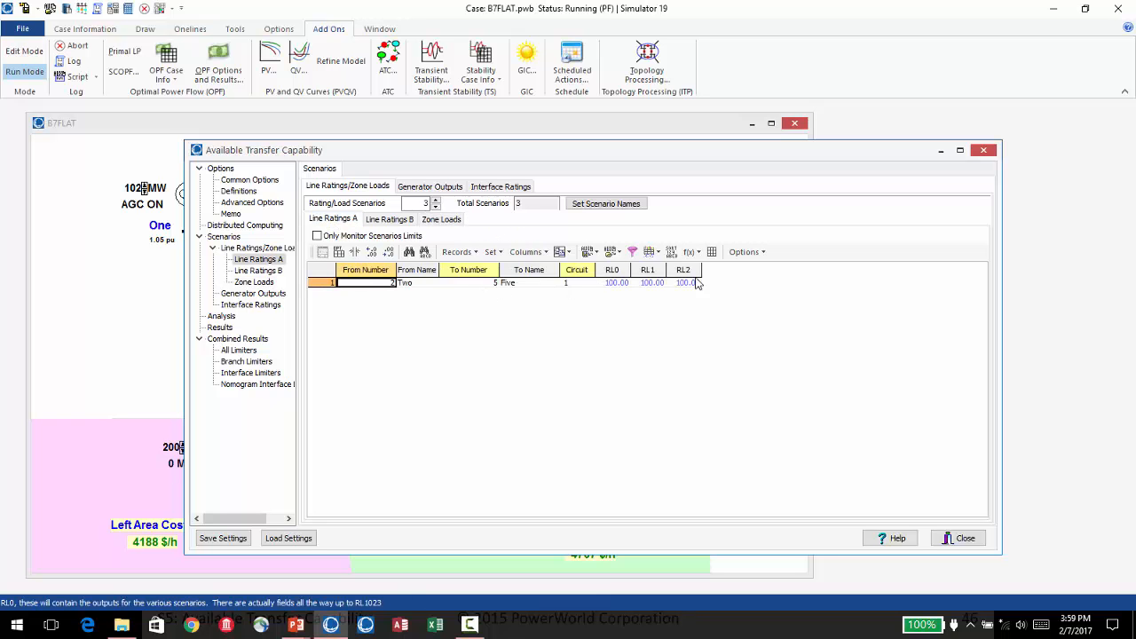
left_click(653, 284)
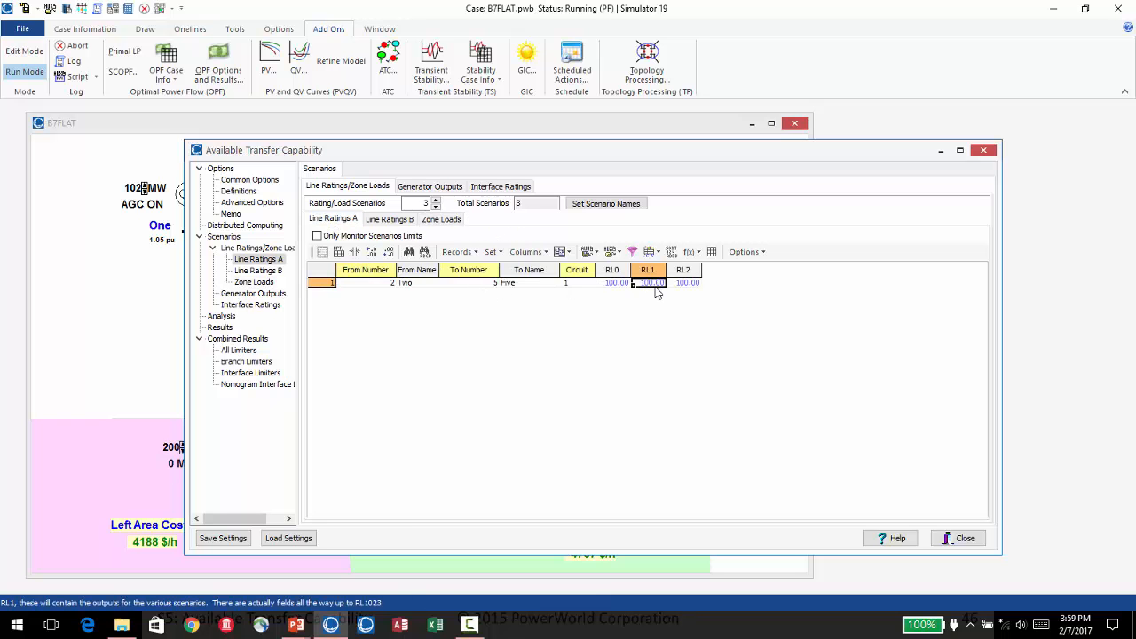
left_click(619, 284)
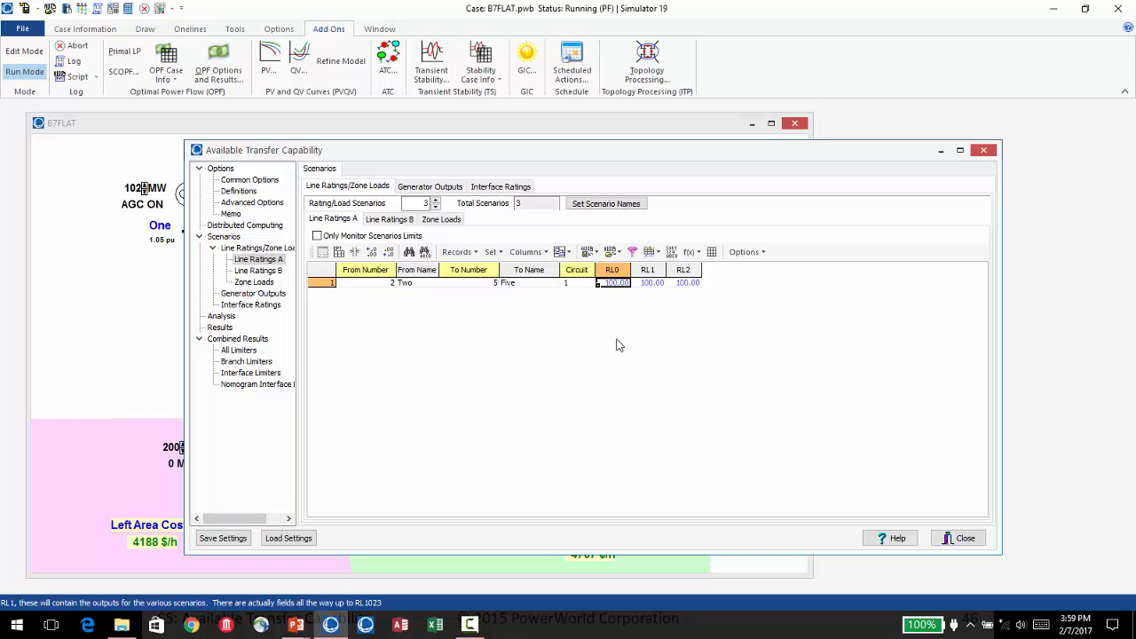
type("105")
key("Return")
left_click(686, 283)
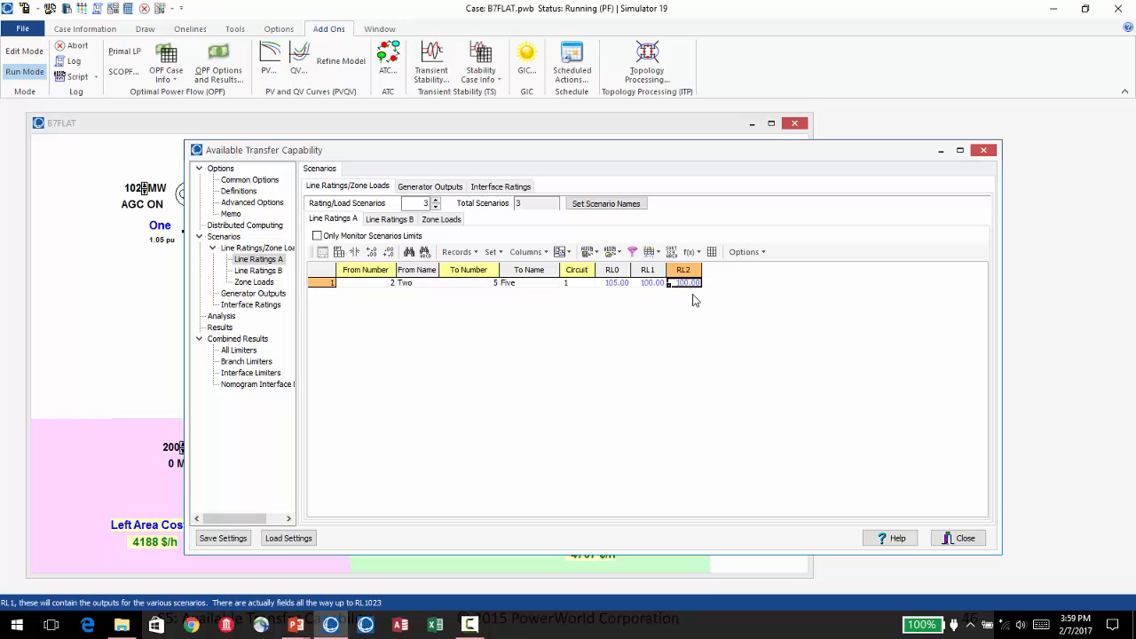
type("95")
key("Return")
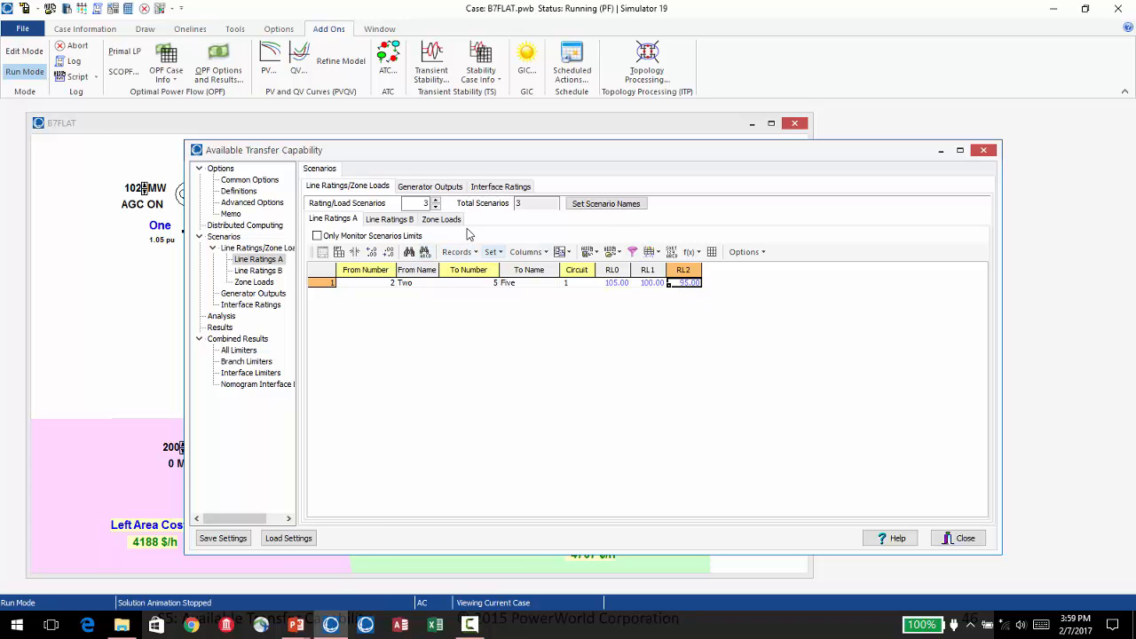
- Rename the rating/load scenarios RL0, RL1 and RL2 as 15C, 20C and 25C
left_click(595, 206)
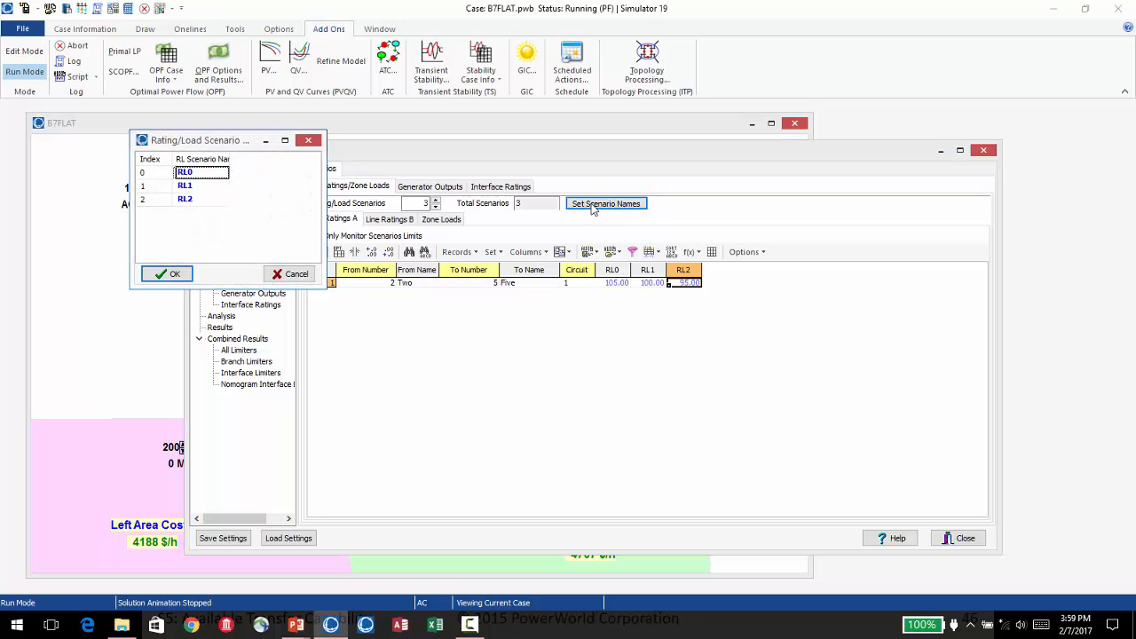
left_click(201, 175)
type("15C")
left_click(196, 187)
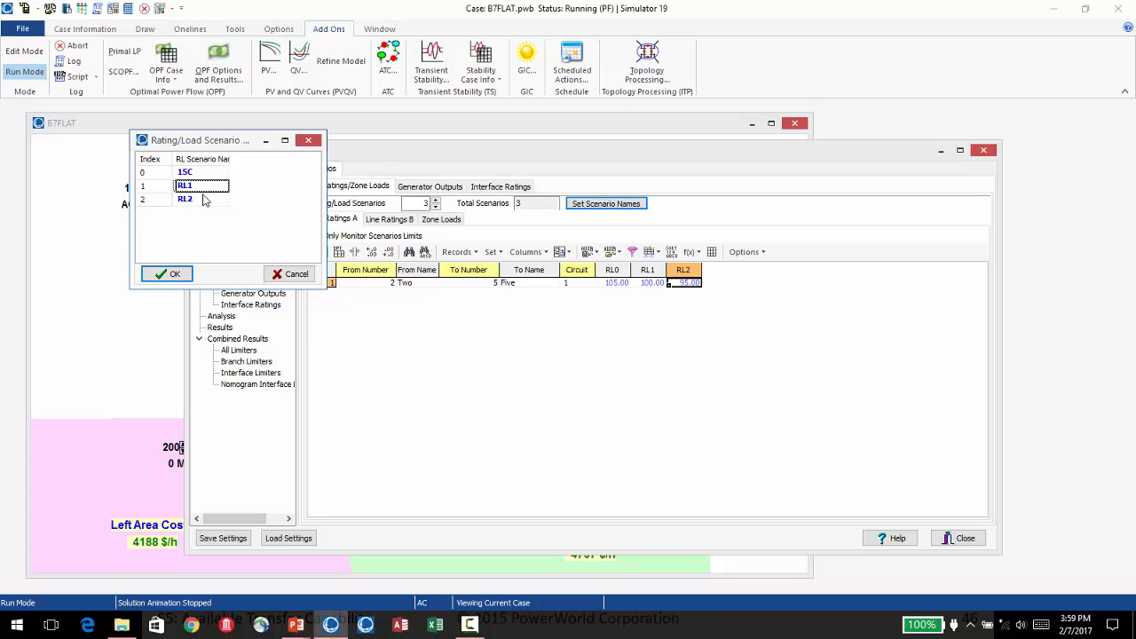
type("20C")
key("Return")
left_click(199, 202)
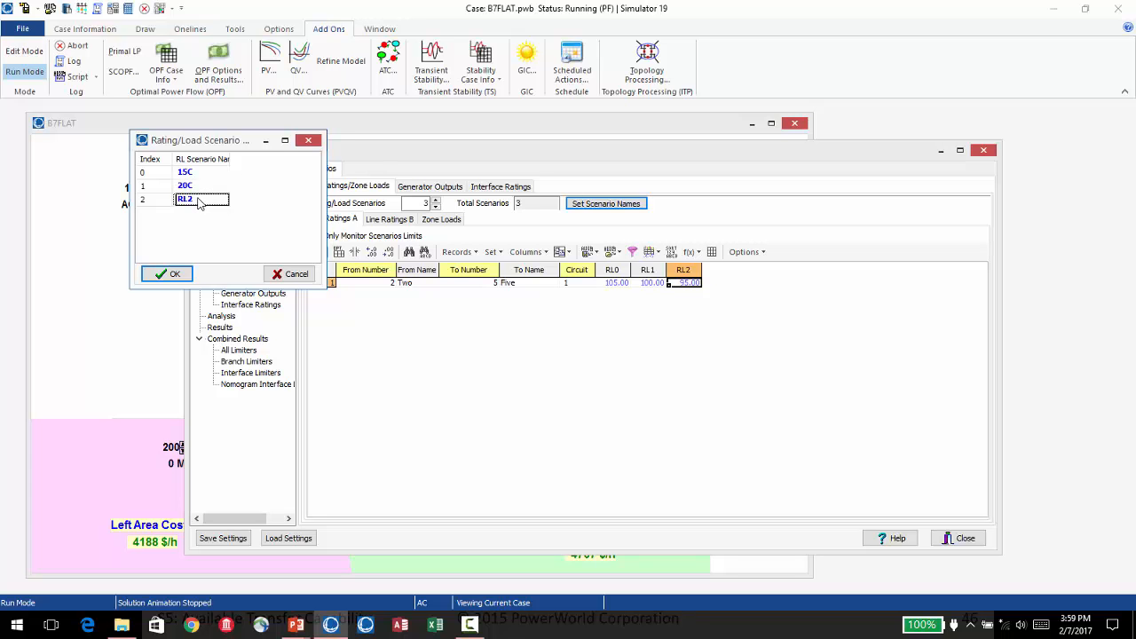
type("25C")
left_click(164, 275)
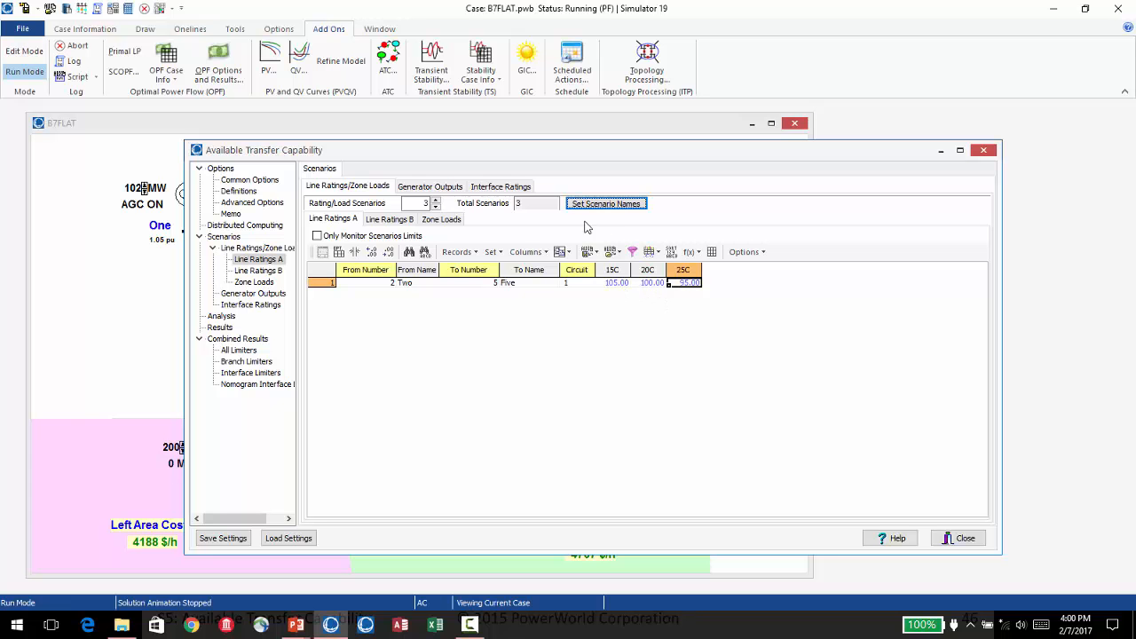
- Change the Default limit group's normal rating set for lines and transformers to A in the limit monitoring settings
left_click(390, 220)
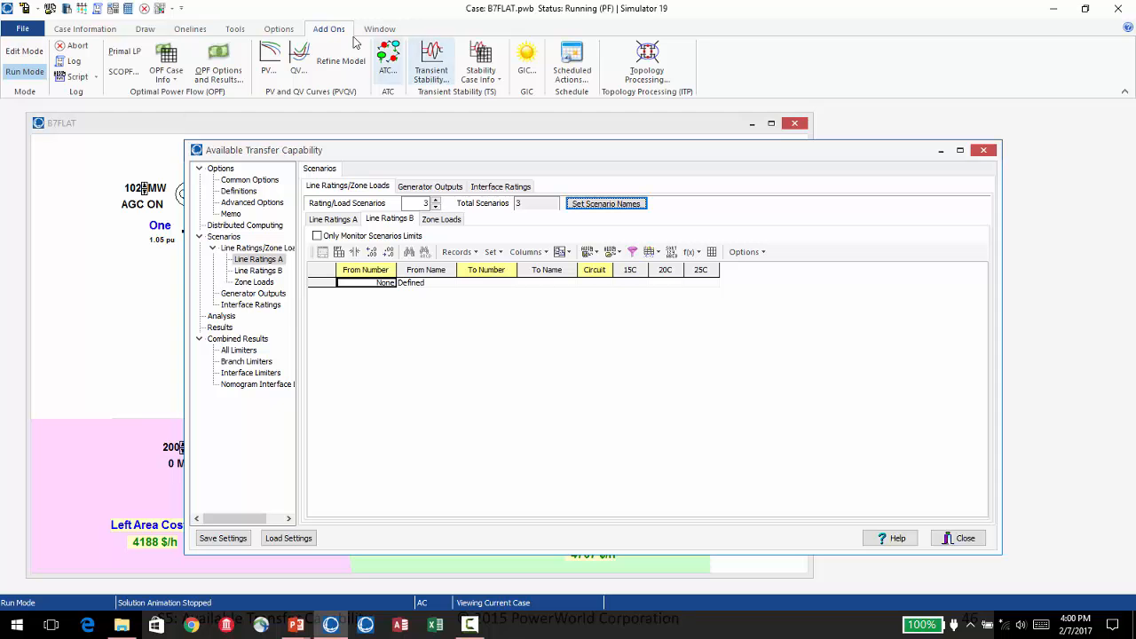
left_click(283, 31)
left_click(236, 29)
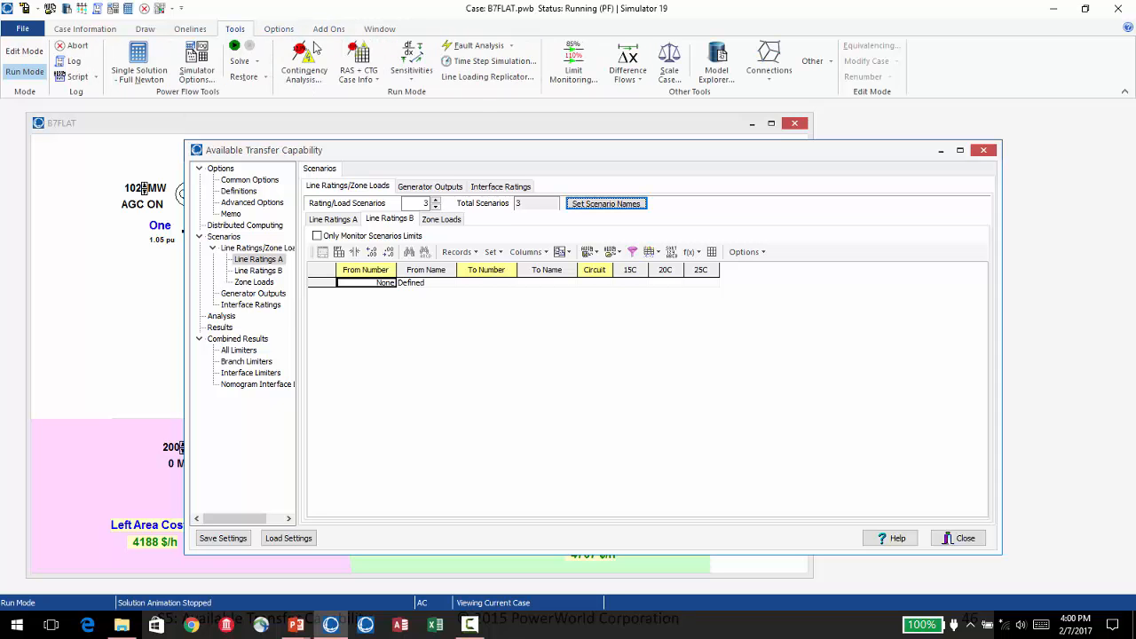
left_click(572, 73)
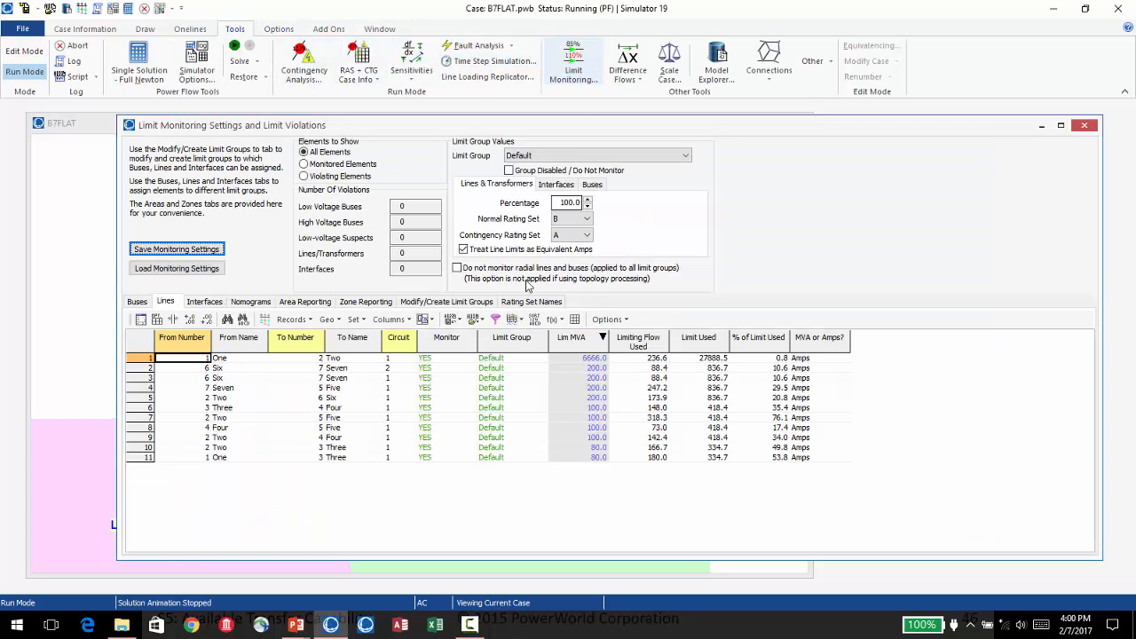
left_click(587, 219)
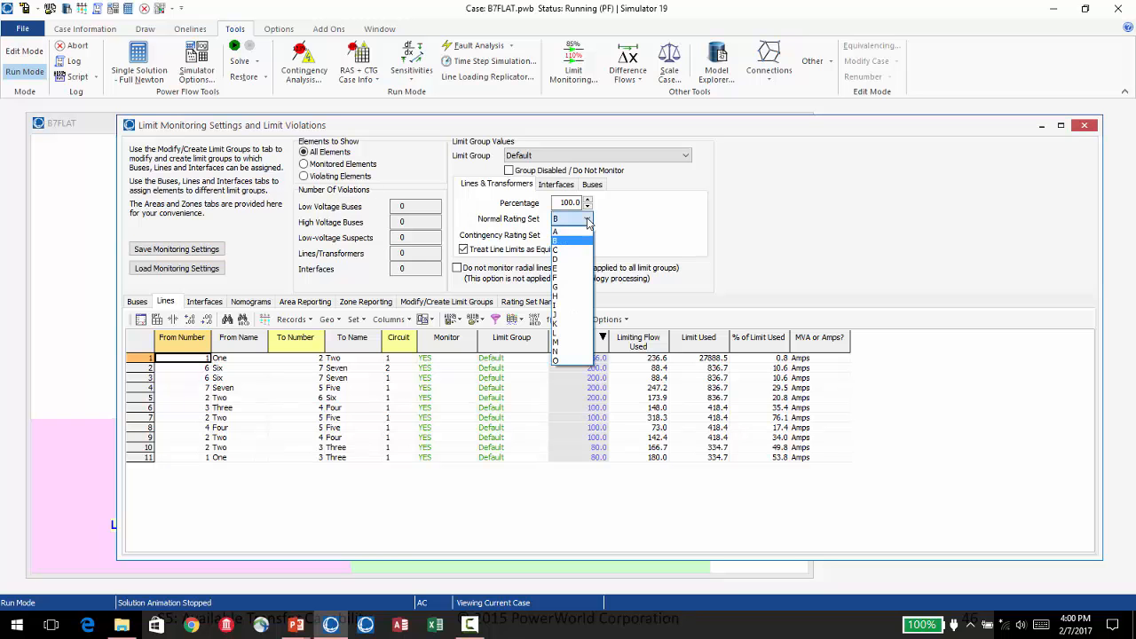
left_click(574, 232)
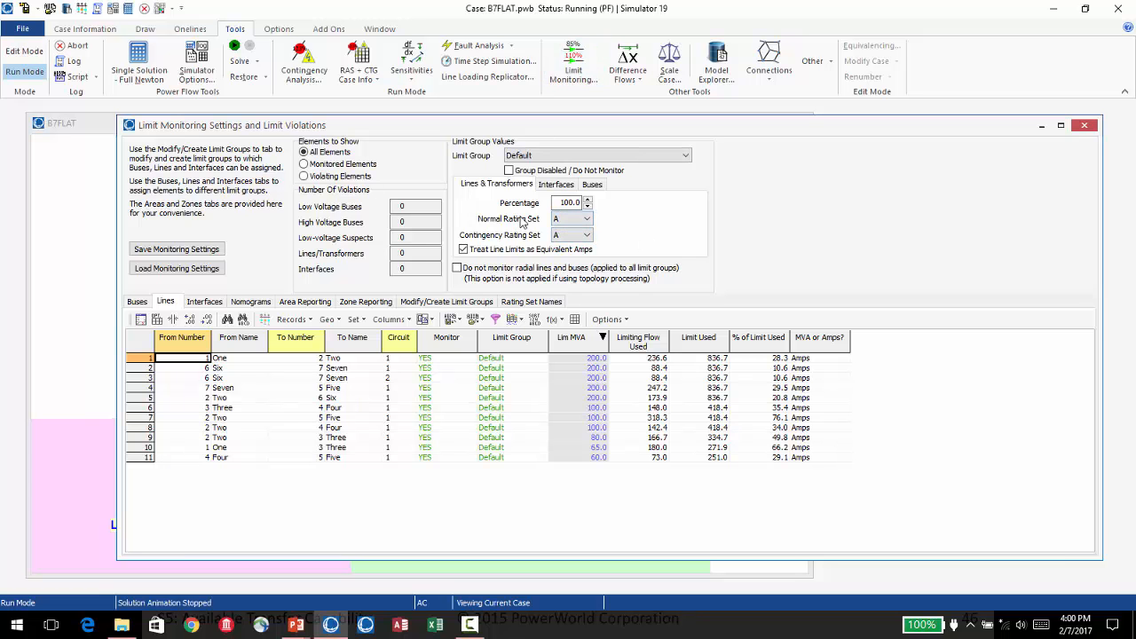
left_click(1087, 128)
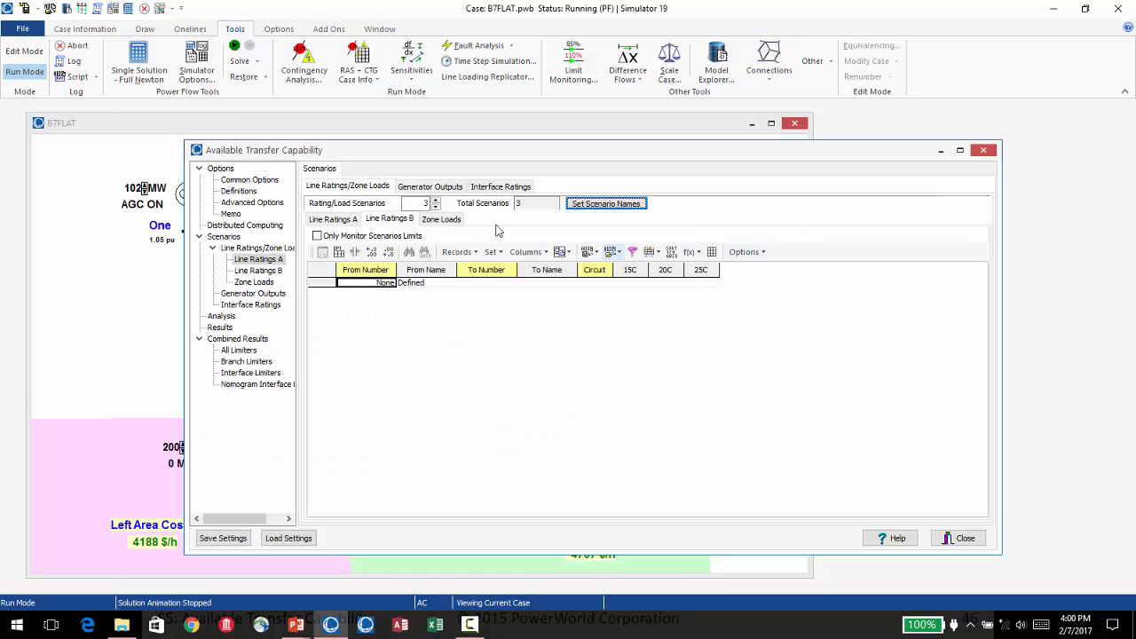
- Insert the generator at bus 2 (Two), ID 1, into the Generator Outputs scenario table
left_click(334, 220)
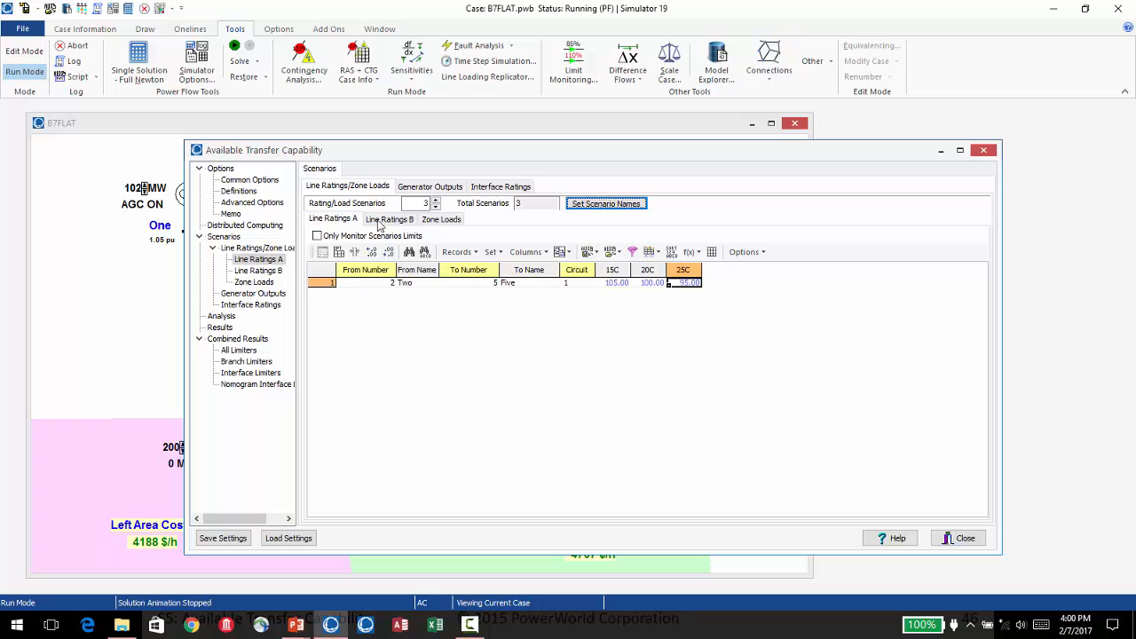
left_click(441, 219)
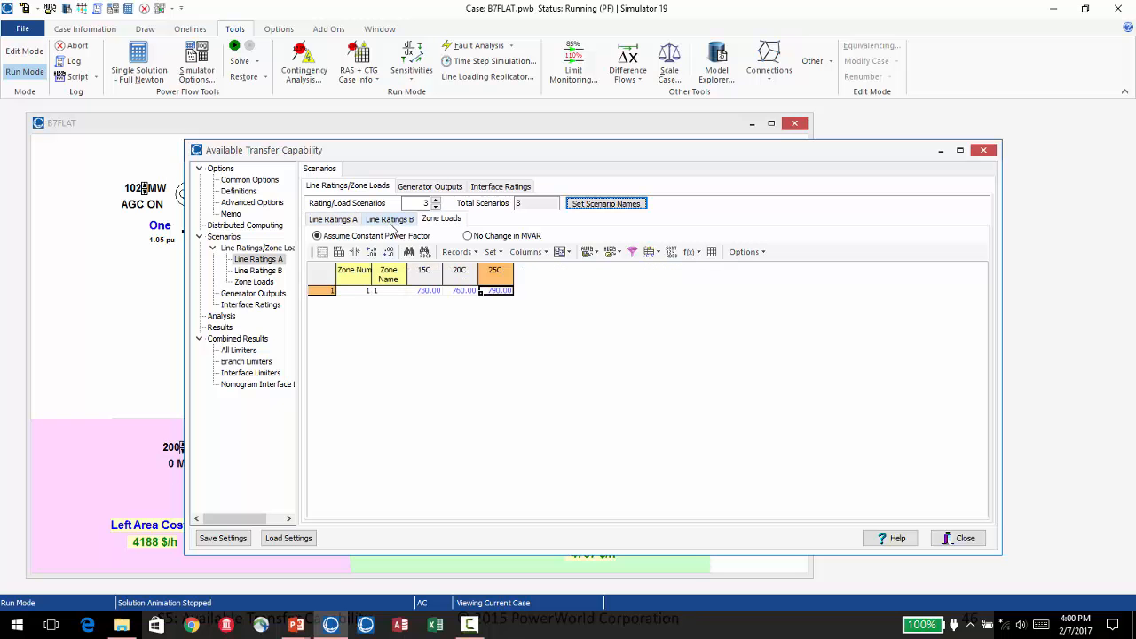
left_click(335, 222)
left_click(448, 221)
left_click(433, 188)
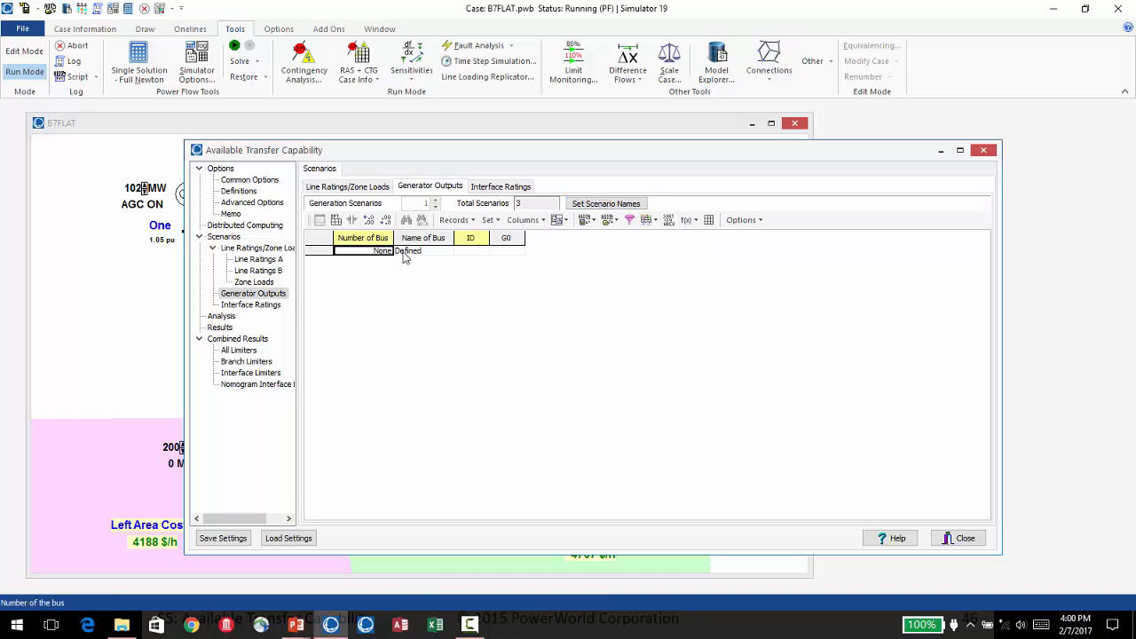
right_click(370, 256)
left_click(427, 313)
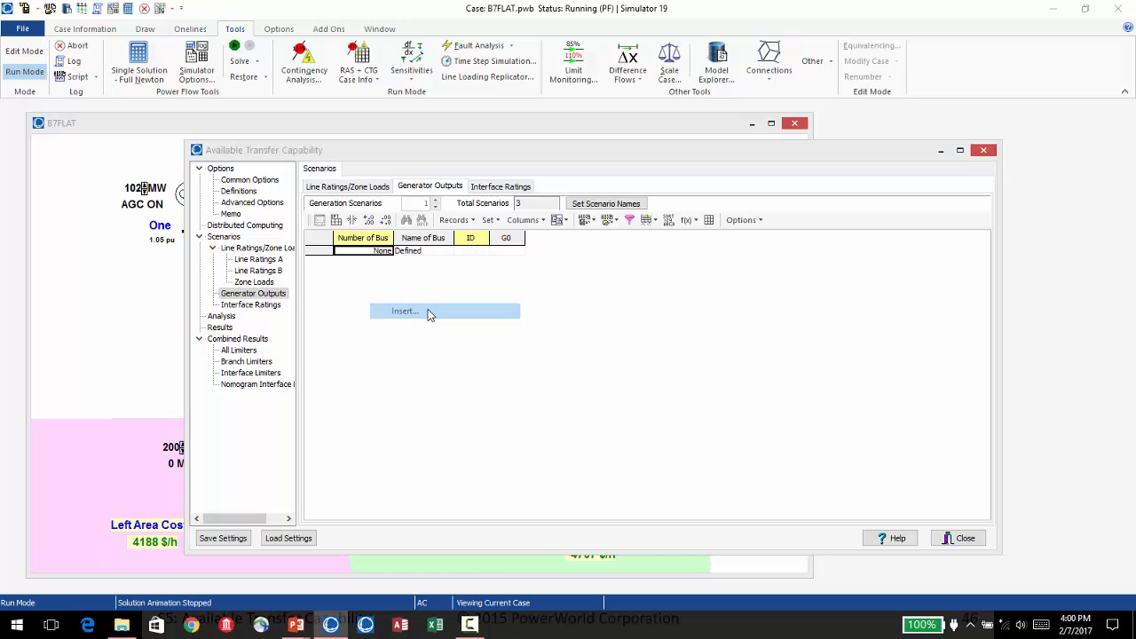
left_click(667, 361)
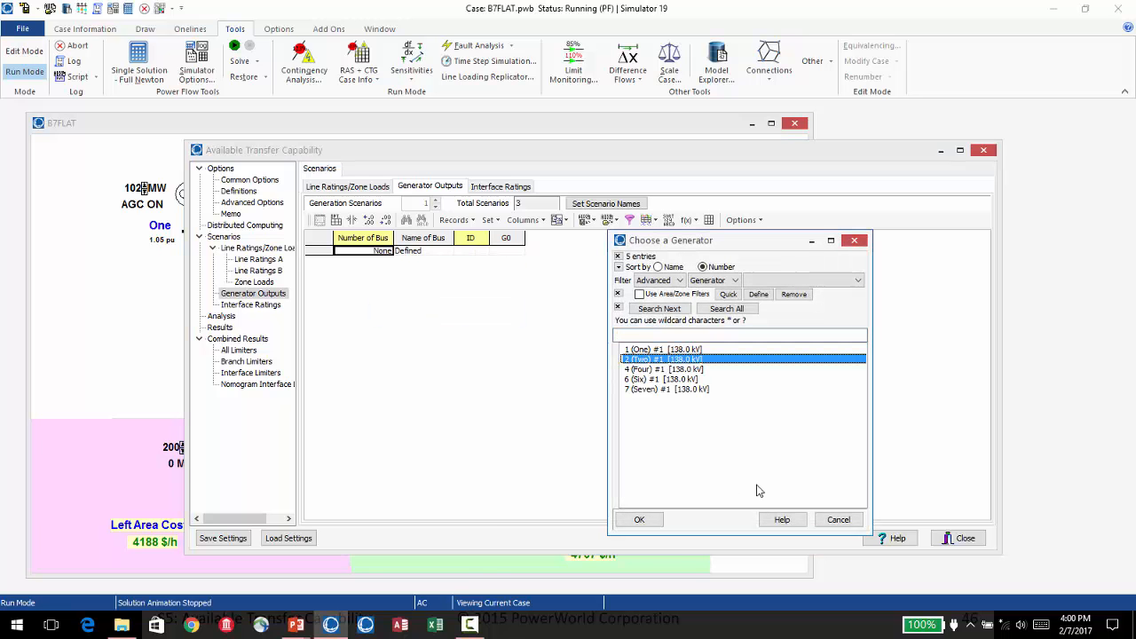
left_click(639, 519)
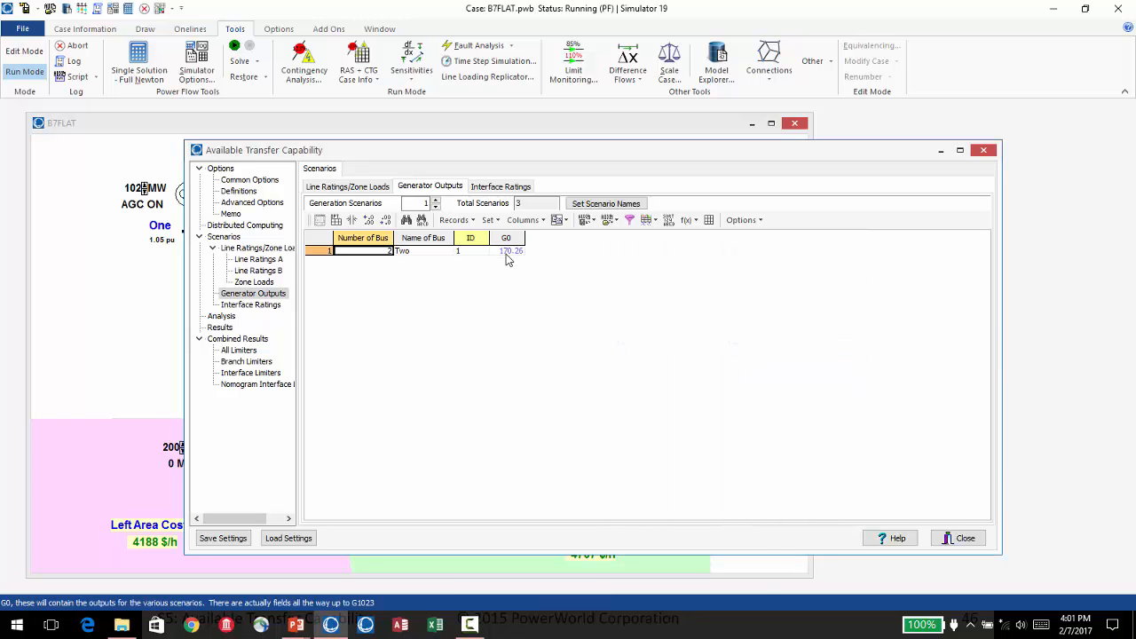
- Raise the number of generation scenarios to 3 and open the interface rating scenarios
left_click(435, 202)
left_click(436, 201)
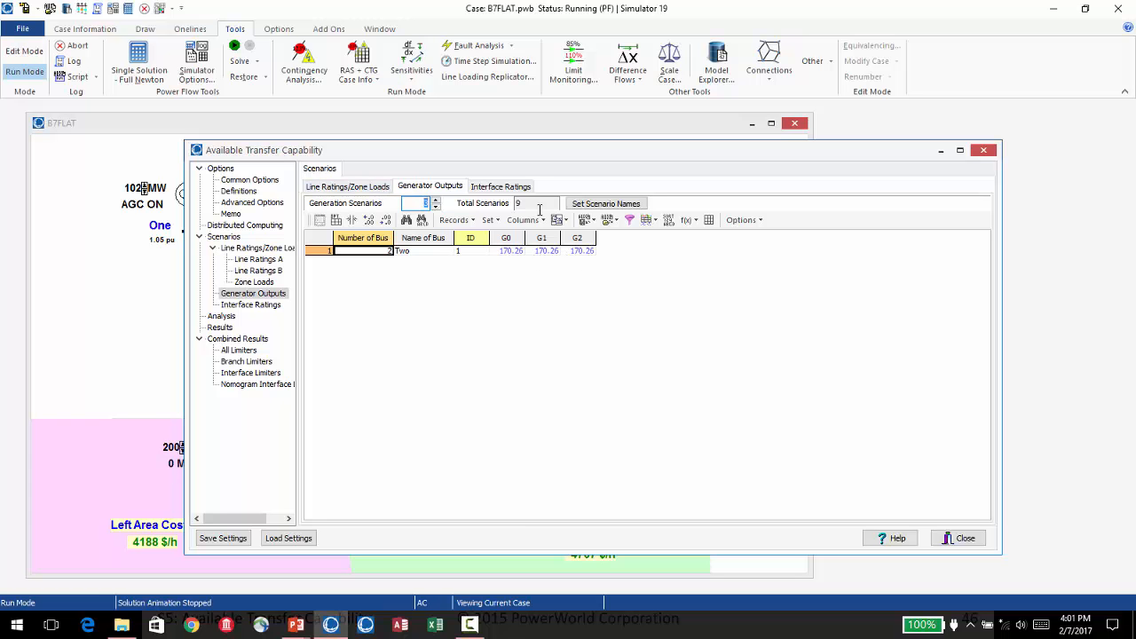
left_click(517, 186)
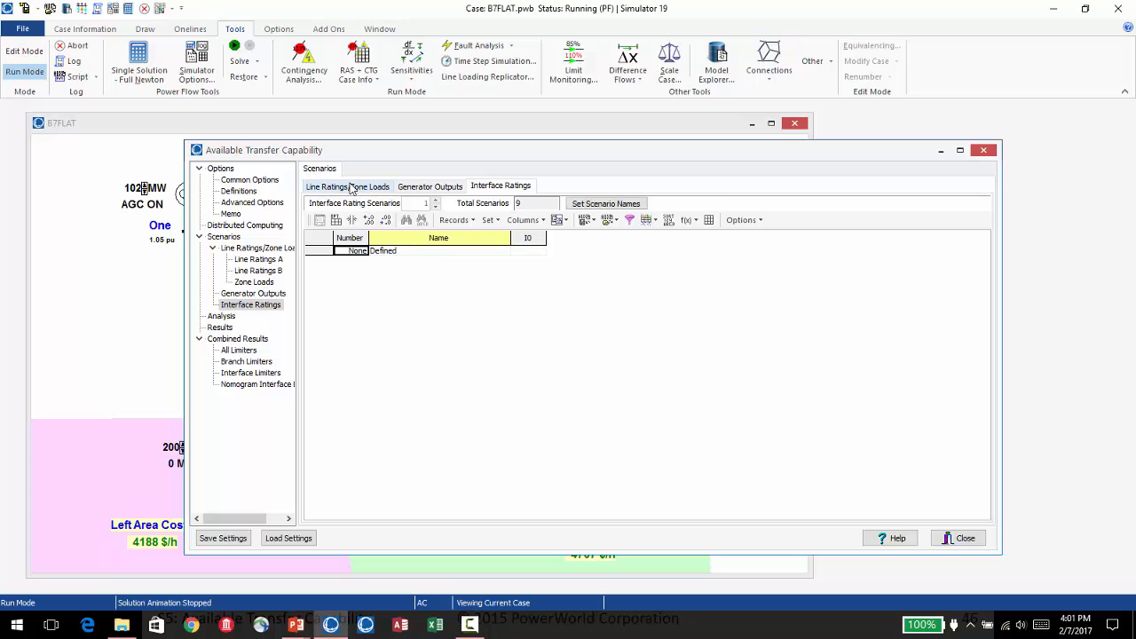
- Reduce the number of generation scenarios to 1 in the Generator Outputs scenarios
right_click(404, 253)
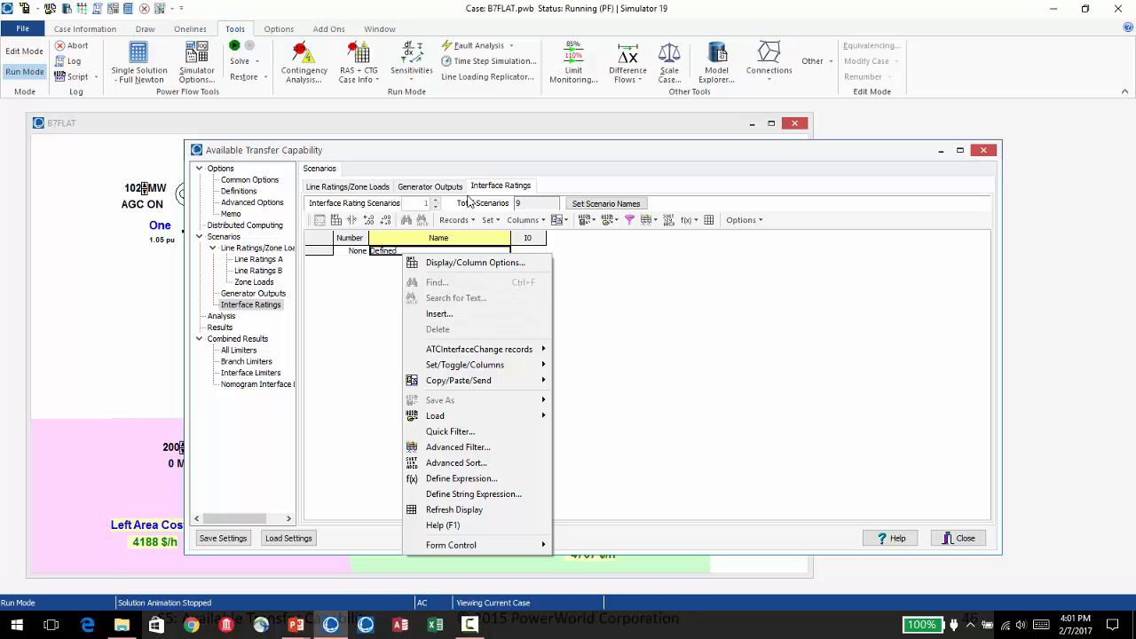
left_click(442, 189)
left_click(437, 187)
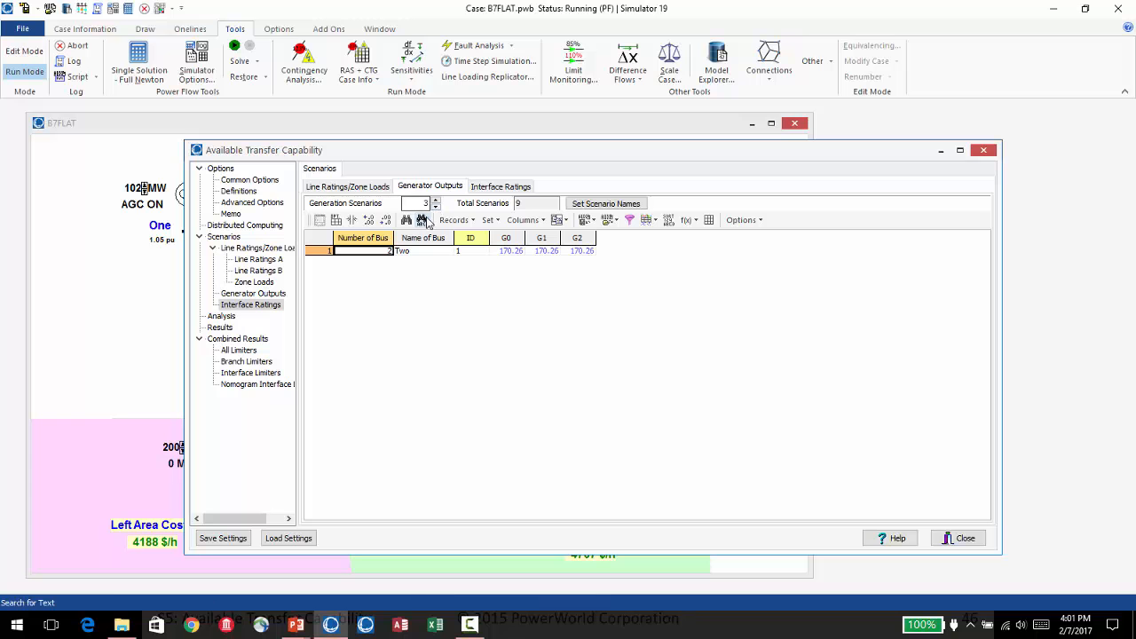
left_click(435, 208)
left_click(435, 208)
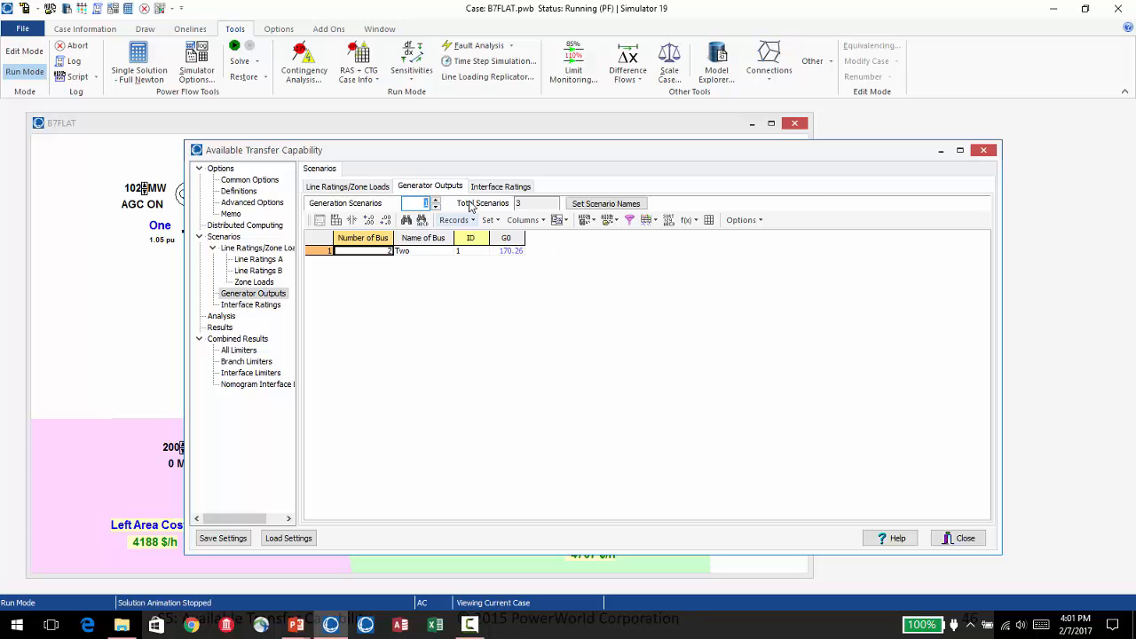
- Review the 15C, 20C and 25C rating/load scenarios and start the ATC analysis over all defined scenarios
left_click(338, 189)
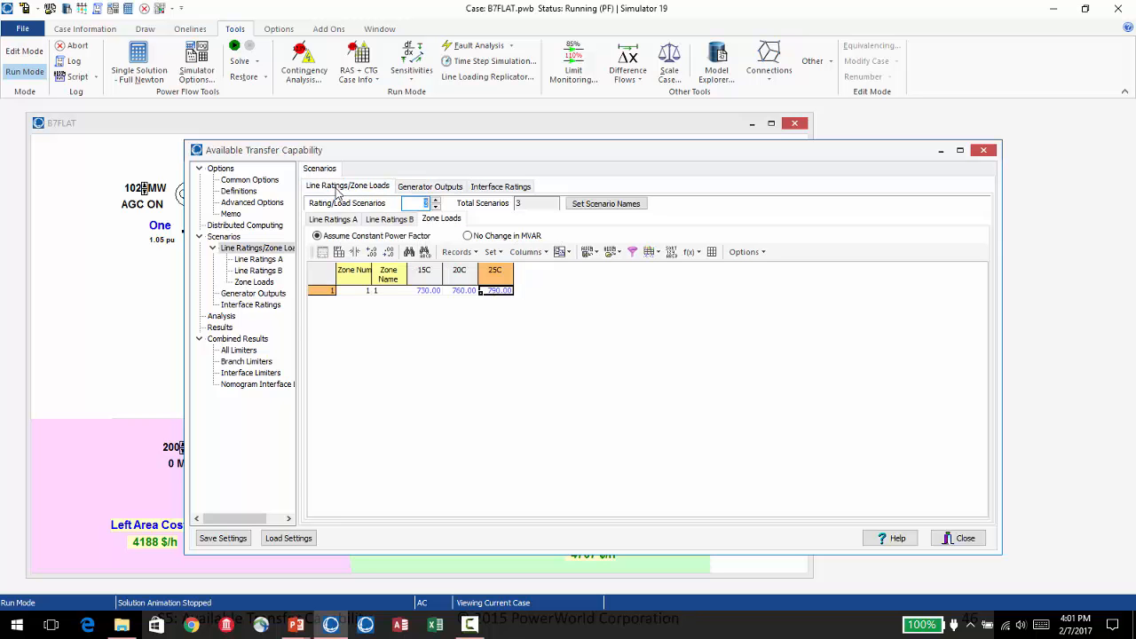
left_click(224, 317)
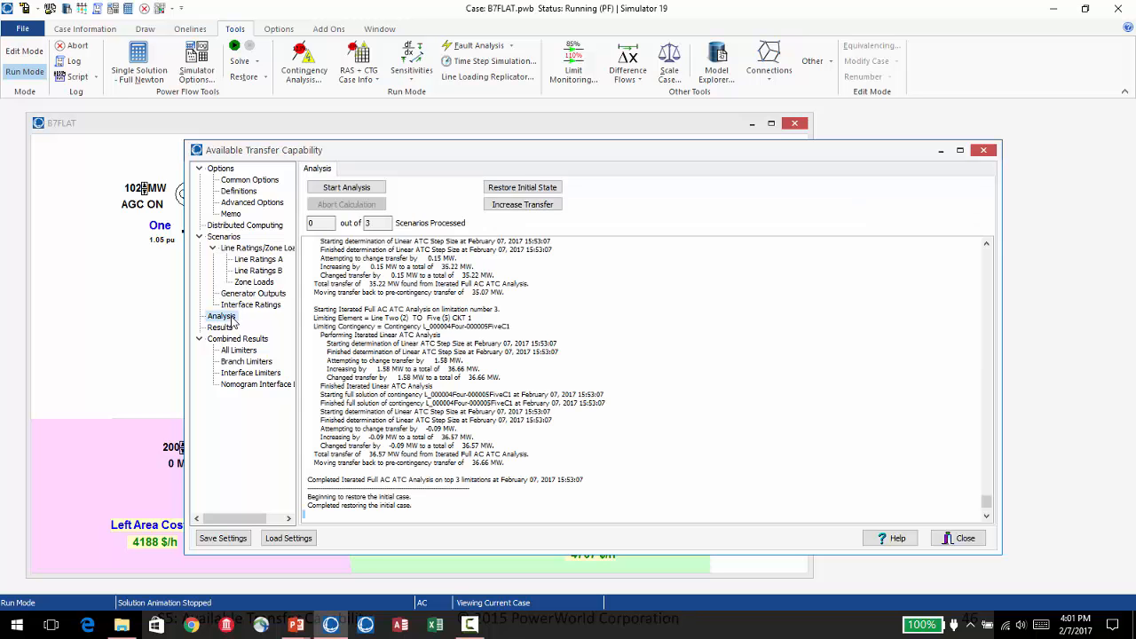
left_click(358, 191)
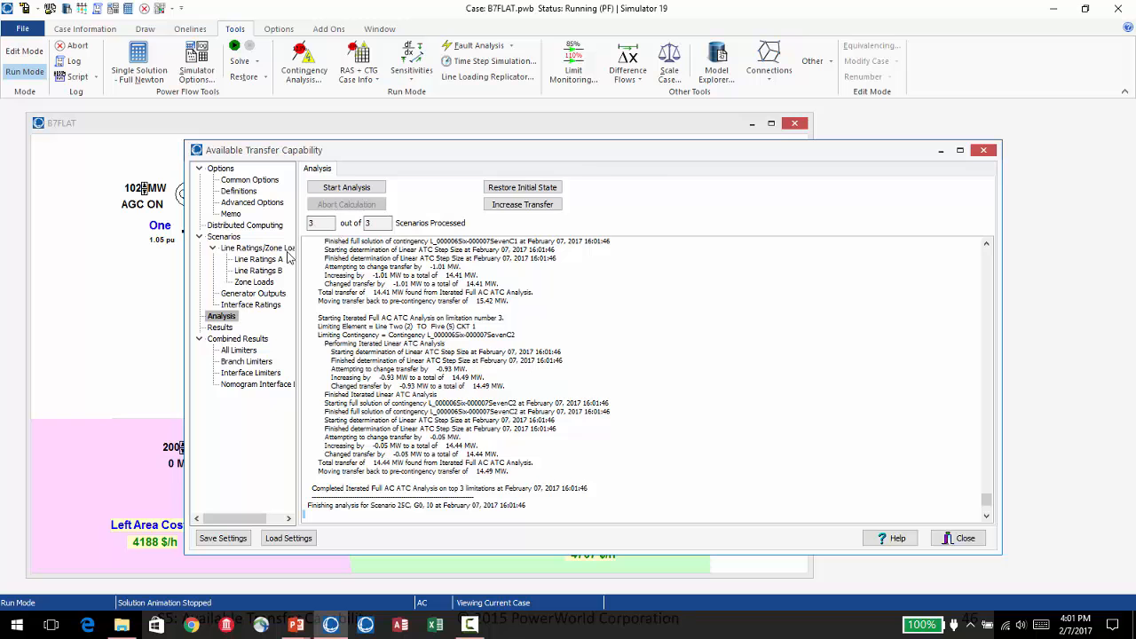
- Examine the transfer limiters behind the 25C, G0, I0 result, enlarging their window to read the full list
left_click(220, 328)
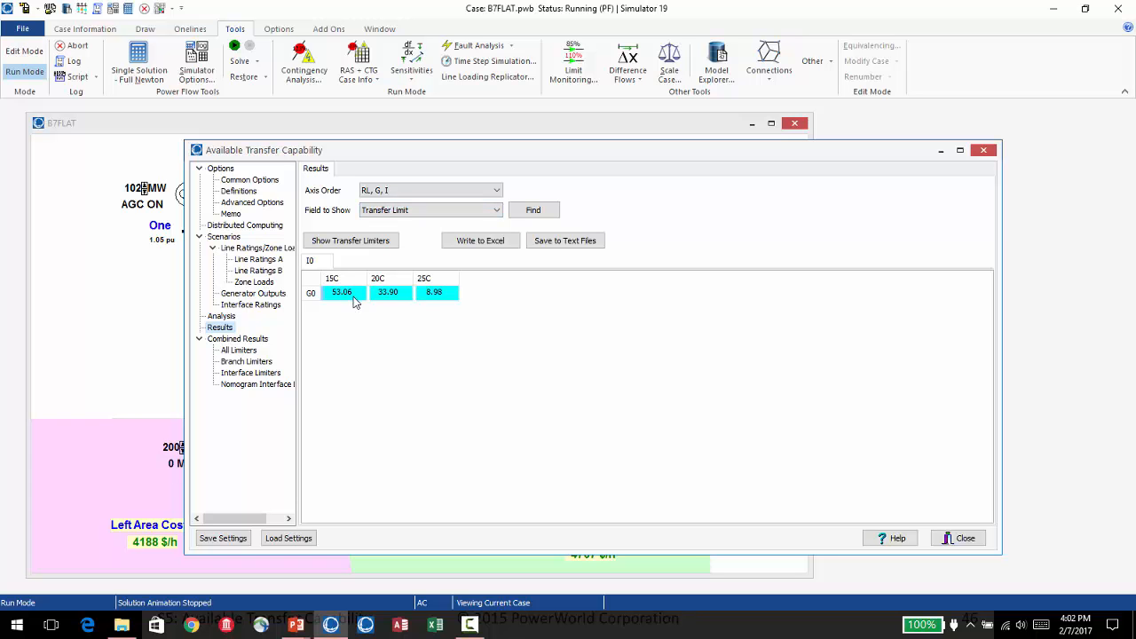
left_click(431, 298)
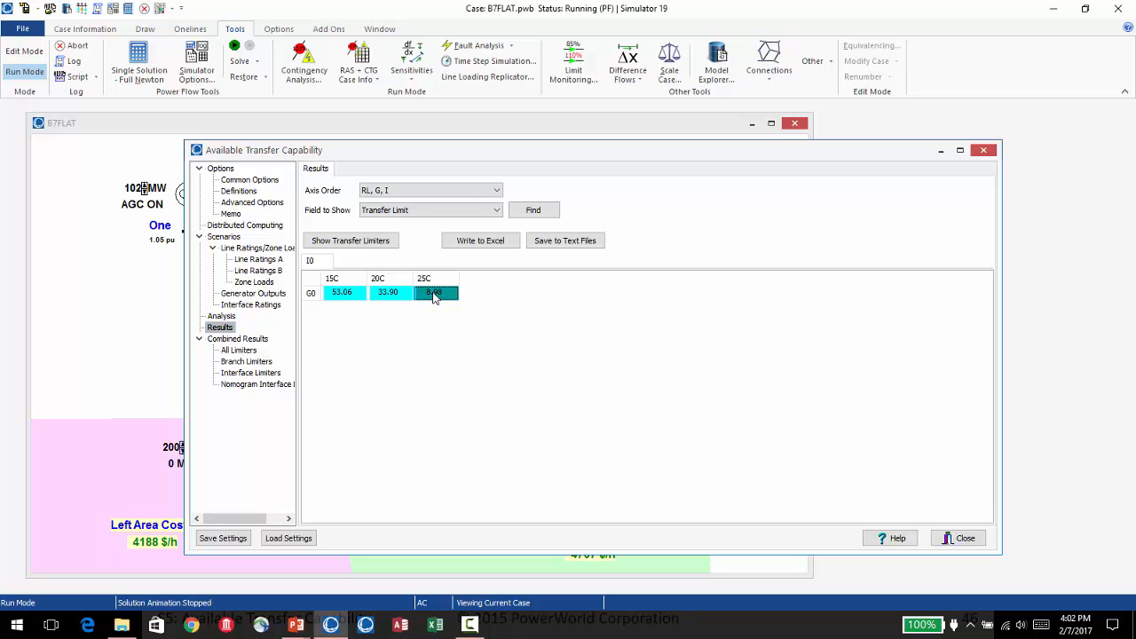
left_click(364, 244)
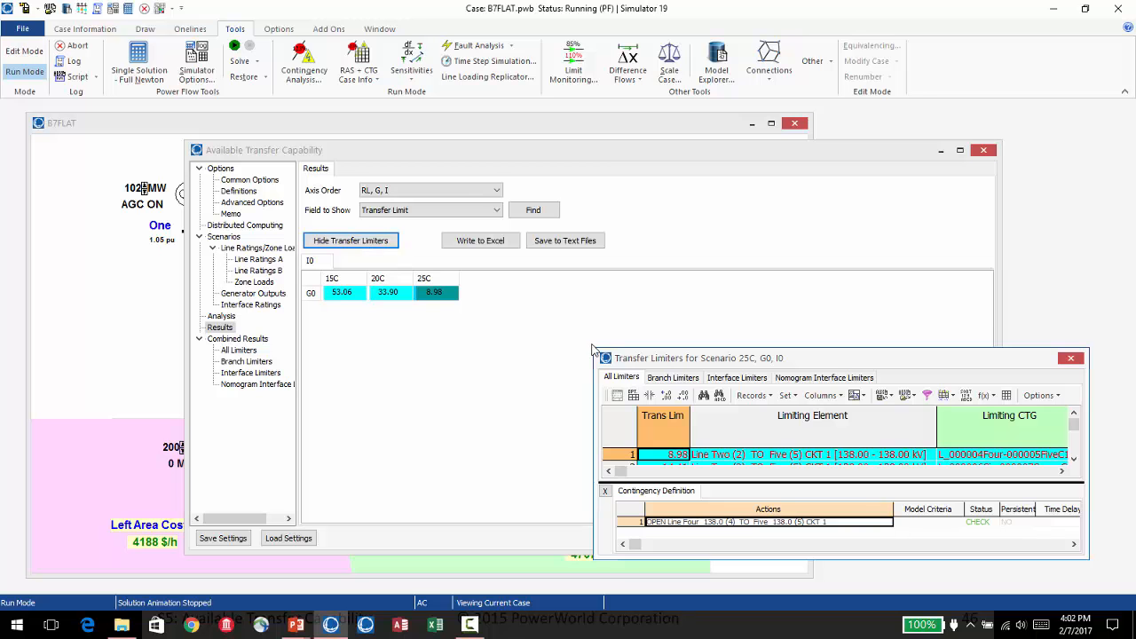
left_click_drag(591, 346, 327, 205)
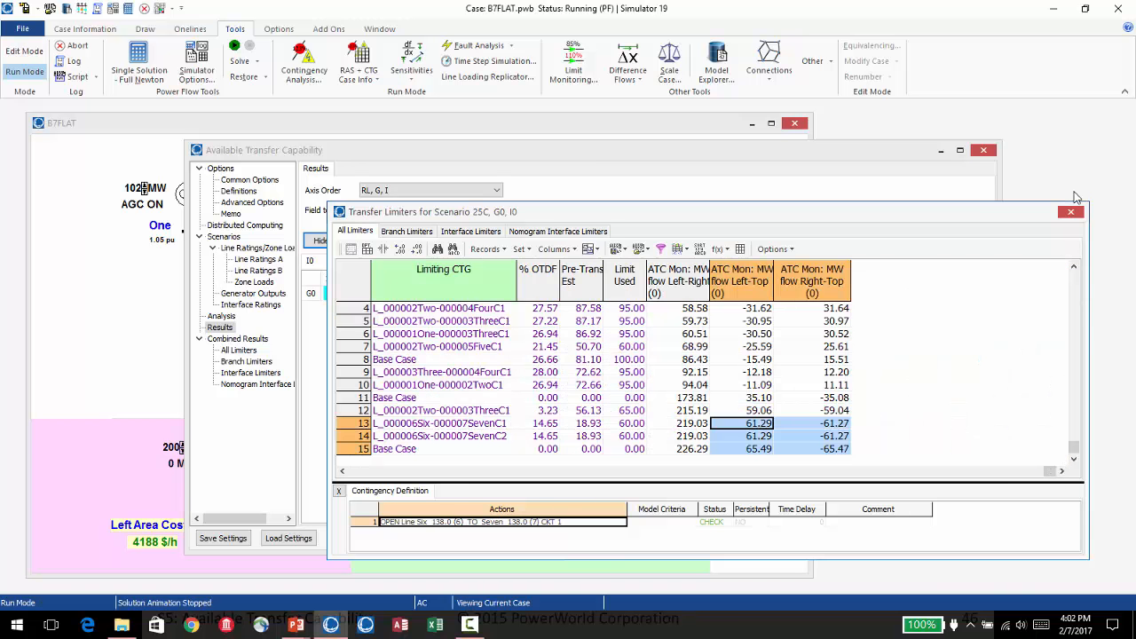
left_click(1070, 211)
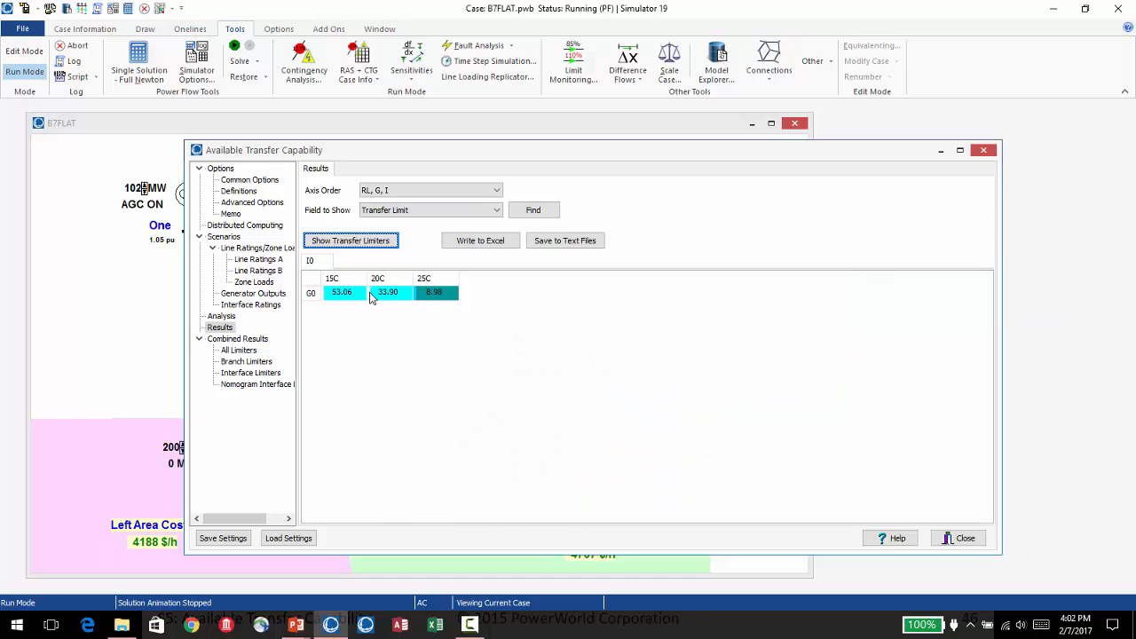
- Examine the transfer limiters of scenario 20C, G0, I0 in an enlarged window
left_click(382, 293)
left_click(361, 242)
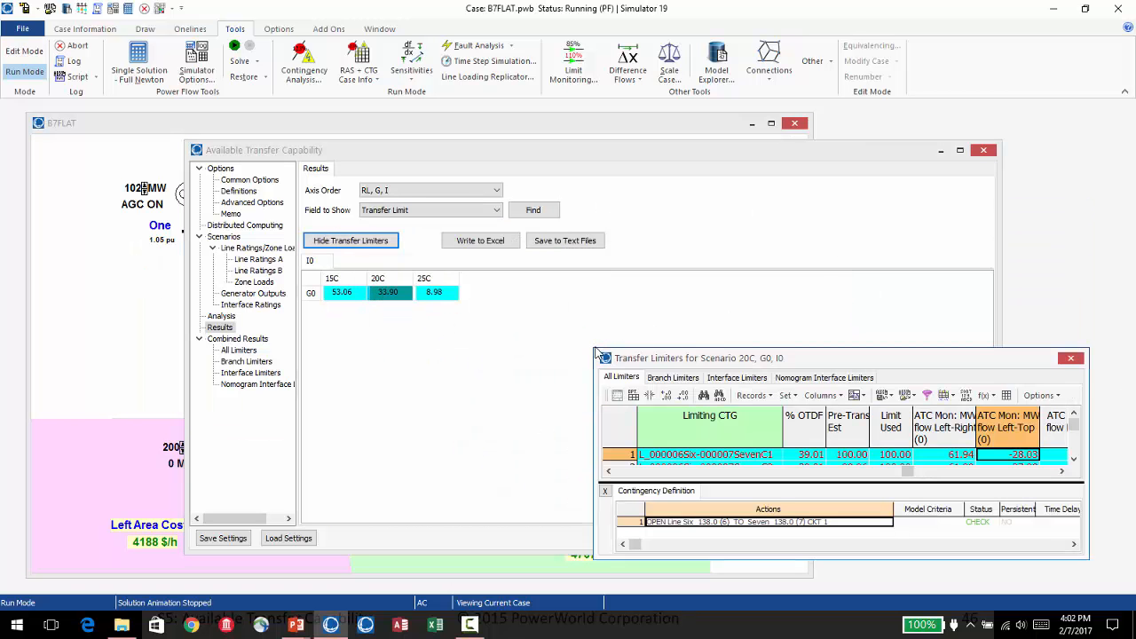
left_click_drag(593, 349, 415, 223)
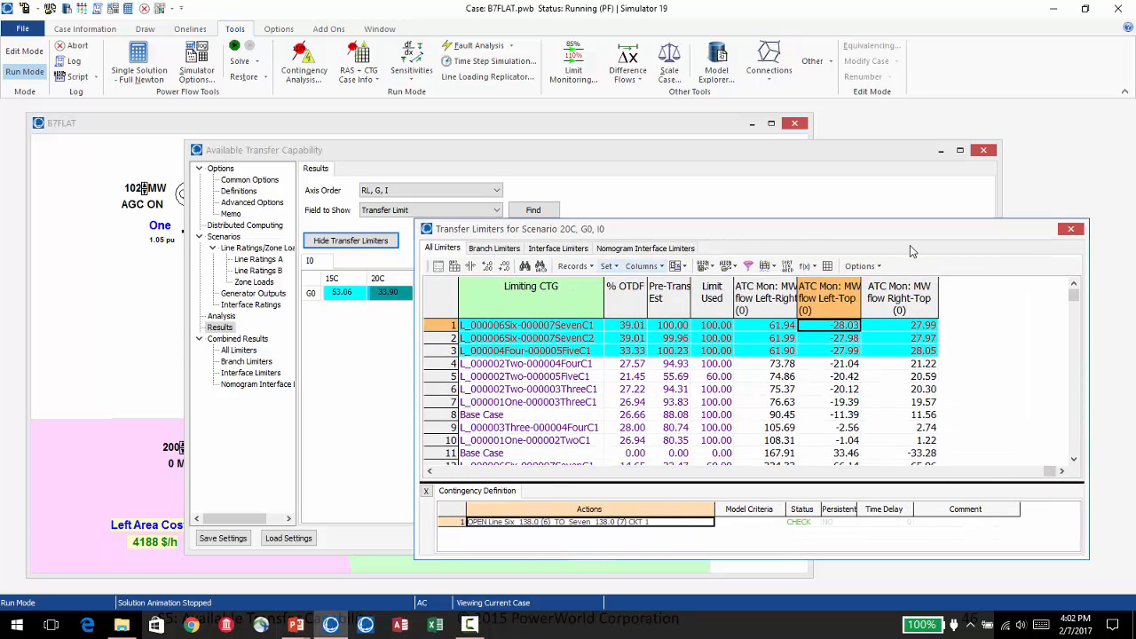
left_click(1063, 232)
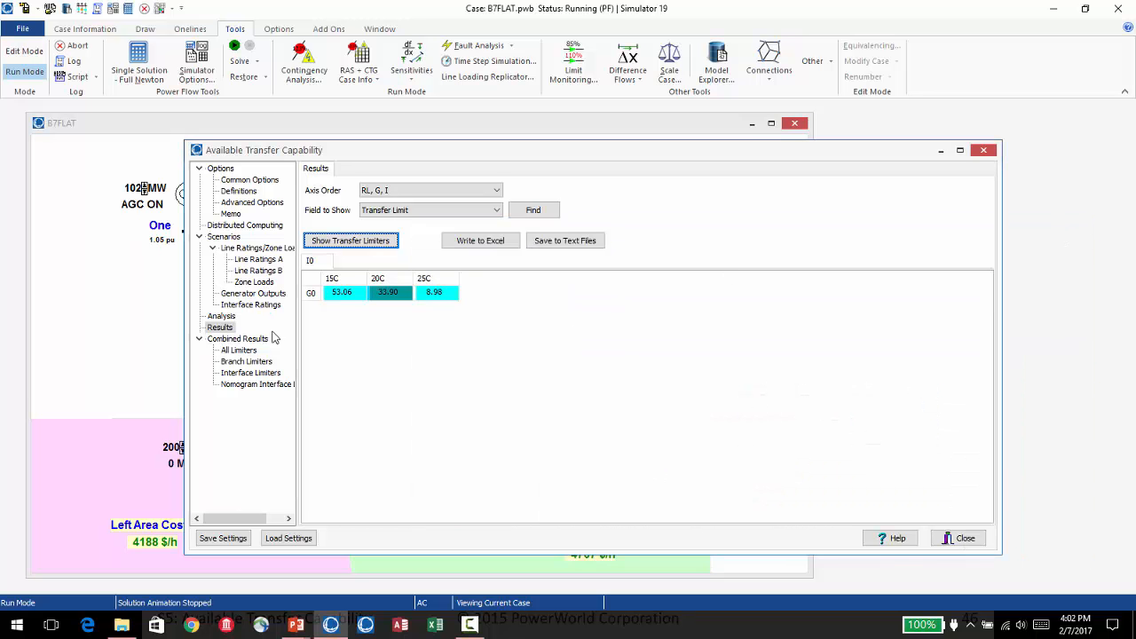
- Review the combined results for all limiters across every scenario, from the first record to the last
left_click(238, 340)
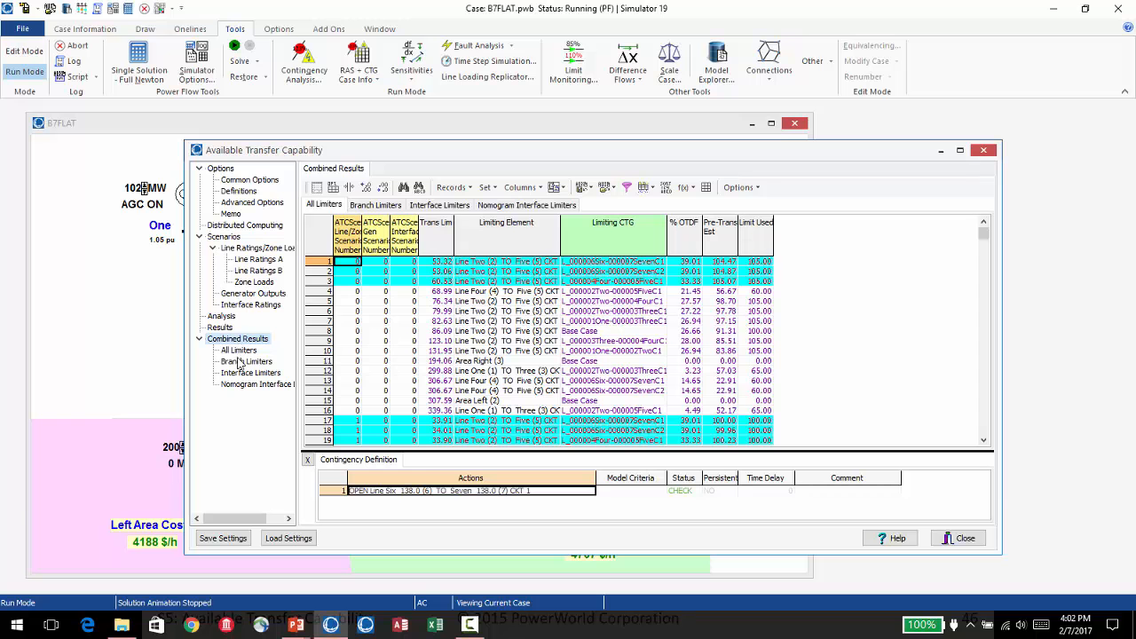
left_click(237, 352)
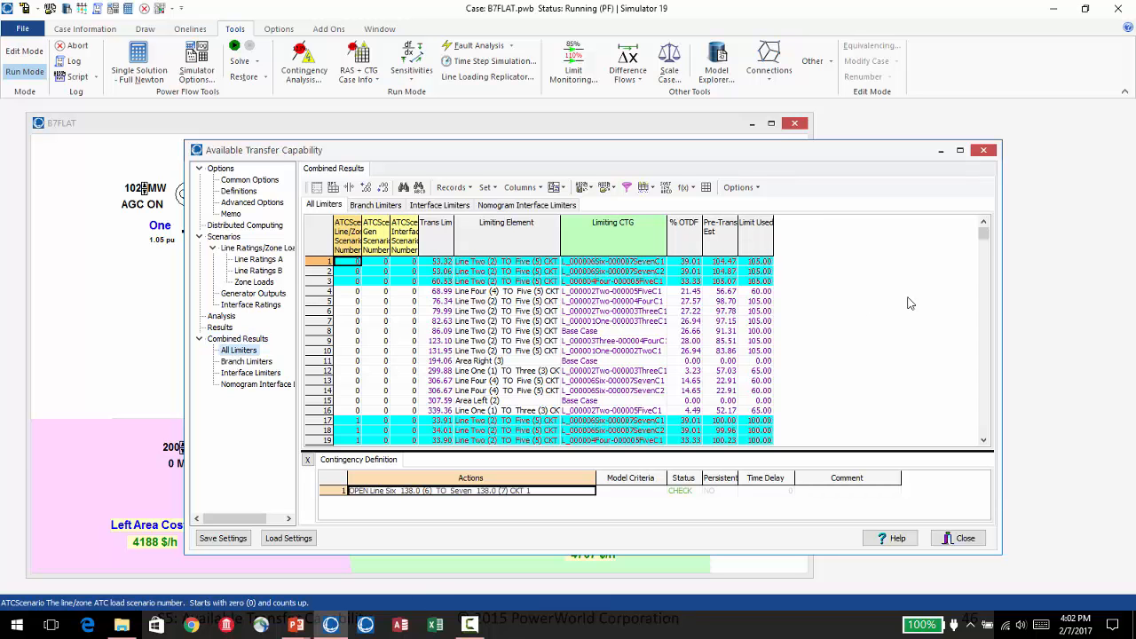
left_click(346, 372)
key("Down")
key("Down")
key("Down")
key("Down")
key("Down")
key("Down")
key("Down")
key("Down")
key("Down")
key("Down")
key("Down")
key("Down")
key("Down")
key("Down")
key("Down")
key("Down")
key("Down")
key("Down")
key("Down")
key("Down")
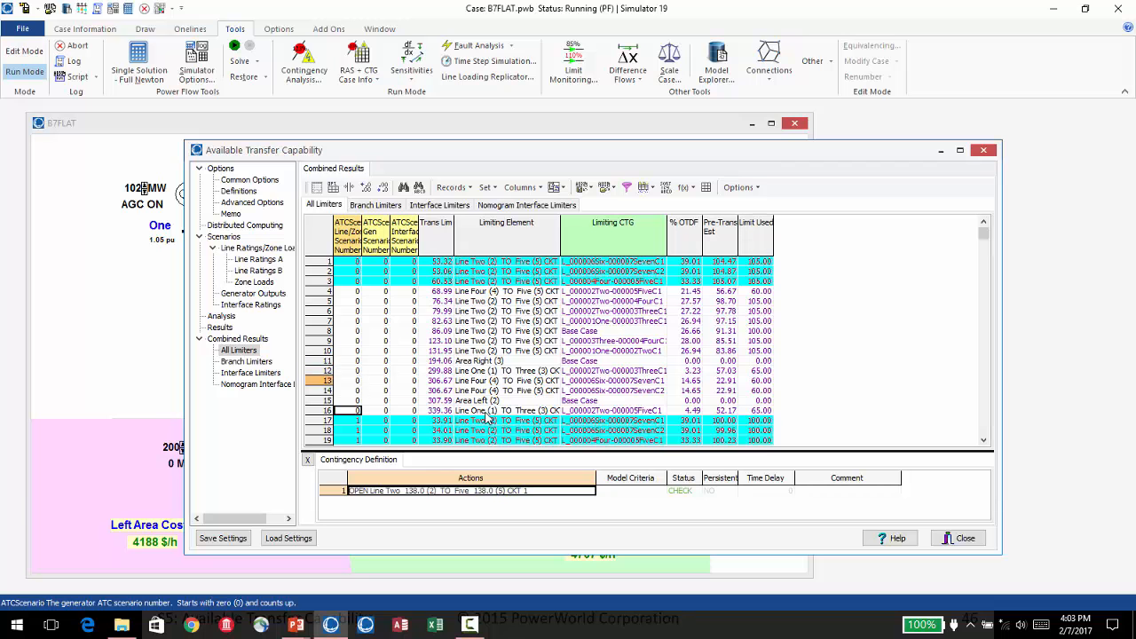
key("Down")
key("Down")
key("Down")
key("Down")
key("Down")
key("Down")
key("Down")
key("Down")
key("Down")
key("Down")
key("Down")
key("Down")
key("Down")
key("Down")
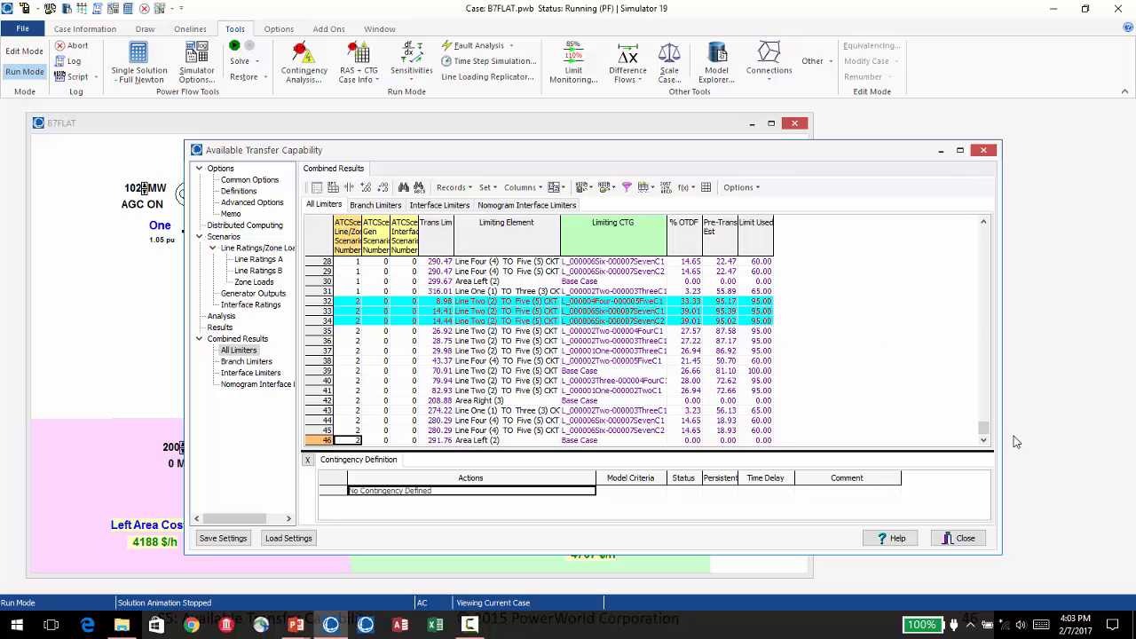
left_click_drag(984, 430, 1002, 224)
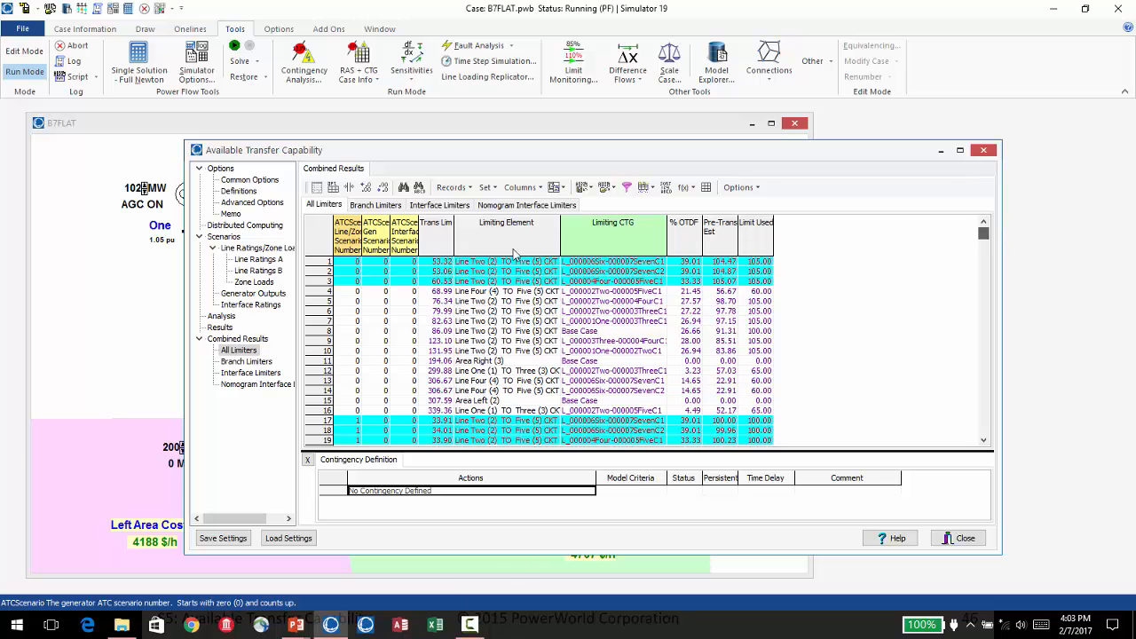
- Return to the scenario results and bring the system to the state of Scenario 25C, G0, I0
left_click(227, 339)
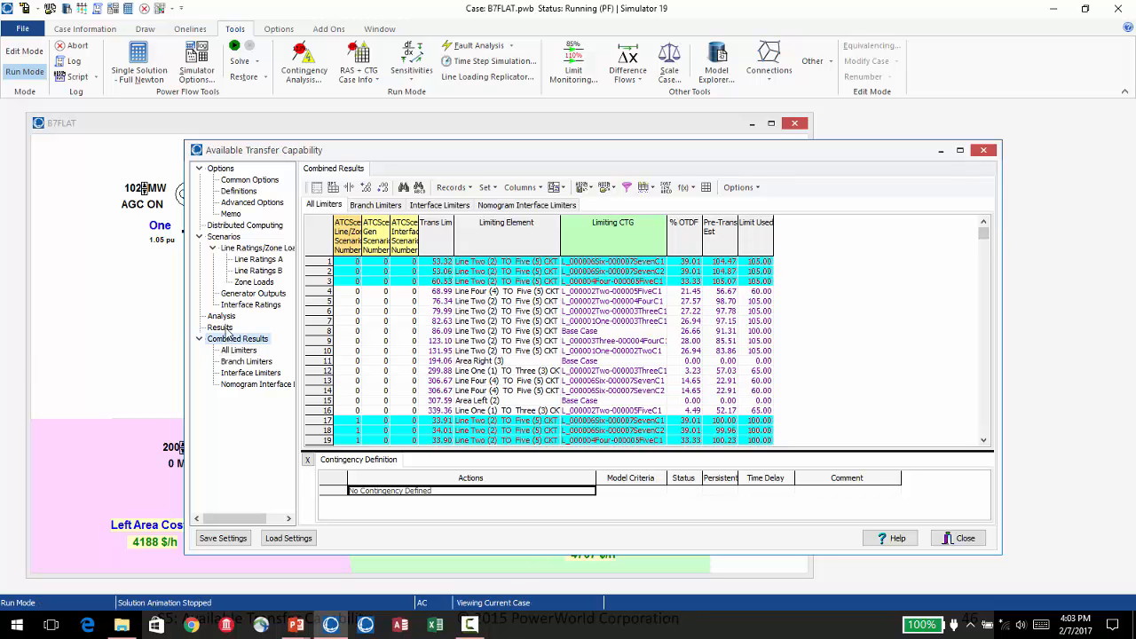
left_click(221, 328)
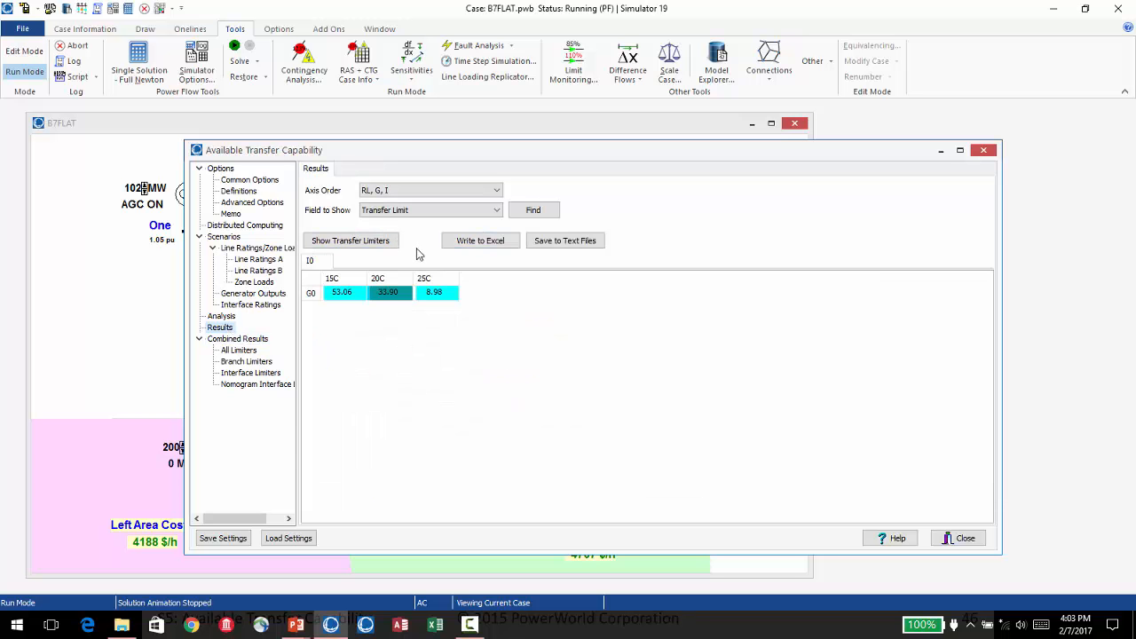
right_click(386, 295)
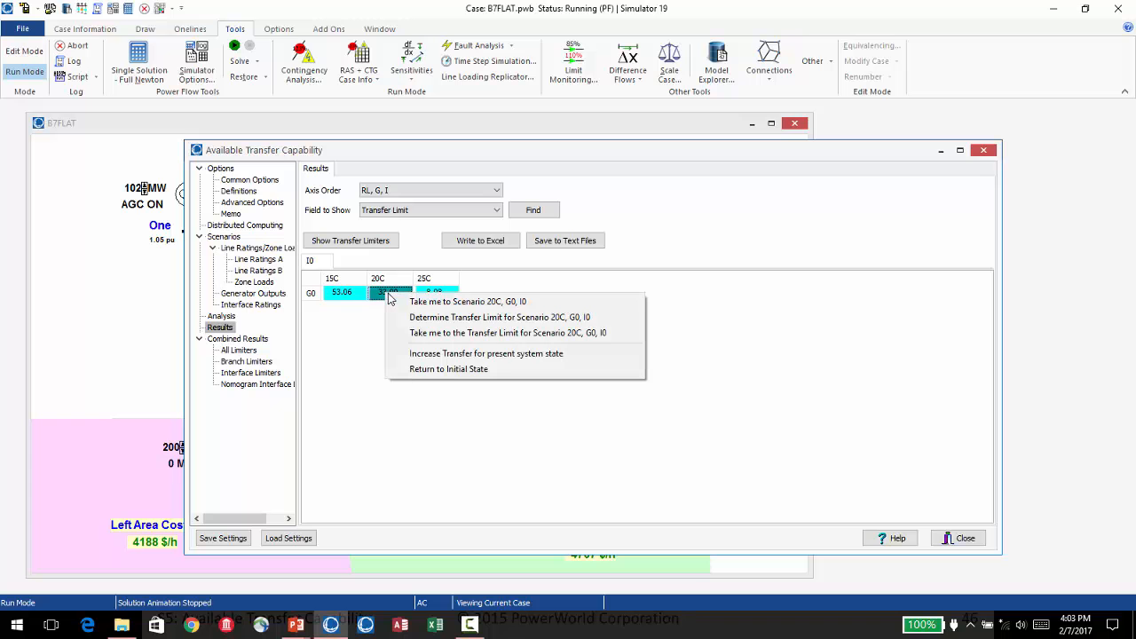
right_click(443, 295)
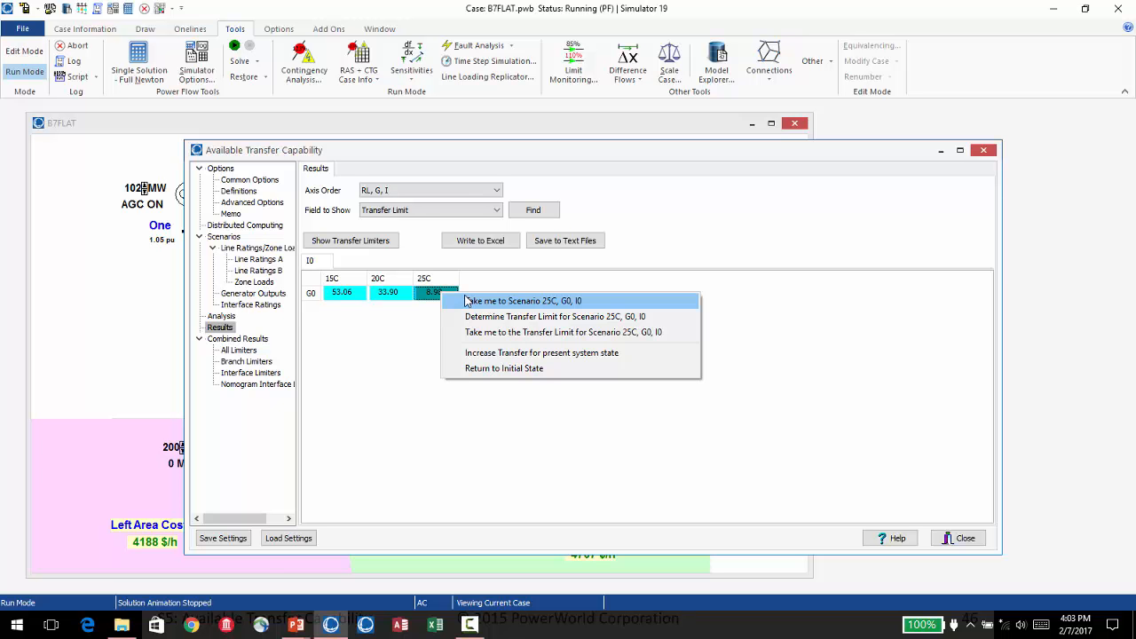
left_click(468, 302)
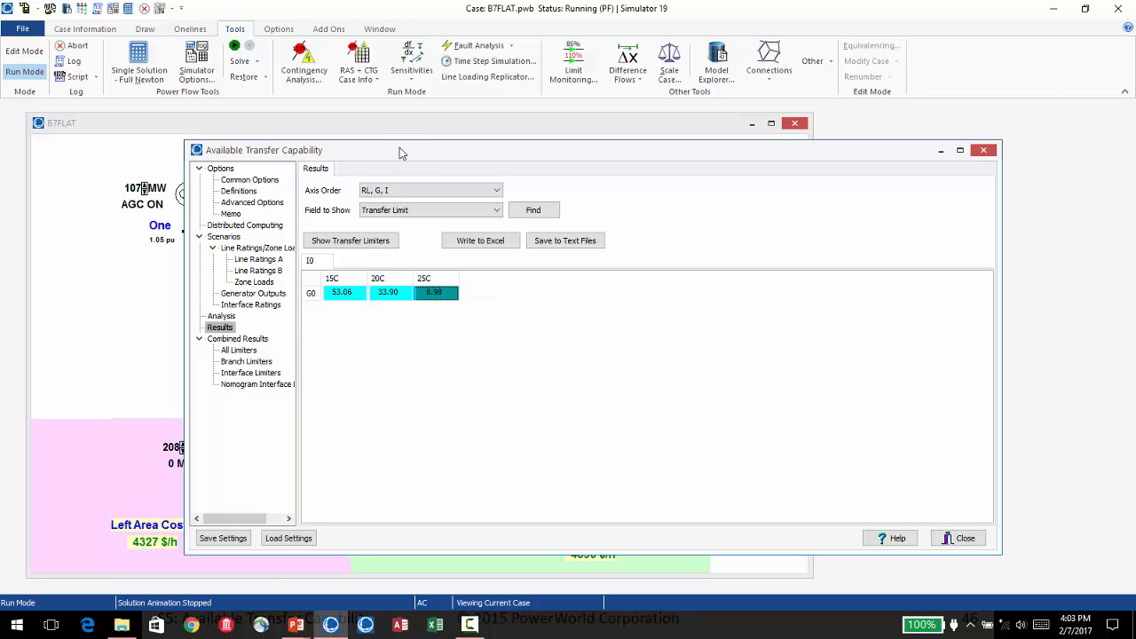
- Uncover the oneline and check the MVA limits of the line from bus Two to bus Five
left_click_drag(399, 152, 774, 206)
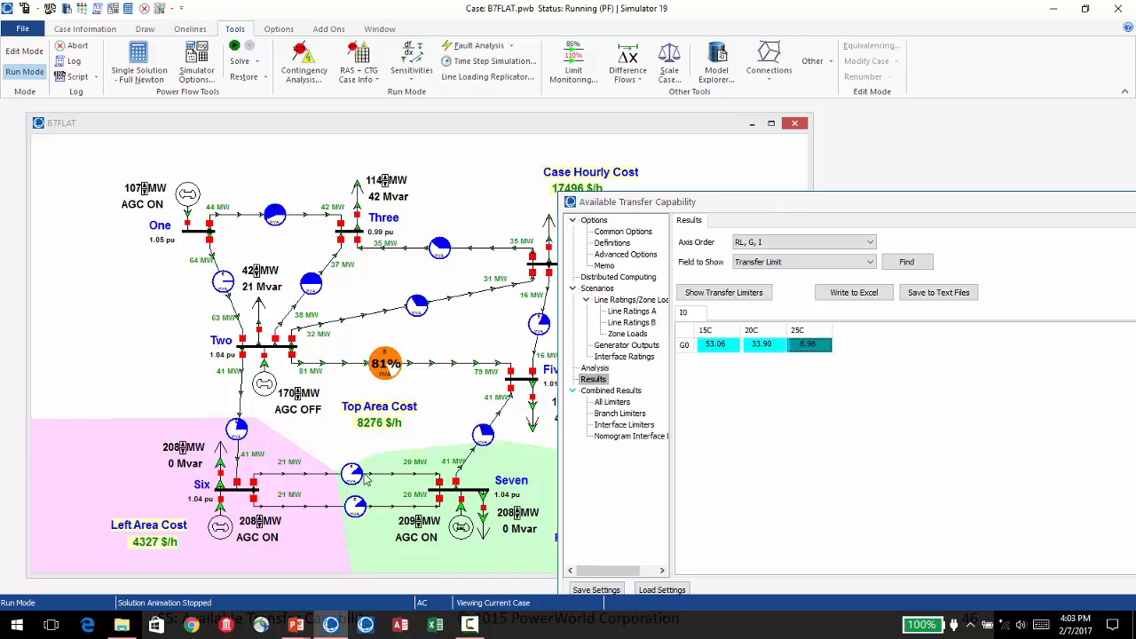
right_click(450, 370)
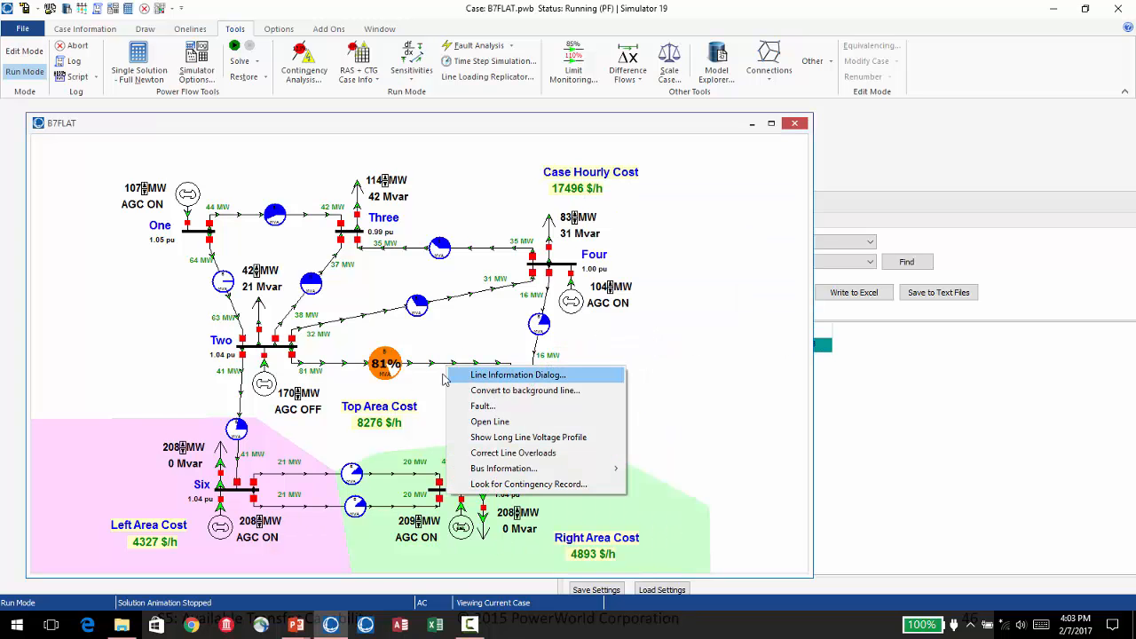
left_click(469, 375)
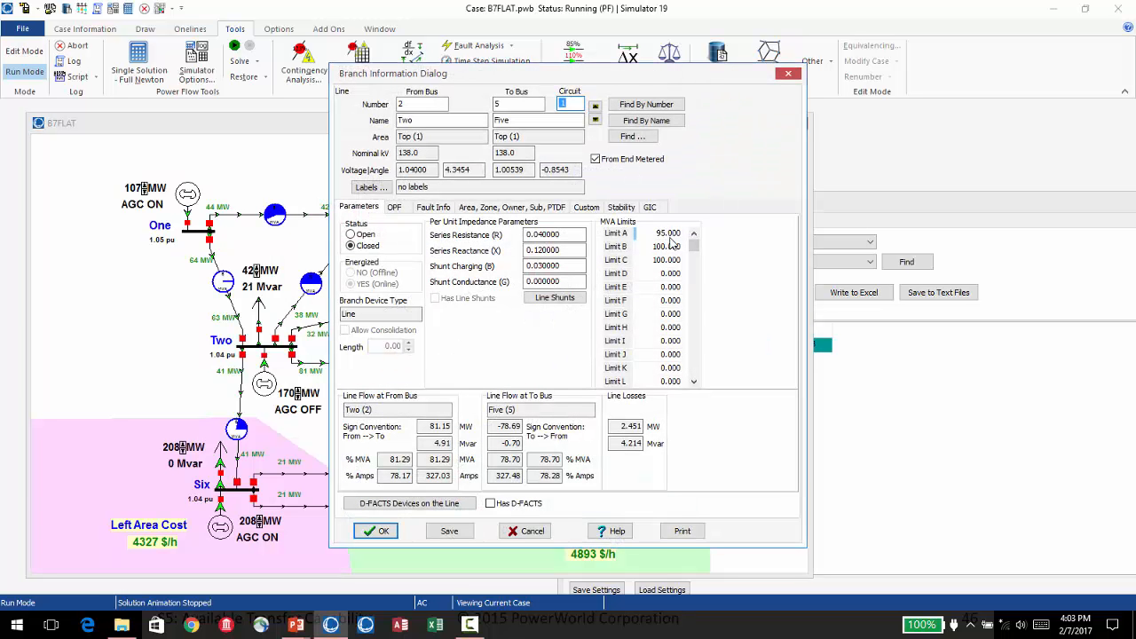
left_click(520, 531)
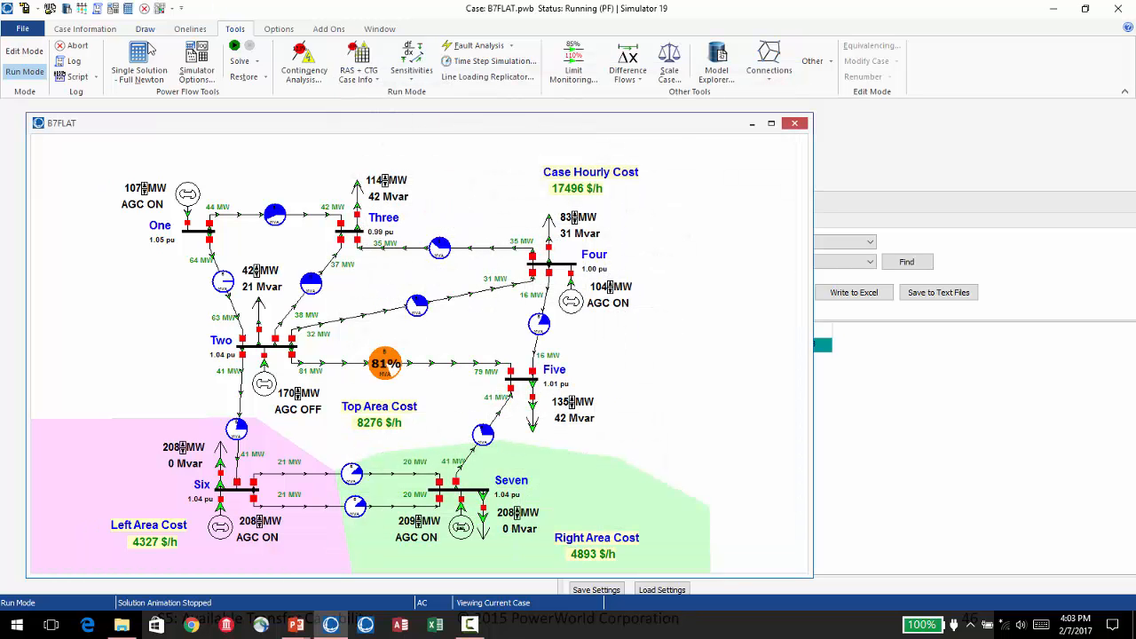
- Check the total MW load in the Case Summary for the current case
left_click(96, 30)
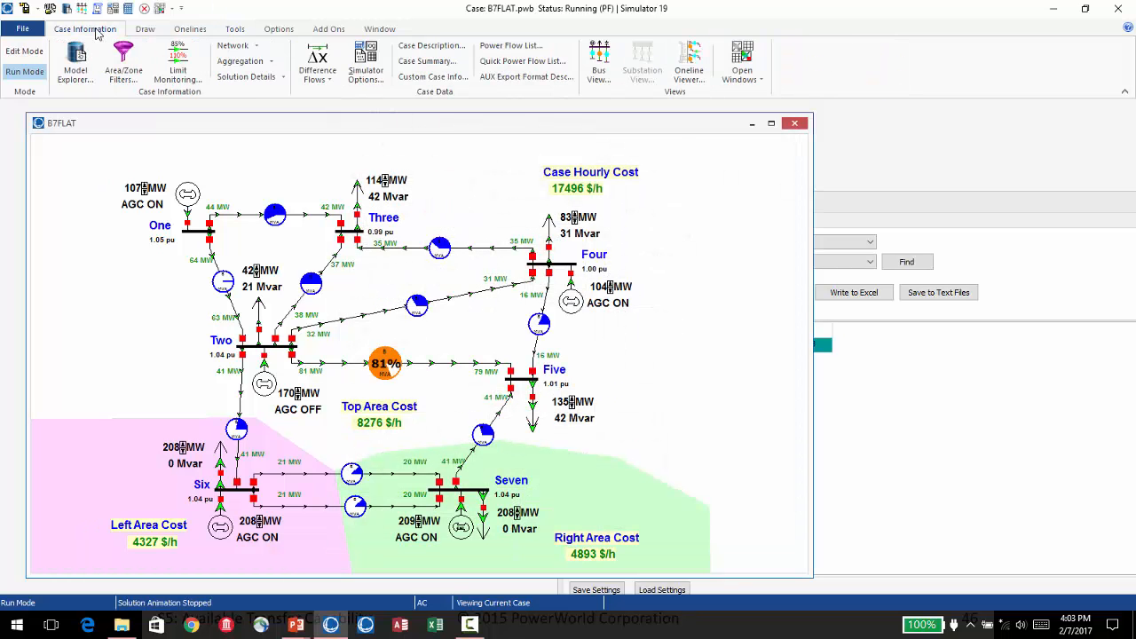
left_click(444, 64)
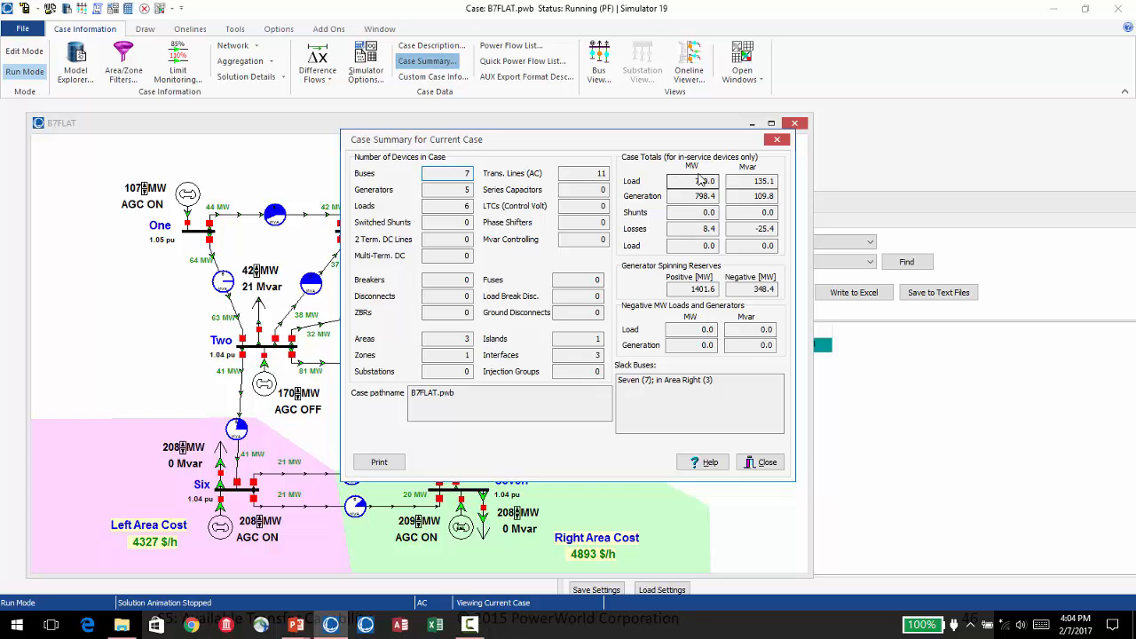
left_click(764, 463)
- Restore the initial system state from the ATC analysis and move the dialog back over the oneline
left_click(957, 197)
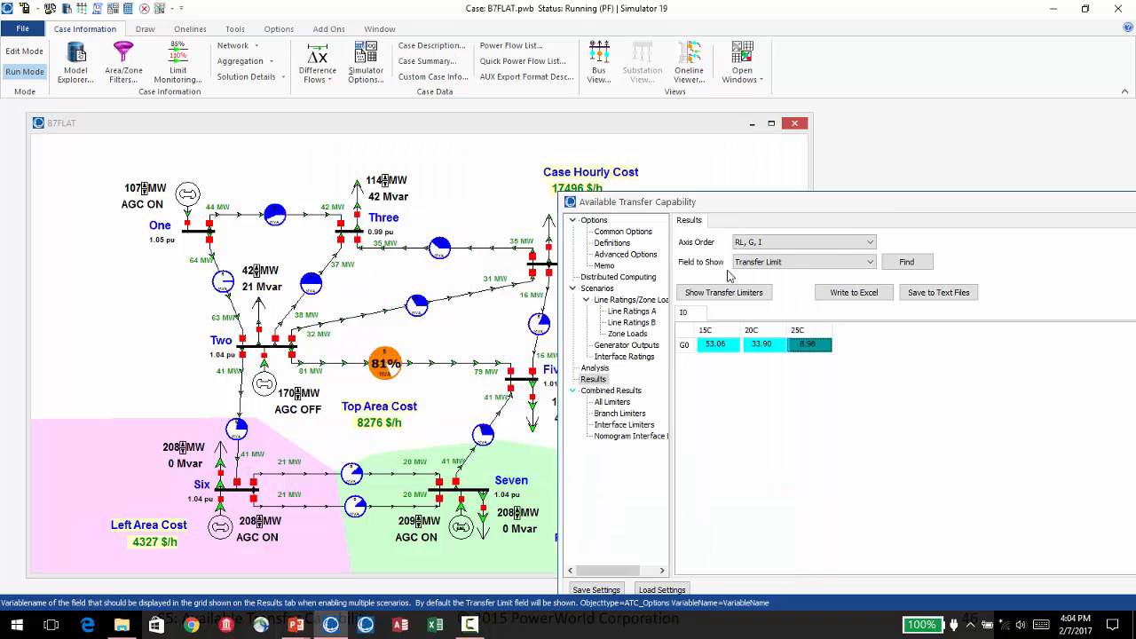
left_click(595, 368)
left_click(911, 243)
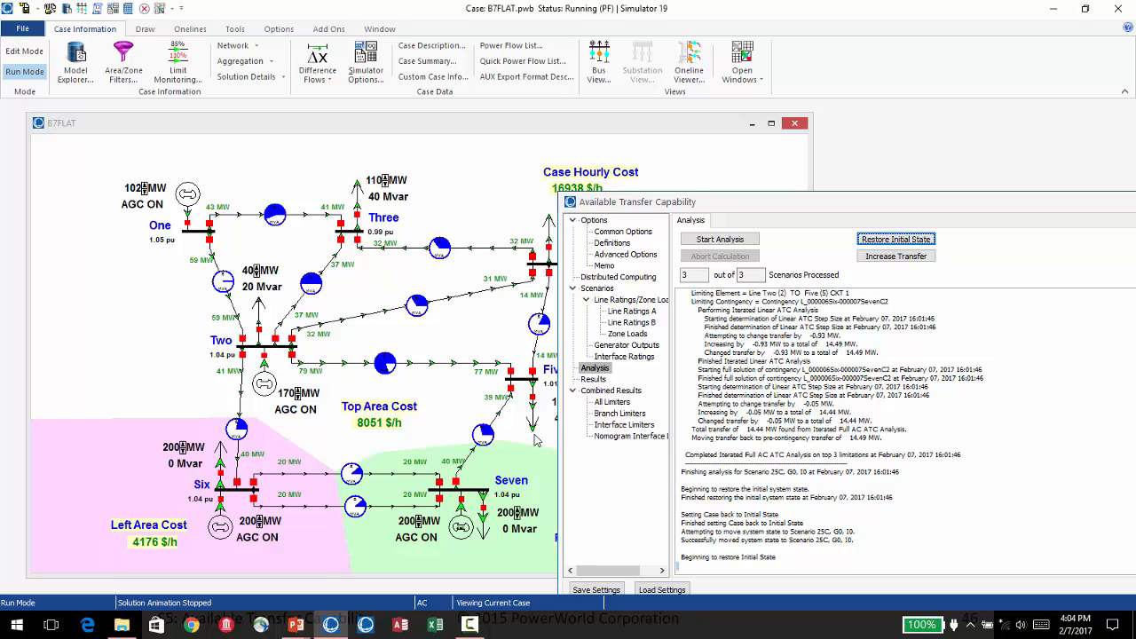
left_click_drag(702, 201, 336, 120)
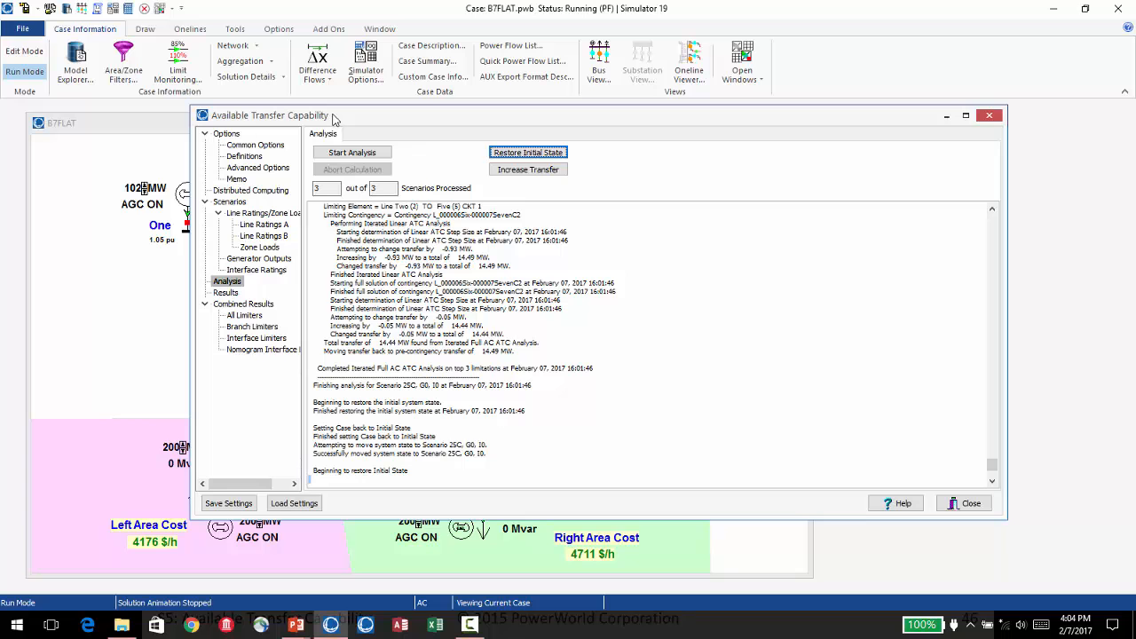
key("alt+Tab")
key("Right")
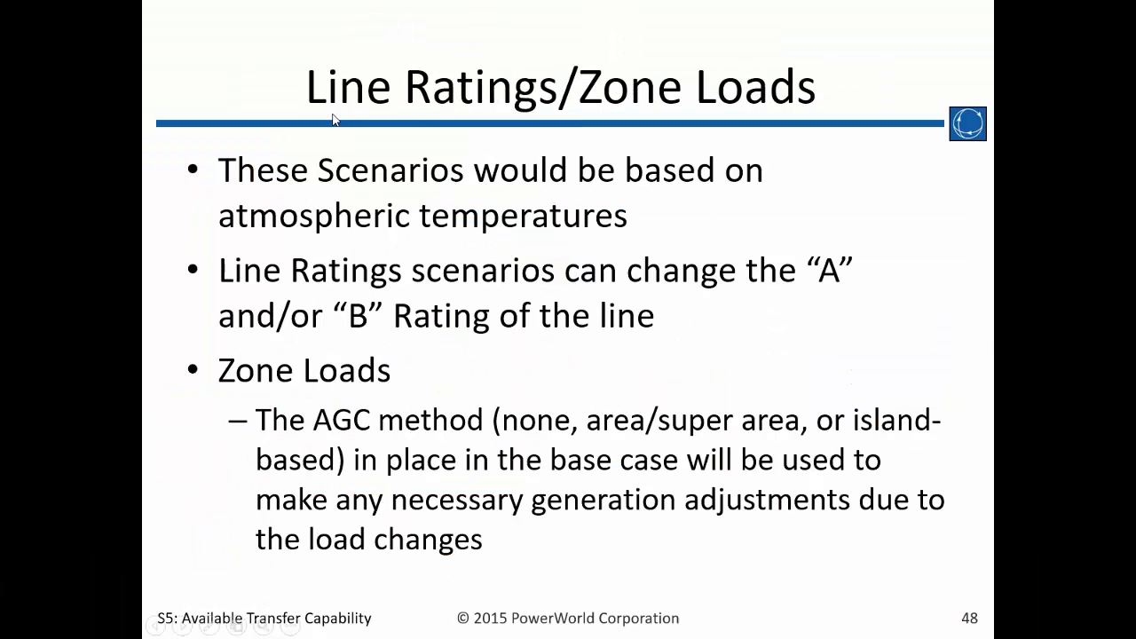
key("Left")
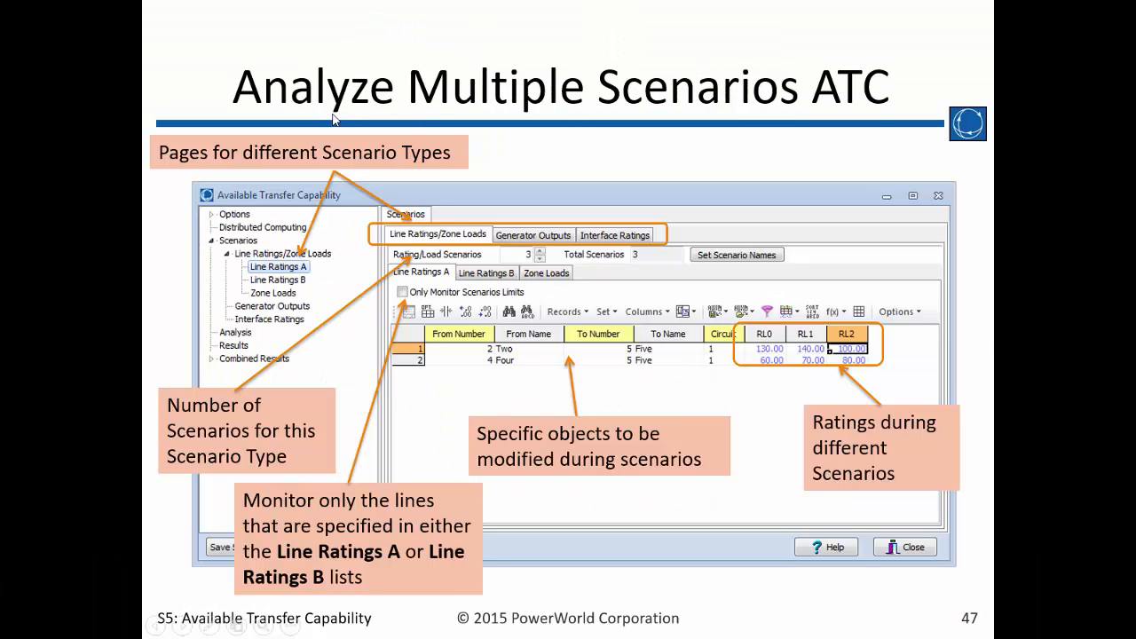
key("Right")
key("Right")
key("Right")
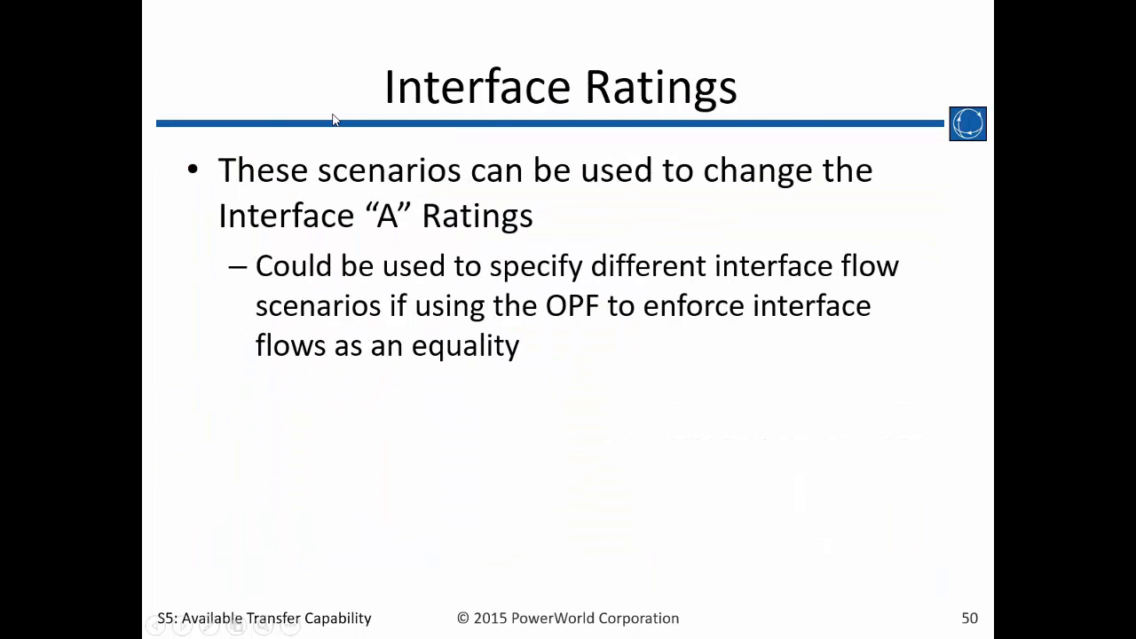
key("Right")
key("Left")
key("Left")
key("Right")
key("Right")
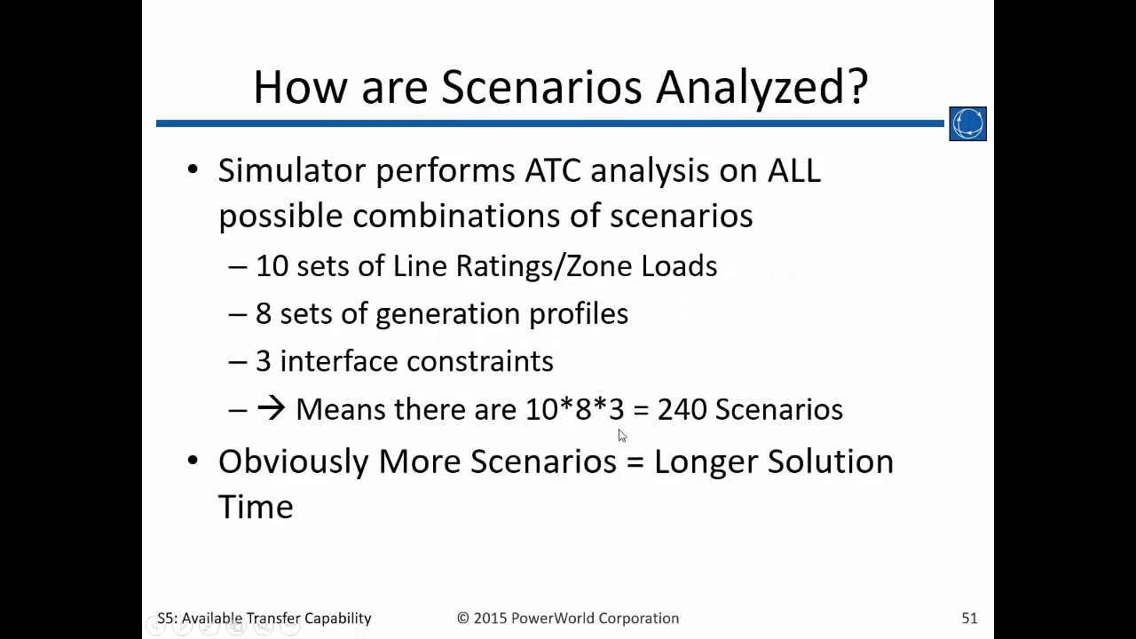